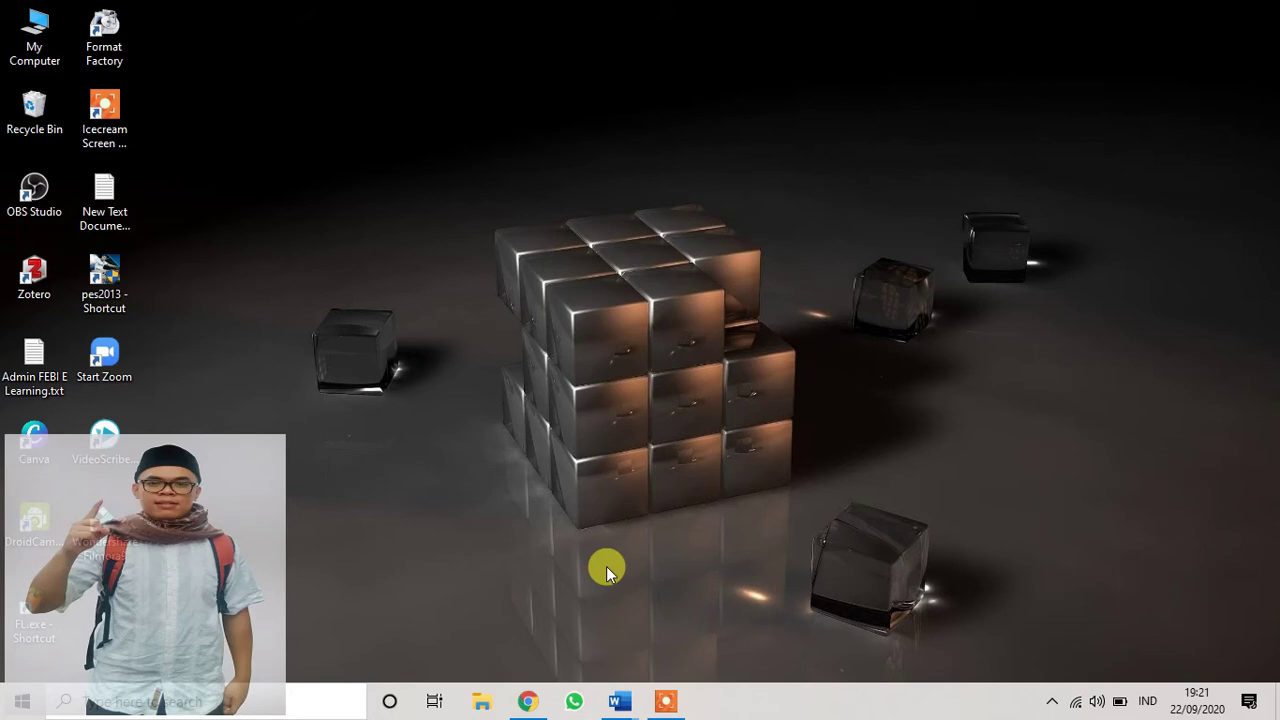
- Switch to Chrome and open the zotero.org website
{"action": "left_click", "coordinate": [534, 706]}
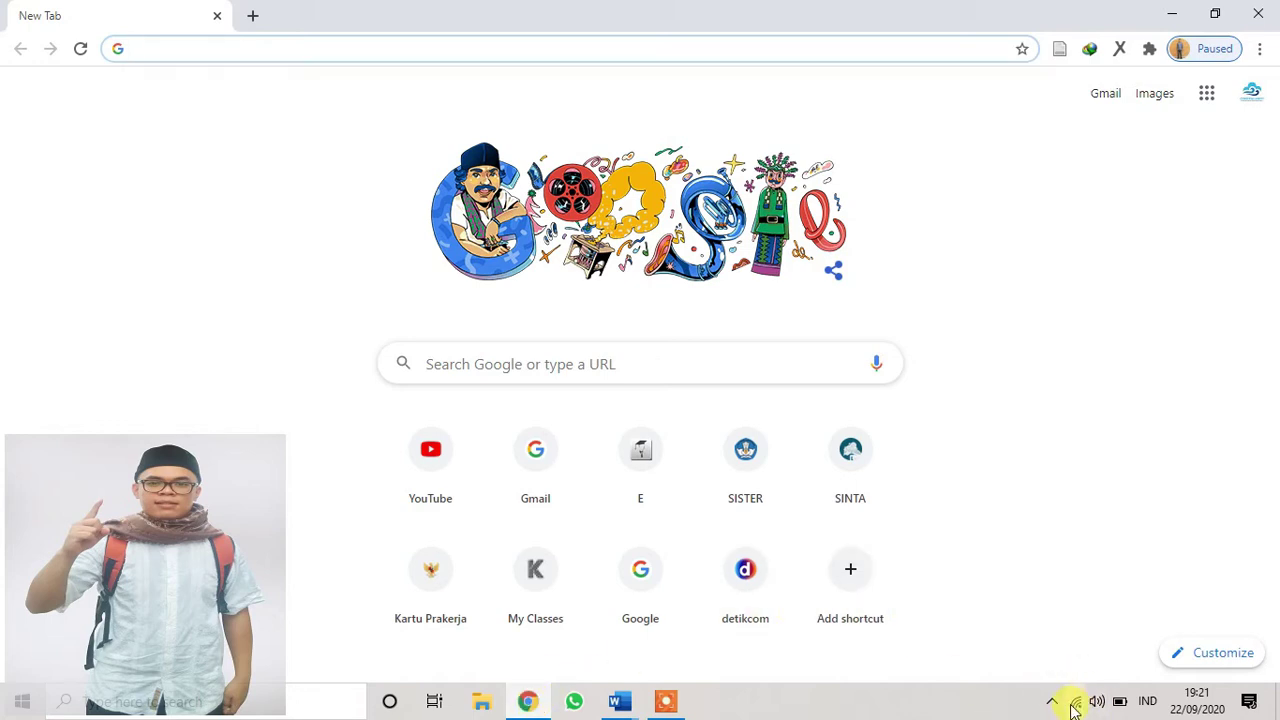
{"action": "mouse_move", "coordinate": [1080, 708]}
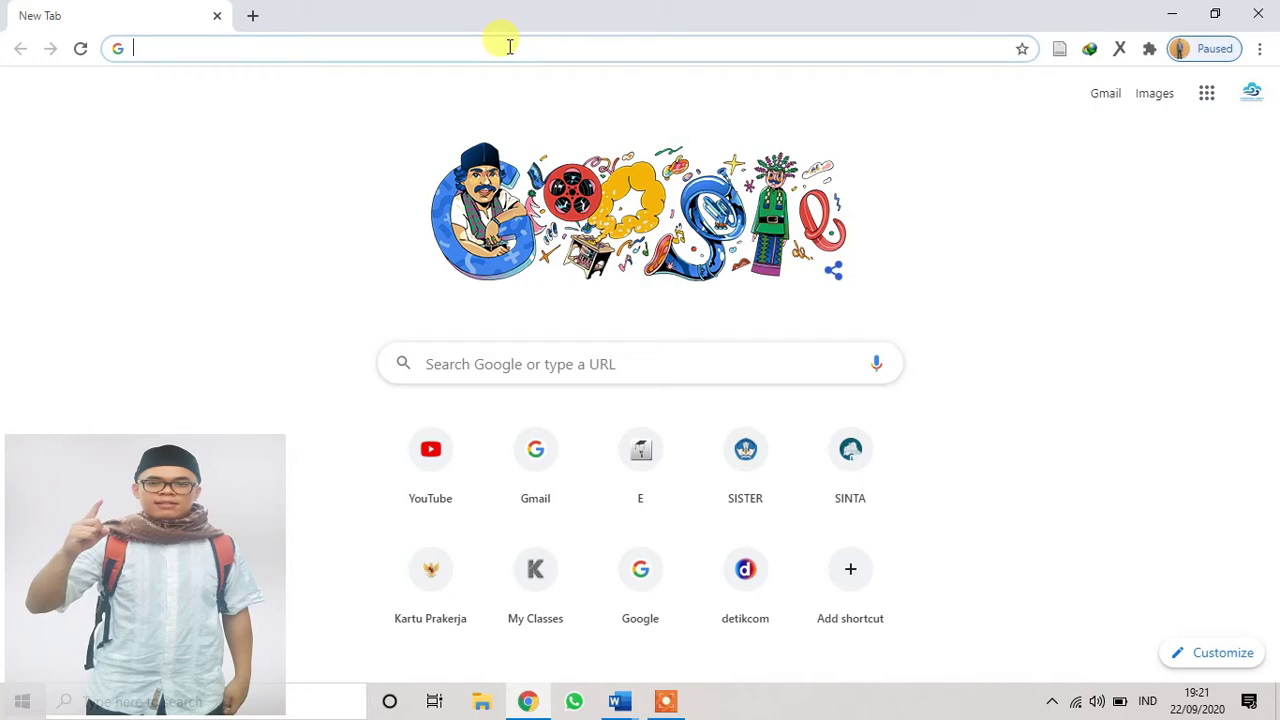
{"action": "type", "text": "zo"}
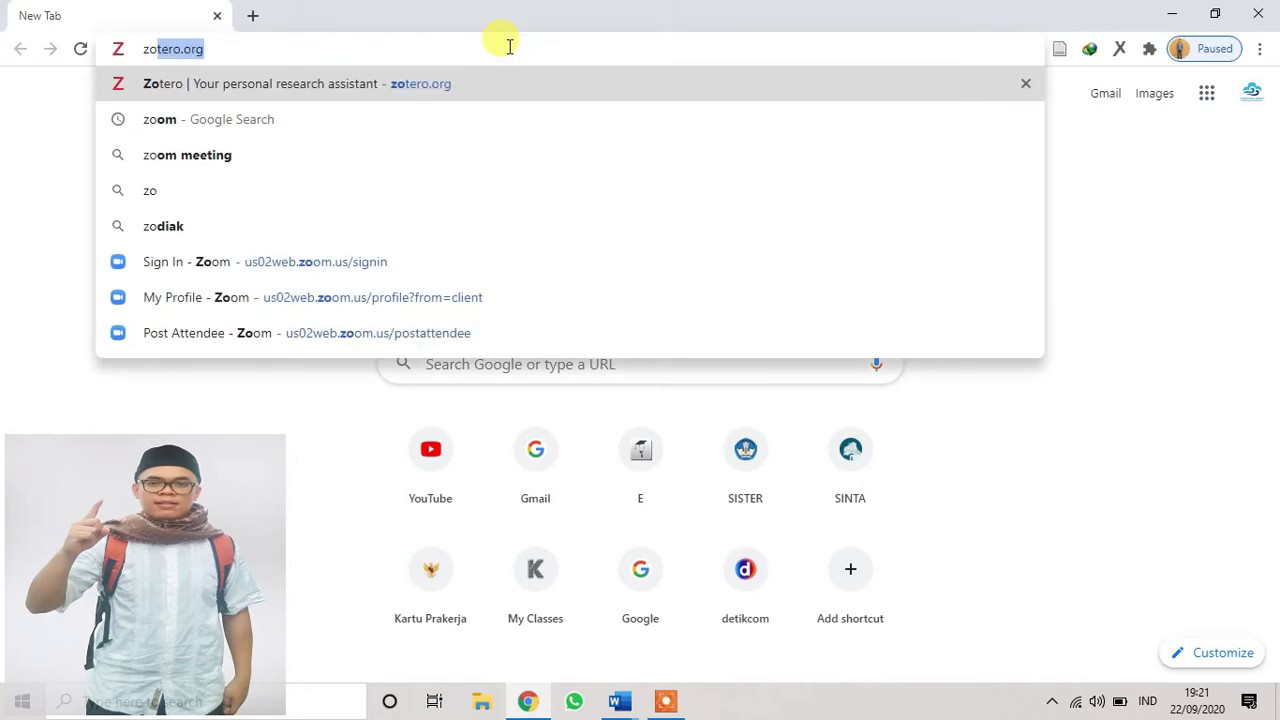
{"action": "type", "text": "tero"}
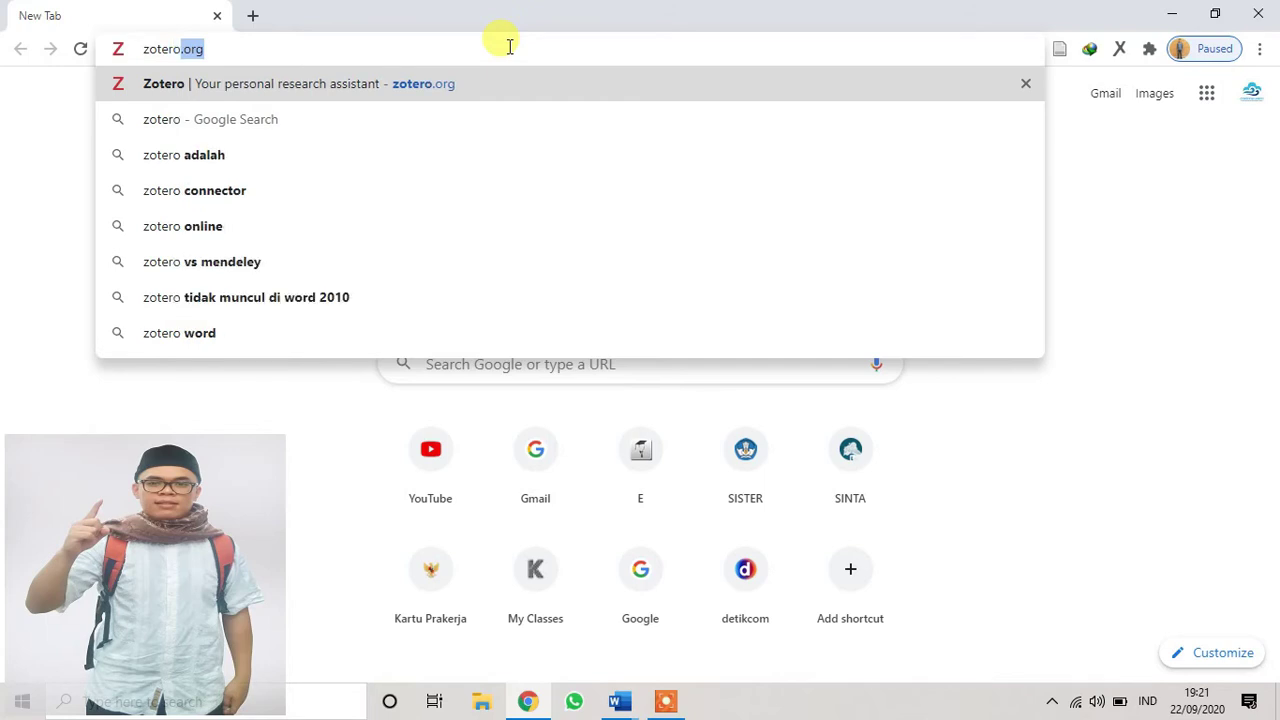
{"action": "type", "text": ".org"}
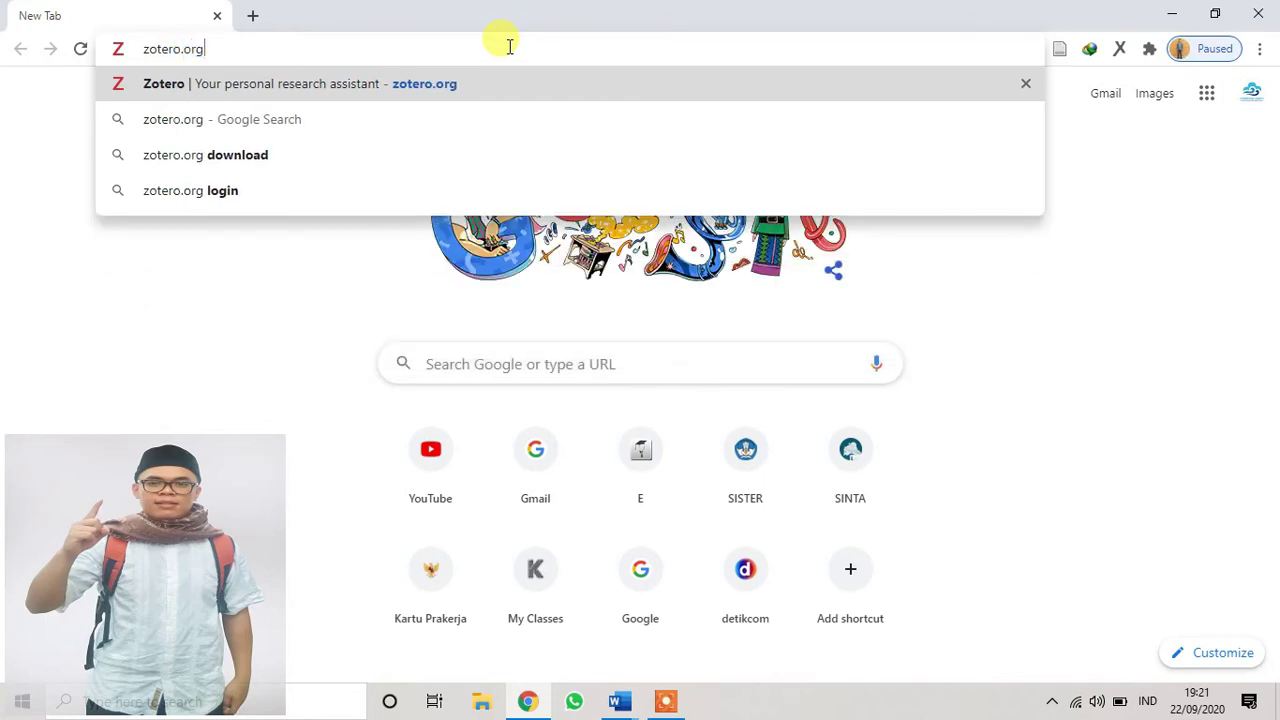
{"action": "key", "text": "Return"}
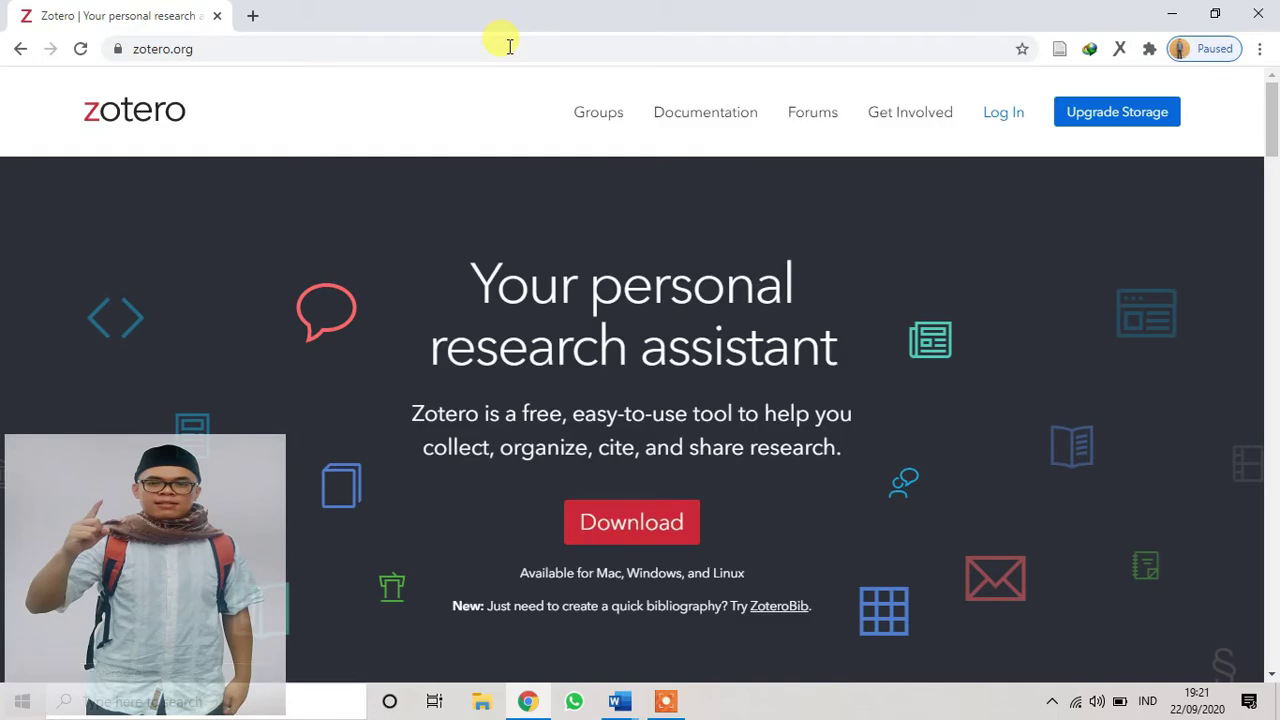
- Download the Zotero 5.0 for Windows installer, Zotero-5.0.89_setup.exe, to the Downloads\Programs folder
{"action": "left_click", "coordinate": [645, 530]}
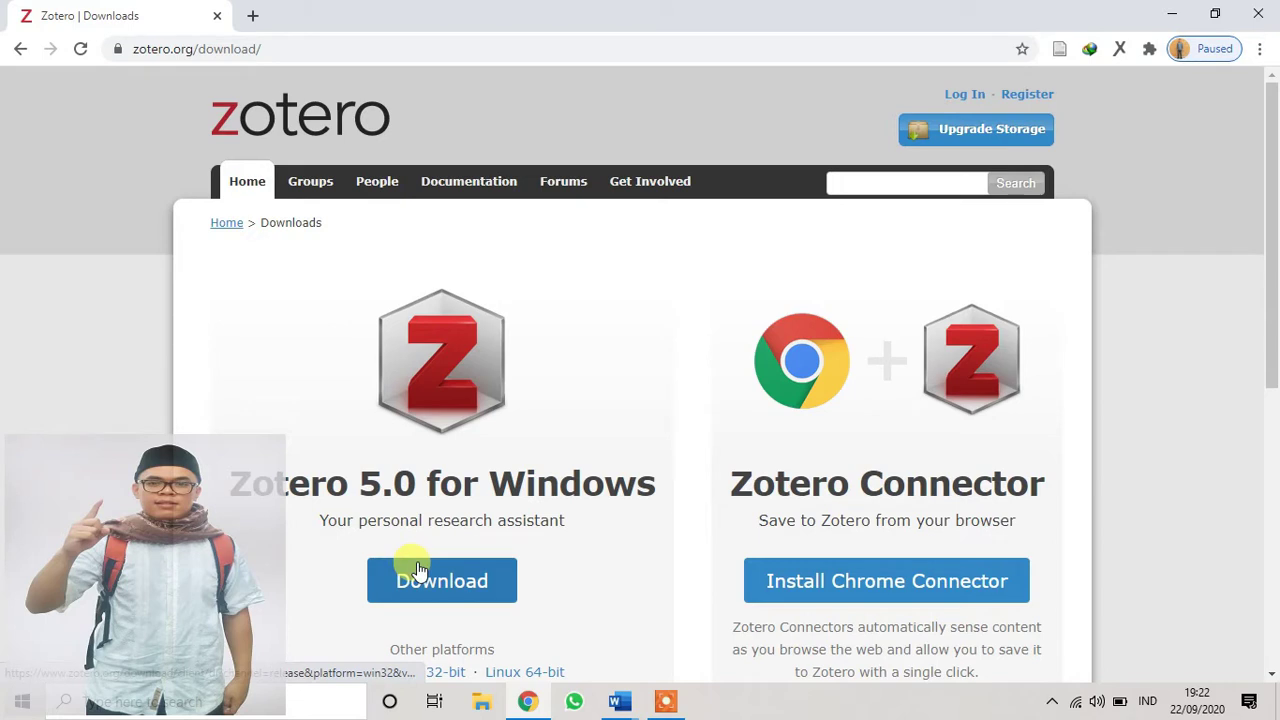
{"action": "left_click", "coordinate": [447, 582]}
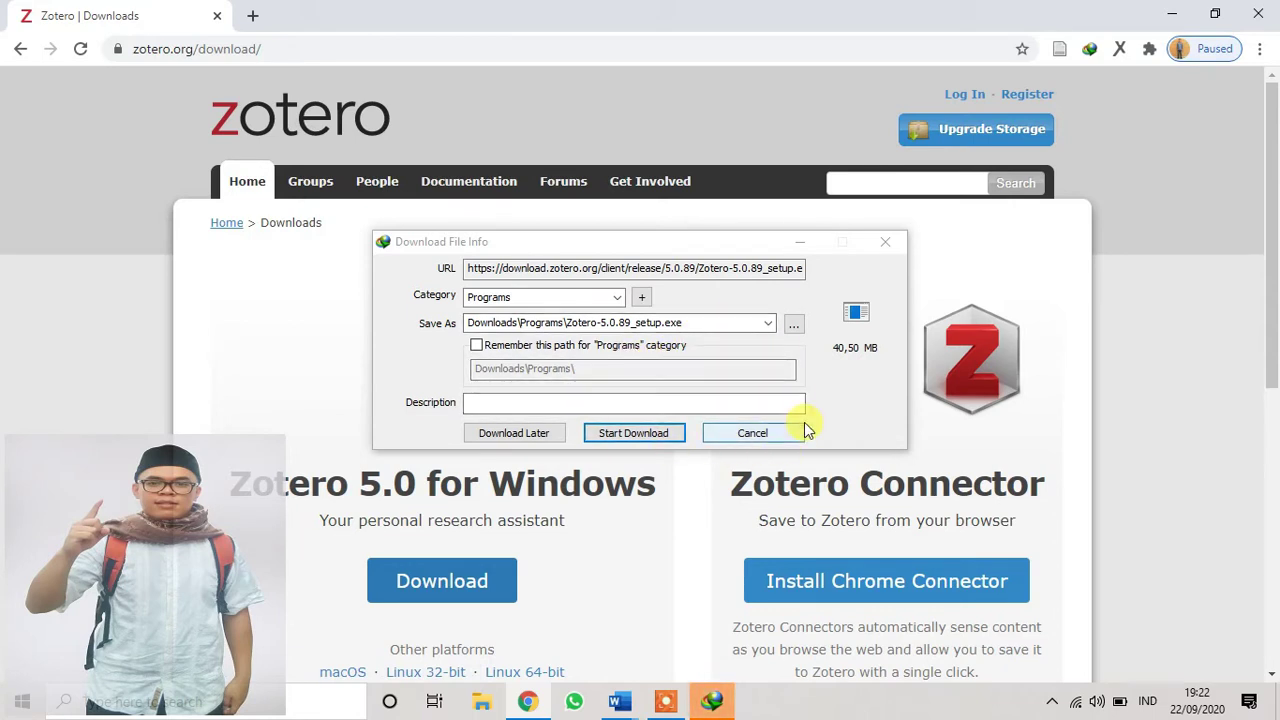
{"action": "left_click", "coordinate": [634, 433]}
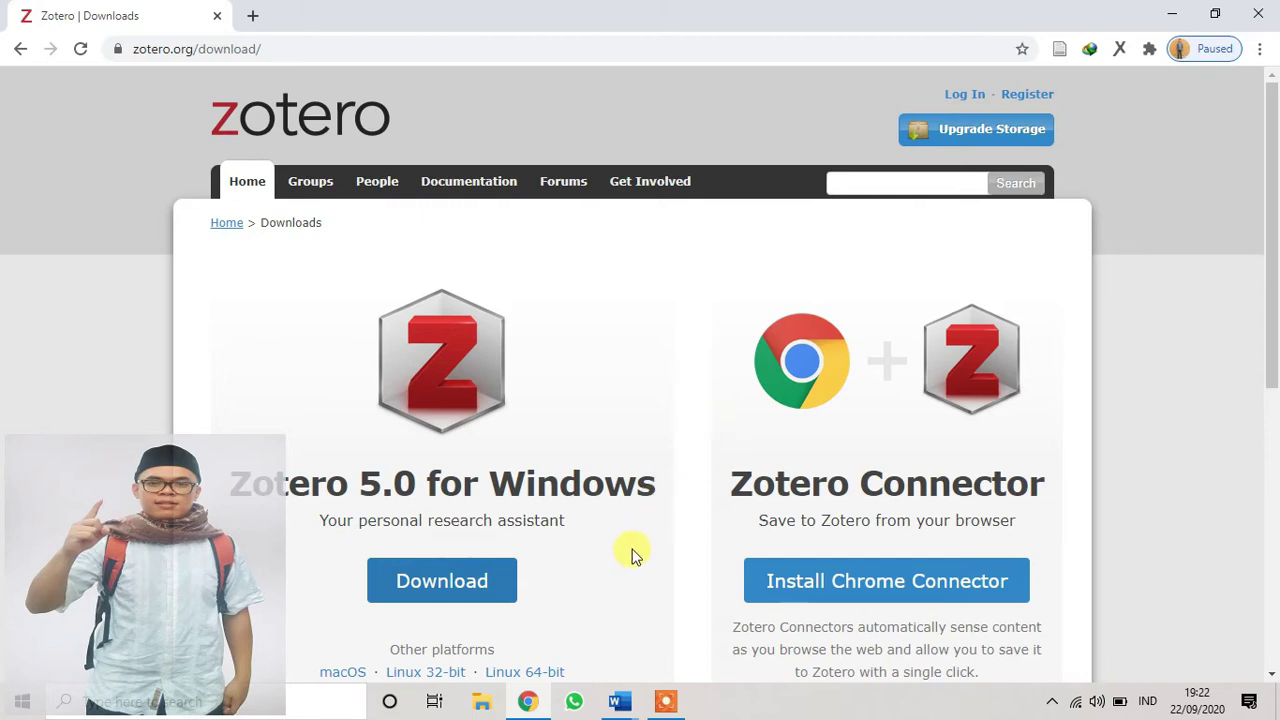
- Switch to File Explorer and run Zotero-5.0.89_setup.exe from the Programs folder inside Downloads
{"action": "left_click", "coordinate": [485, 703]}
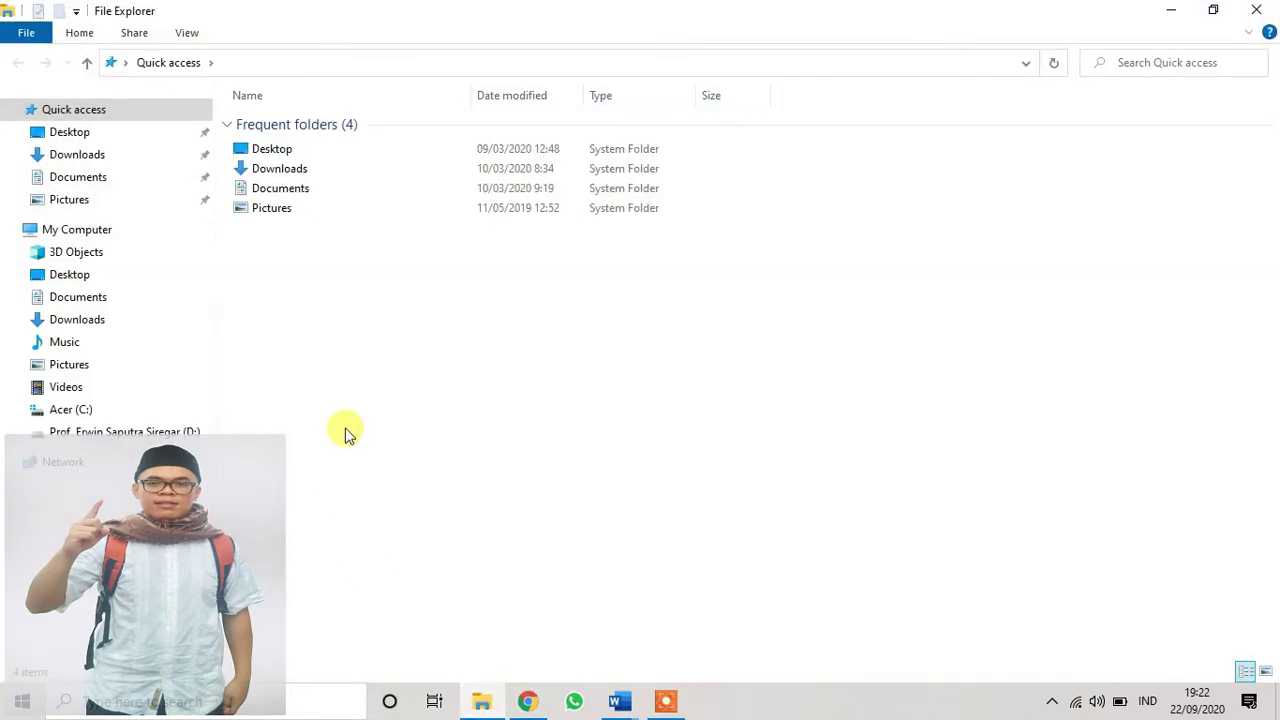
{"action": "left_click", "coordinate": [101, 156]}
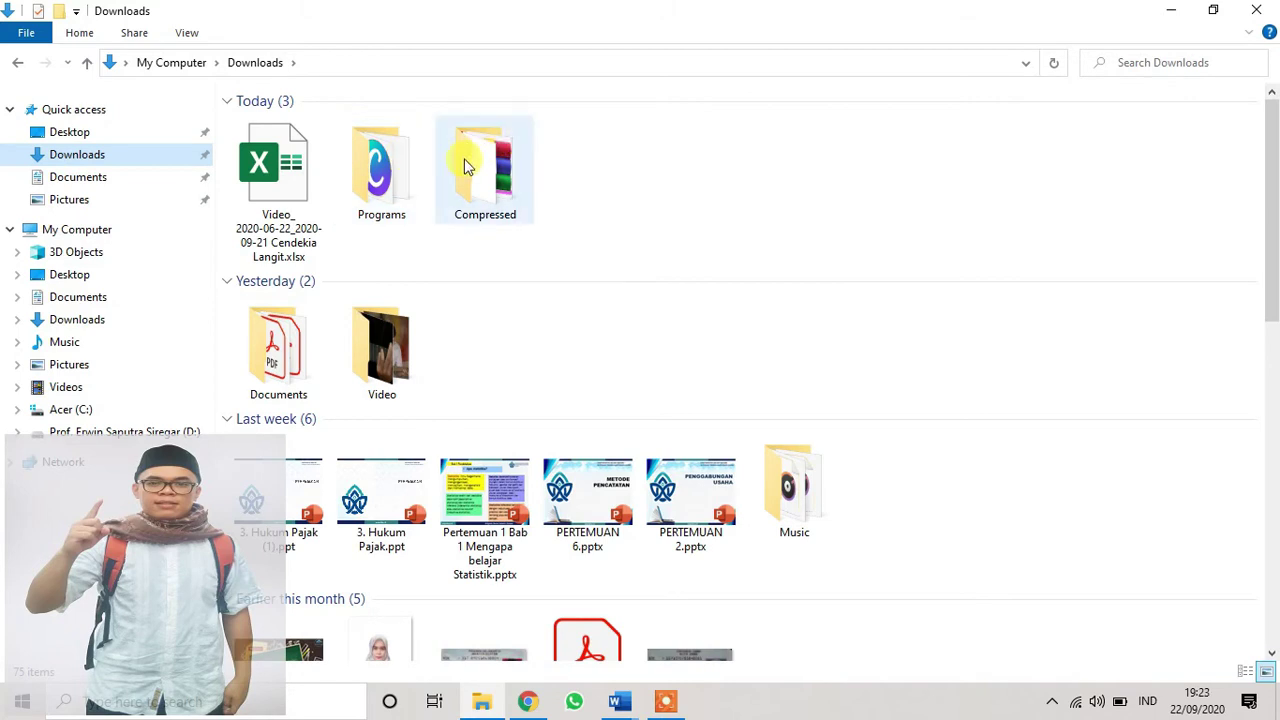
{"action": "double_click", "coordinate": [395, 165]}
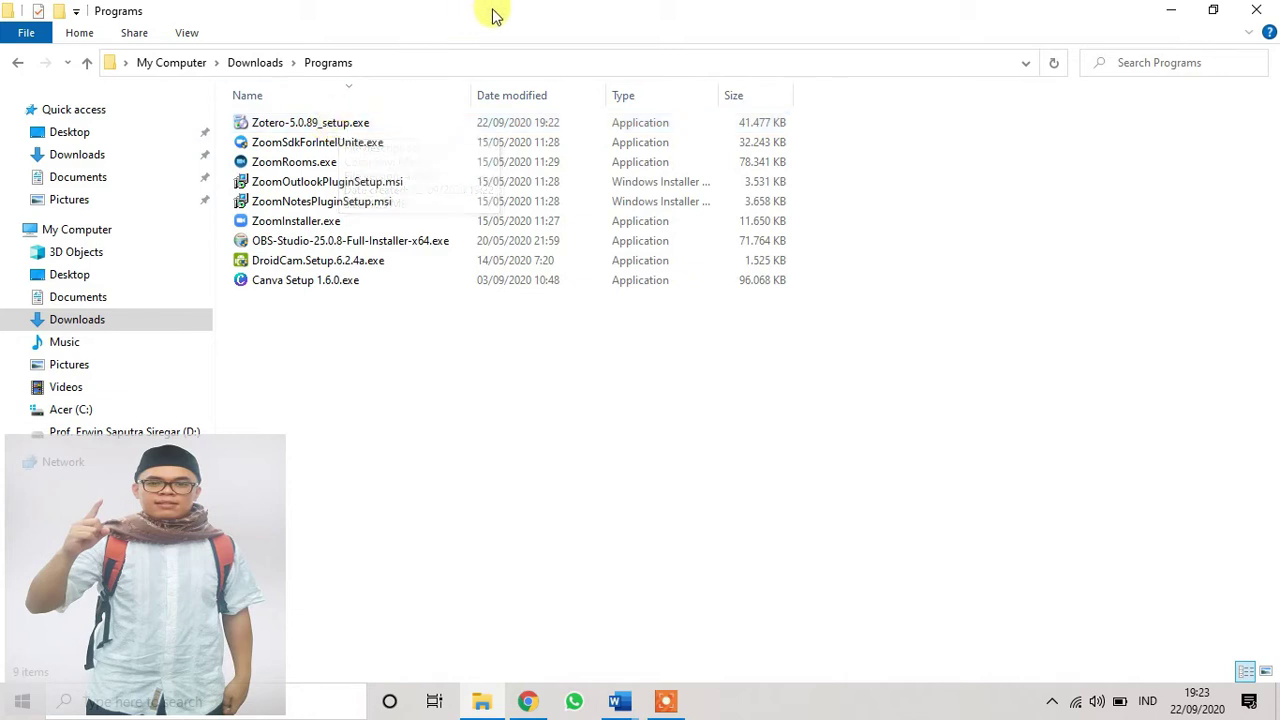
{"action": "double_click", "coordinate": [268, 128]}
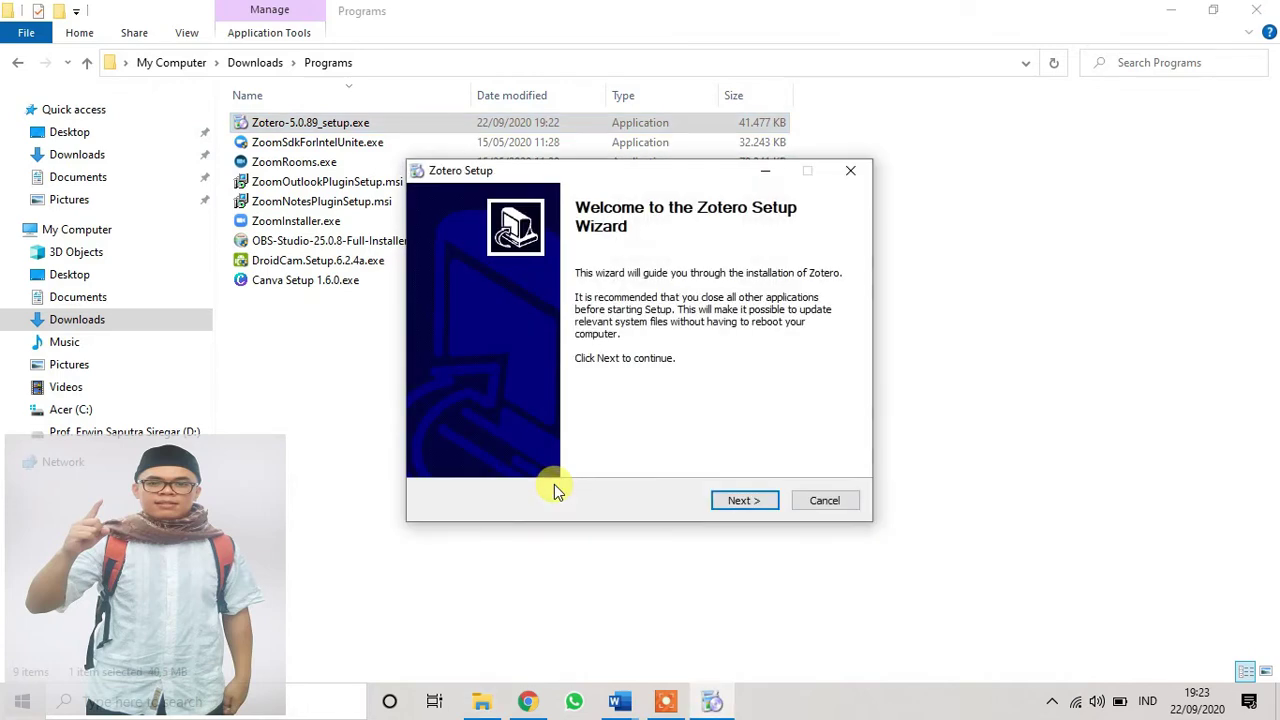
- Install Zotero with the Standard setup type in C:\Program Files (x86)\Zotero and launch it on finishing
{"action": "left_click", "coordinate": [745, 503]}
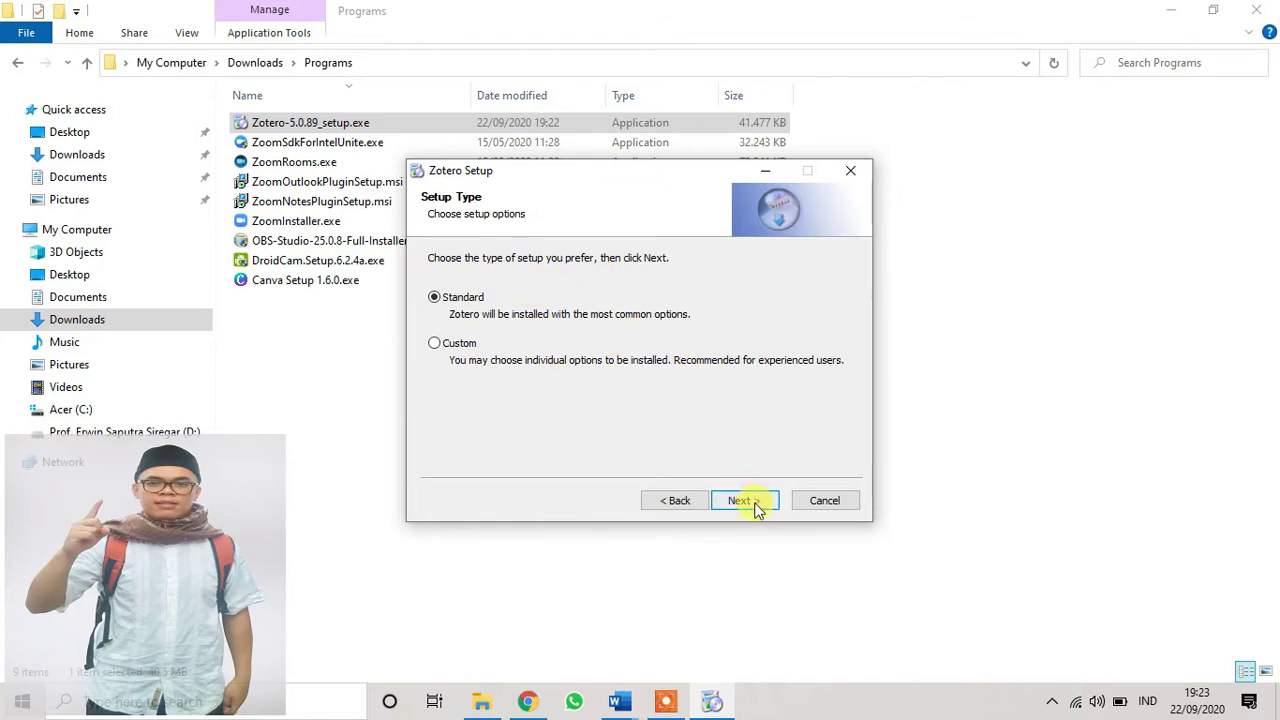
{"action": "left_click", "coordinate": [756, 506]}
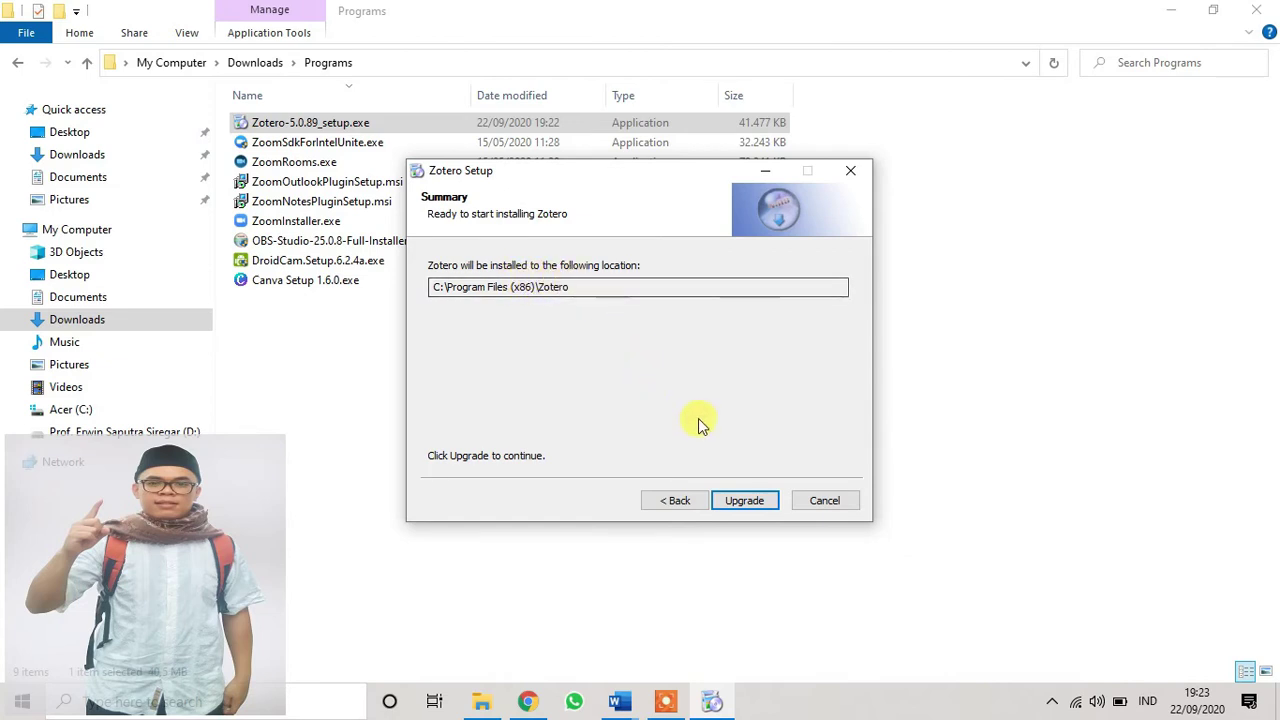
{"action": "left_click", "coordinate": [745, 501]}
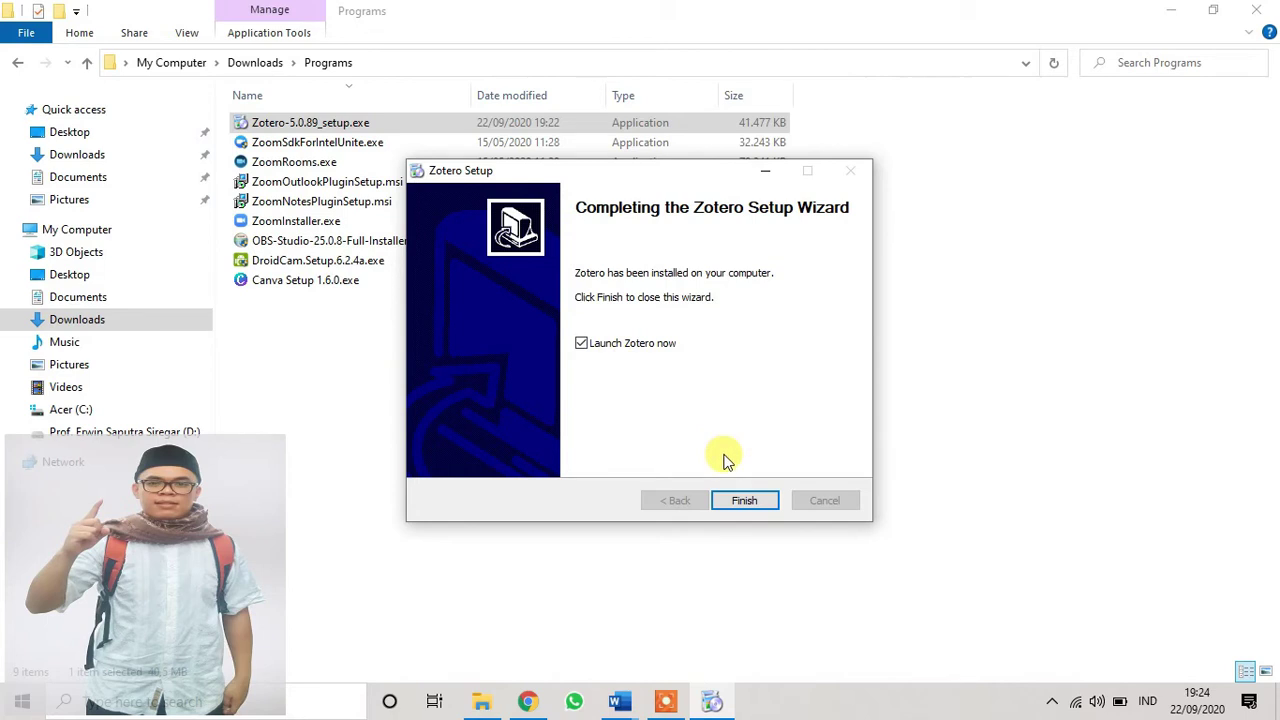
{"action": "left_click", "coordinate": [735, 494]}
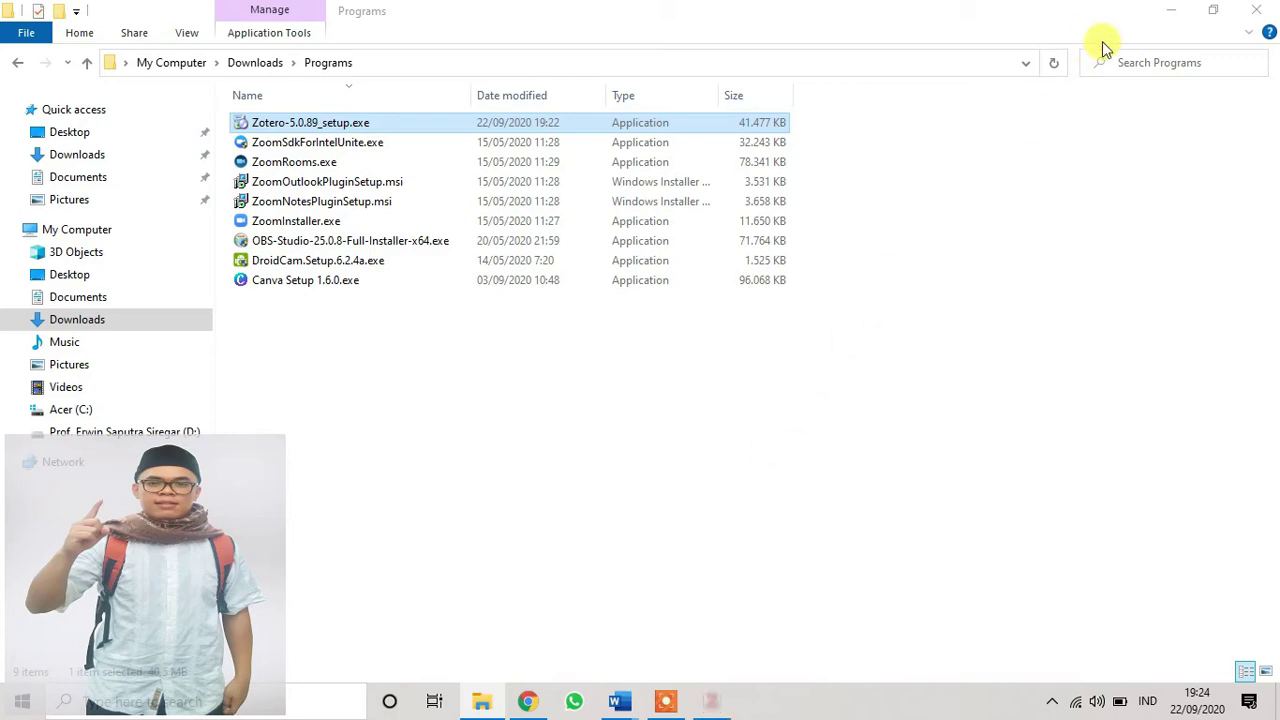
- Look over the item list of My Library in Zotero, including the details of Buku Ajar Manajemen Syariah.pdf
{"action": "left_click", "coordinate": [1170, 16]}
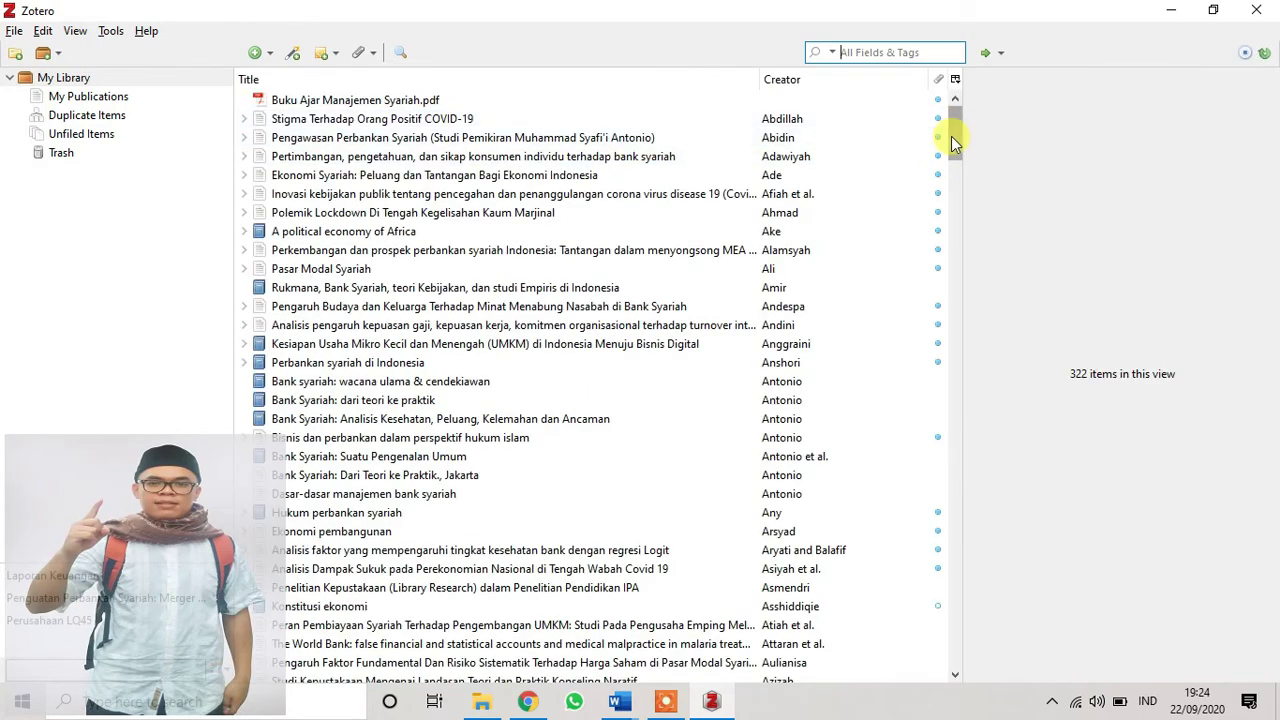
{"action": "left_click", "coordinate": [946, 105]}
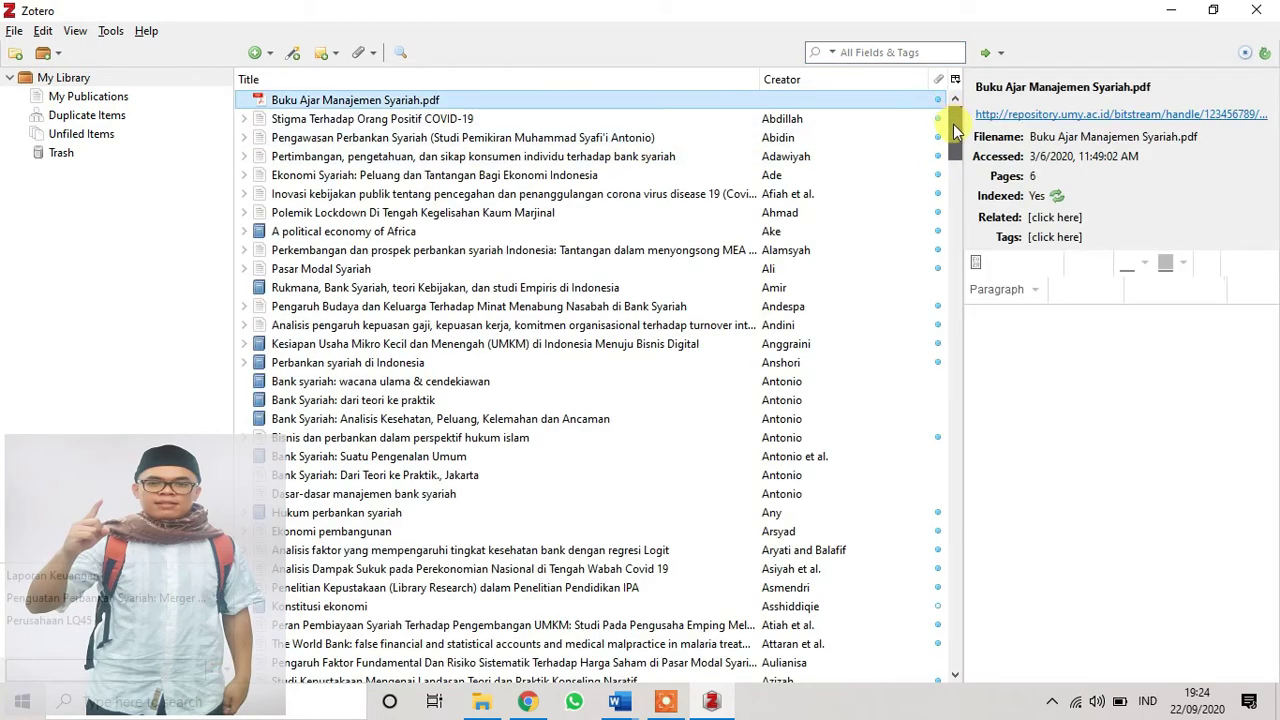
{"action": "mouse_move", "coordinate": [953, 128]}
{"action": "left_mouse_down"}
{"action": "mouse_move", "coordinate": [946, 271]}
{"action": "mouse_move", "coordinate": [949, 111]}
{"action": "left_mouse_up"}
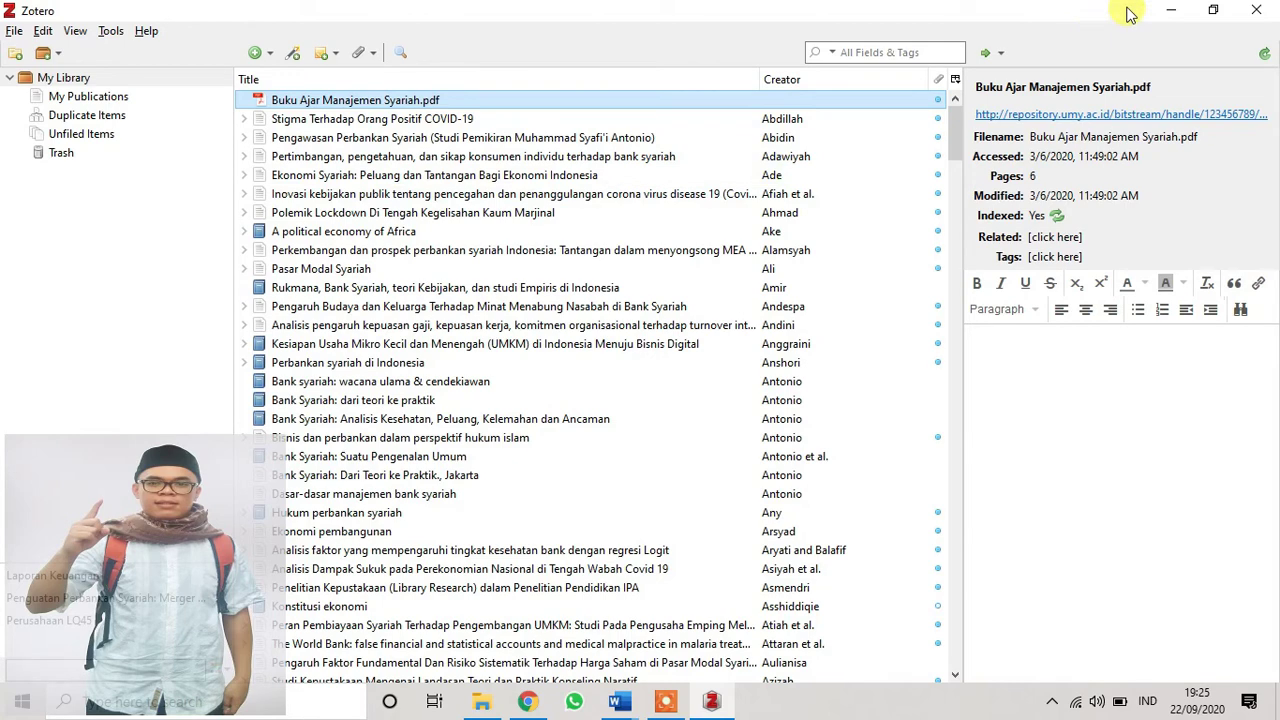
{"action": "left_click", "coordinate": [1174, 11]}
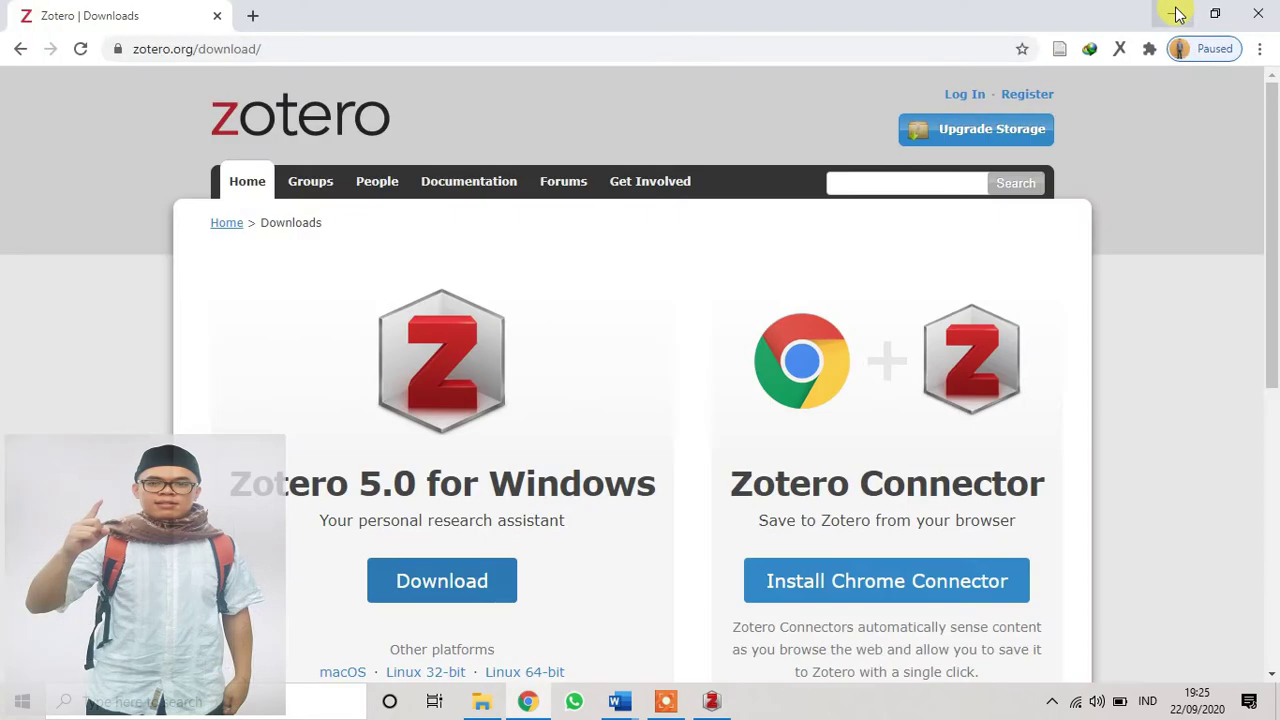
- Open the Chrome Web Store page of the Zotero Connector from the Zotero downloads page
{"action": "left_click_drag", "start_coordinate": [1271, 343], "coordinate": [1276, 385]}
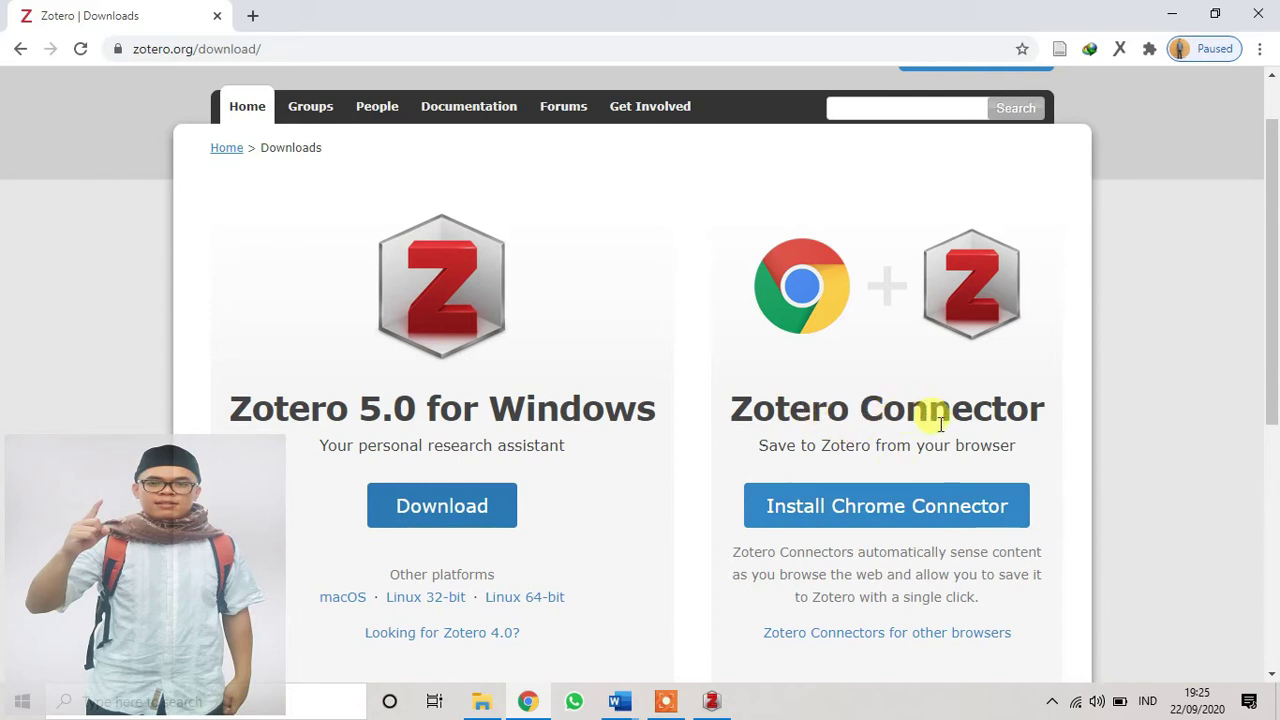
{"action": "left_click", "coordinate": [862, 512]}
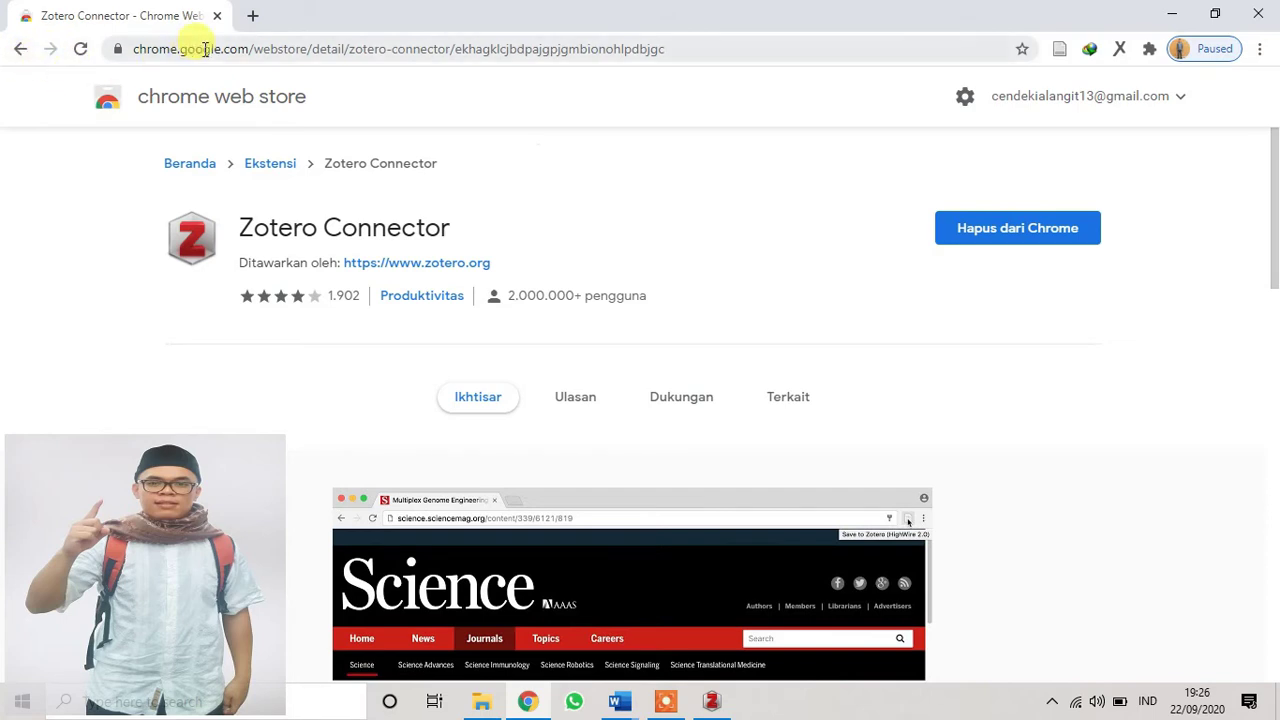
{"action": "left_click", "coordinate": [312, 53]}
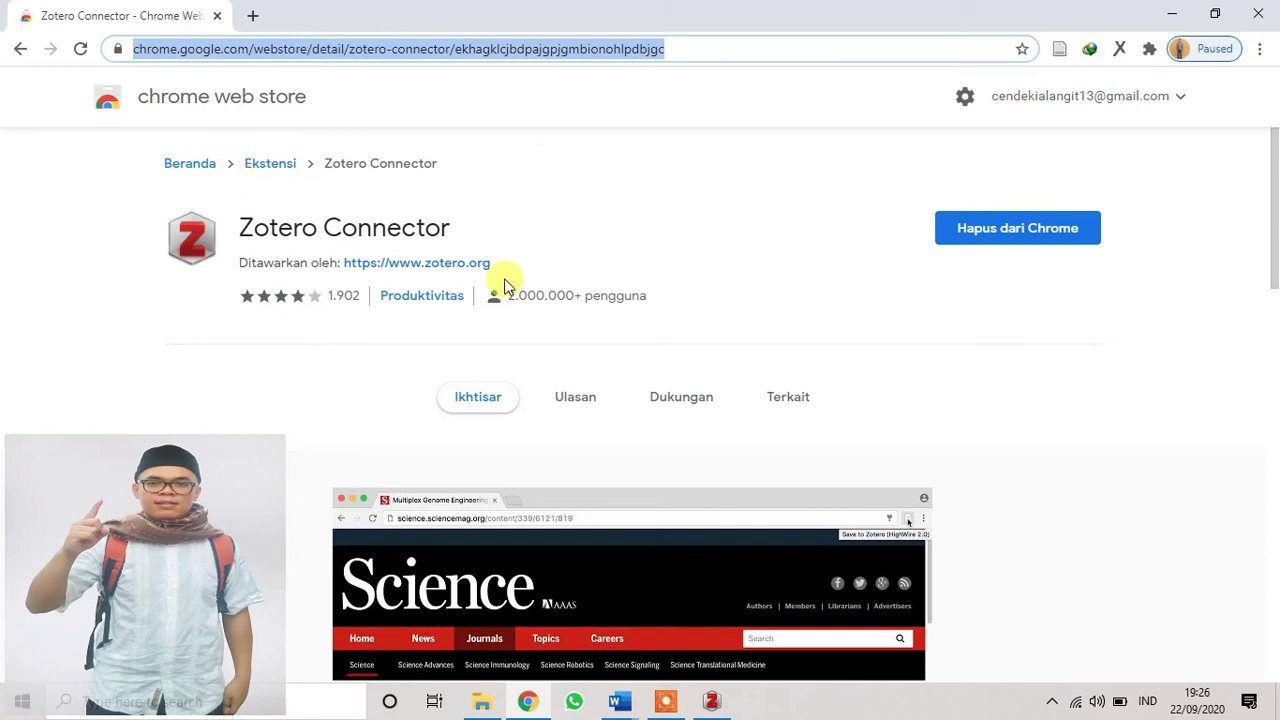
- Switch to the blank Word document and show the Zotero citation tools
{"action": "left_click", "coordinate": [630, 703]}
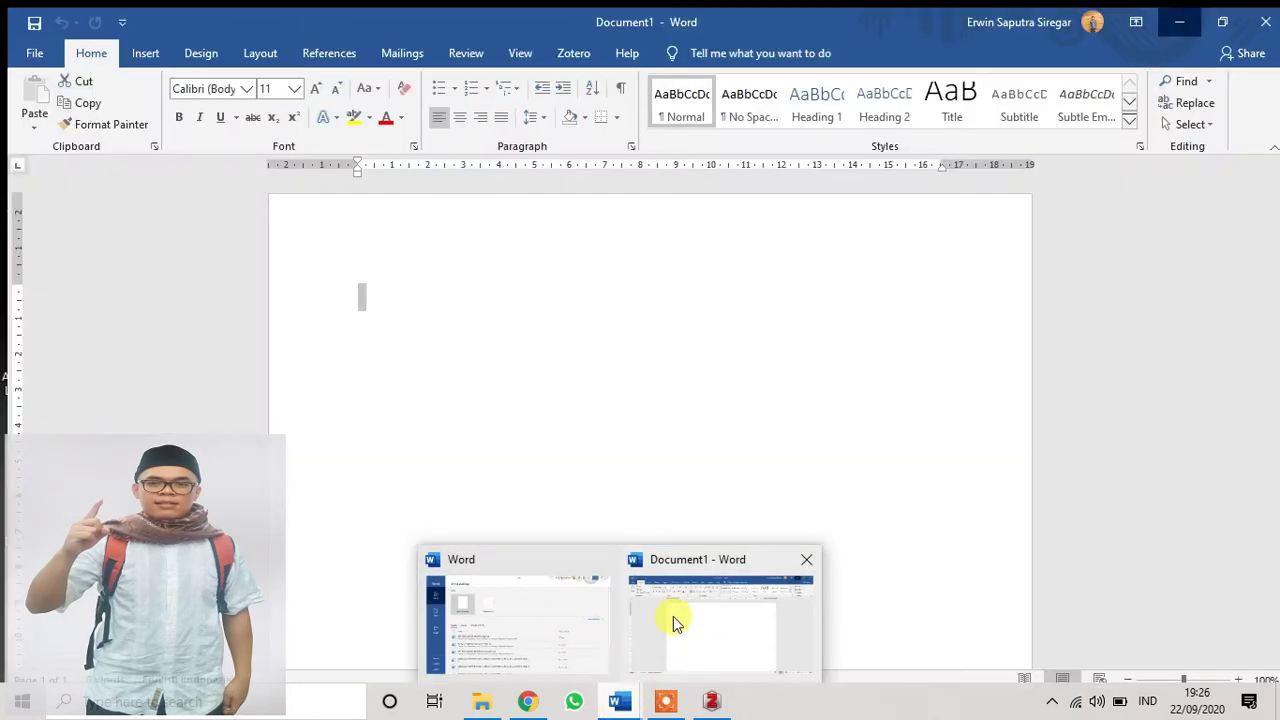
{"action": "left_click", "coordinate": [674, 616]}
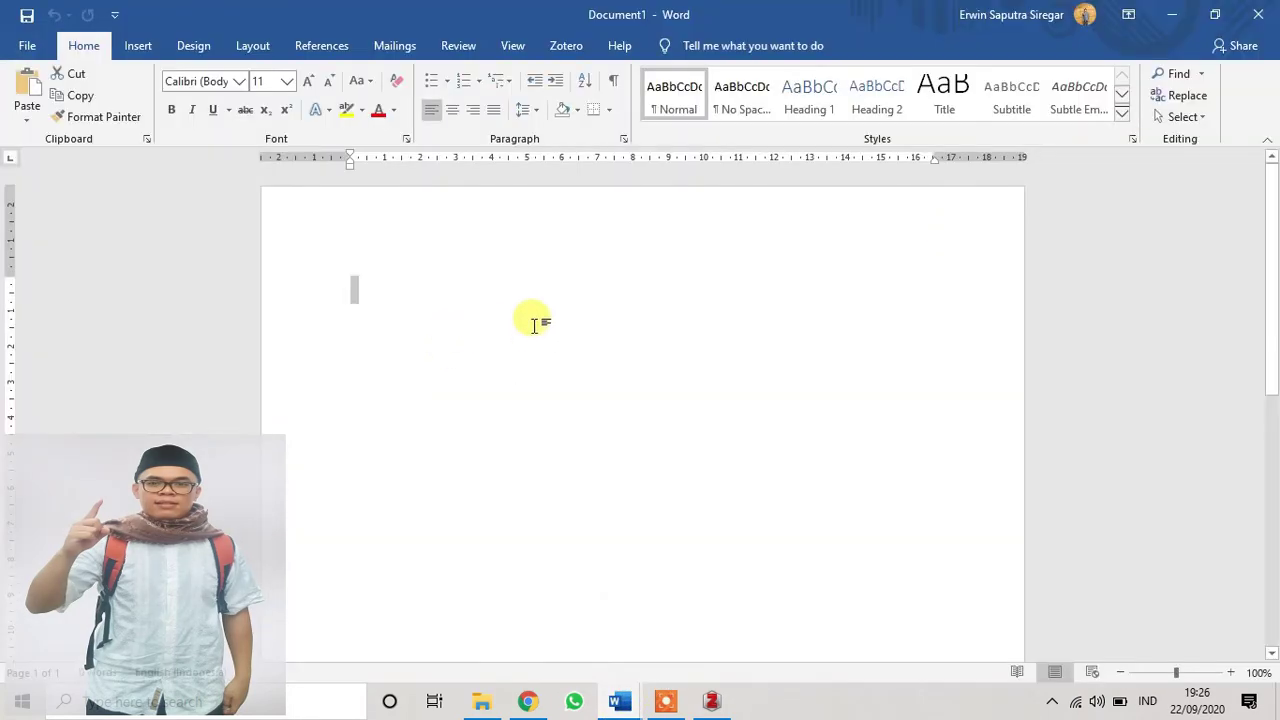
{"action": "left_click", "coordinate": [410, 297]}
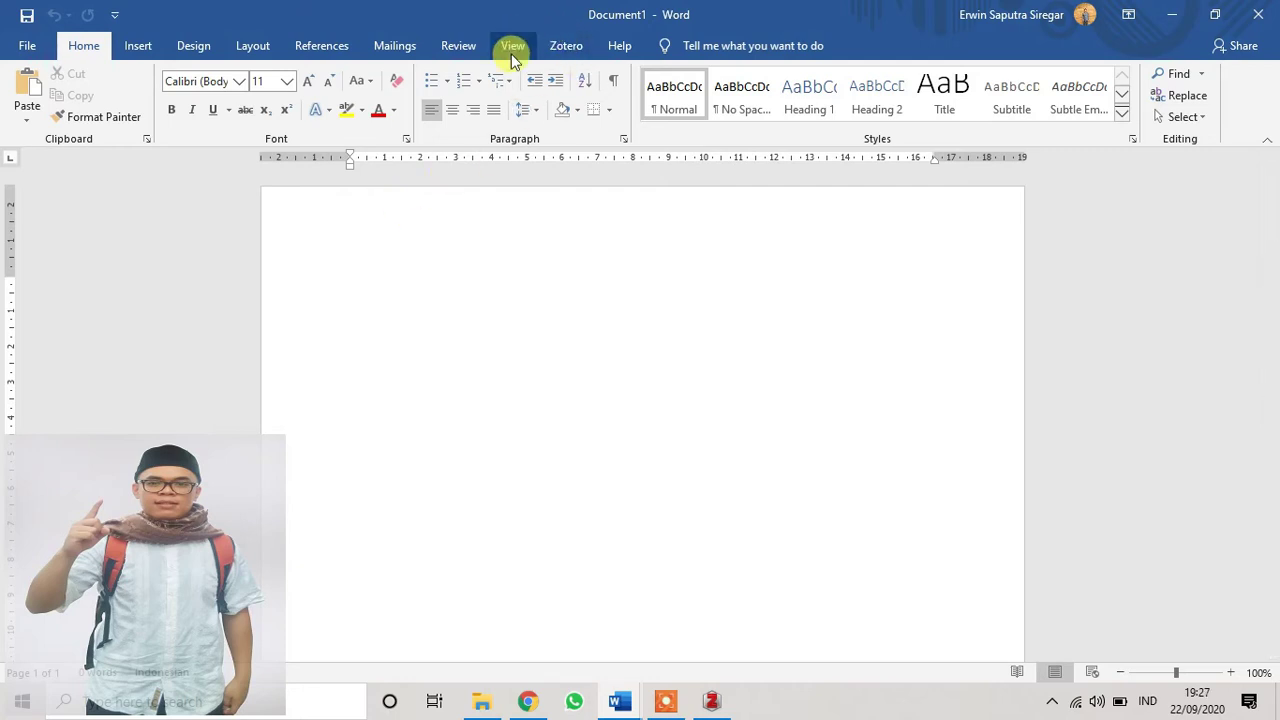
{"action": "left_click", "coordinate": [568, 50]}
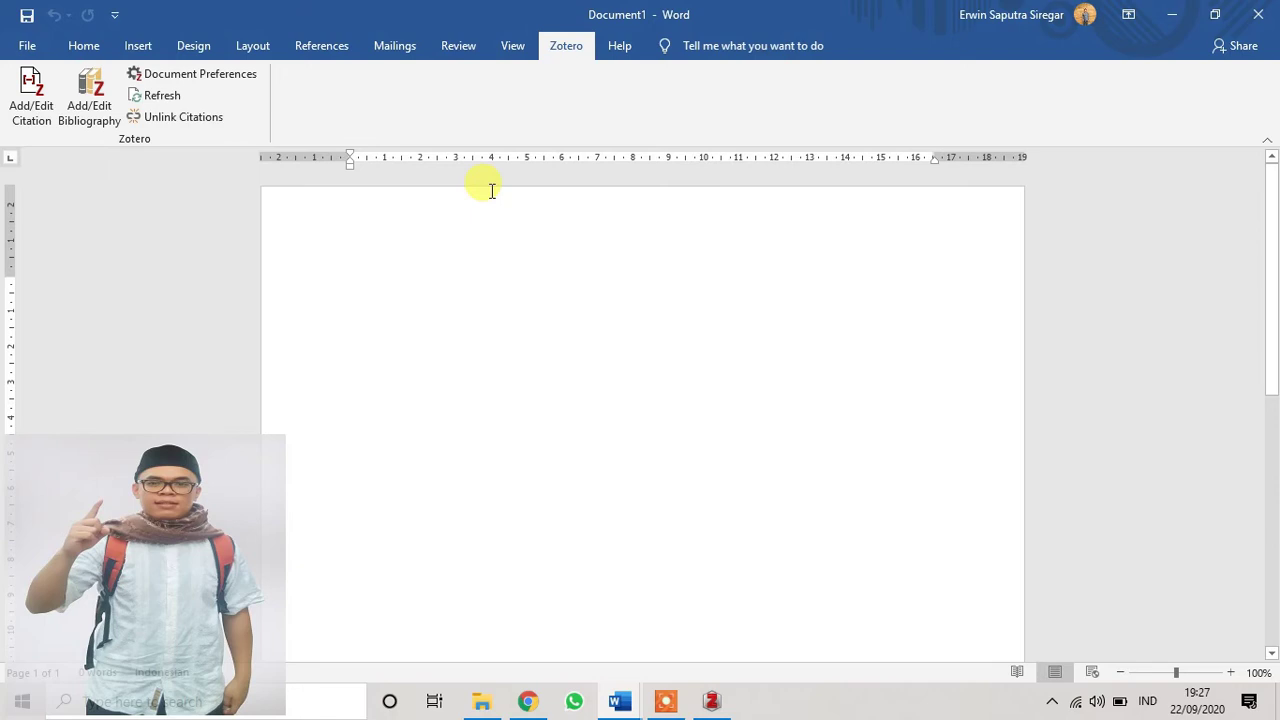
- Check the Zotero Connector page in Chrome again, return to Word and close its extra start-screen window
{"action": "left_click", "coordinate": [542, 708]}
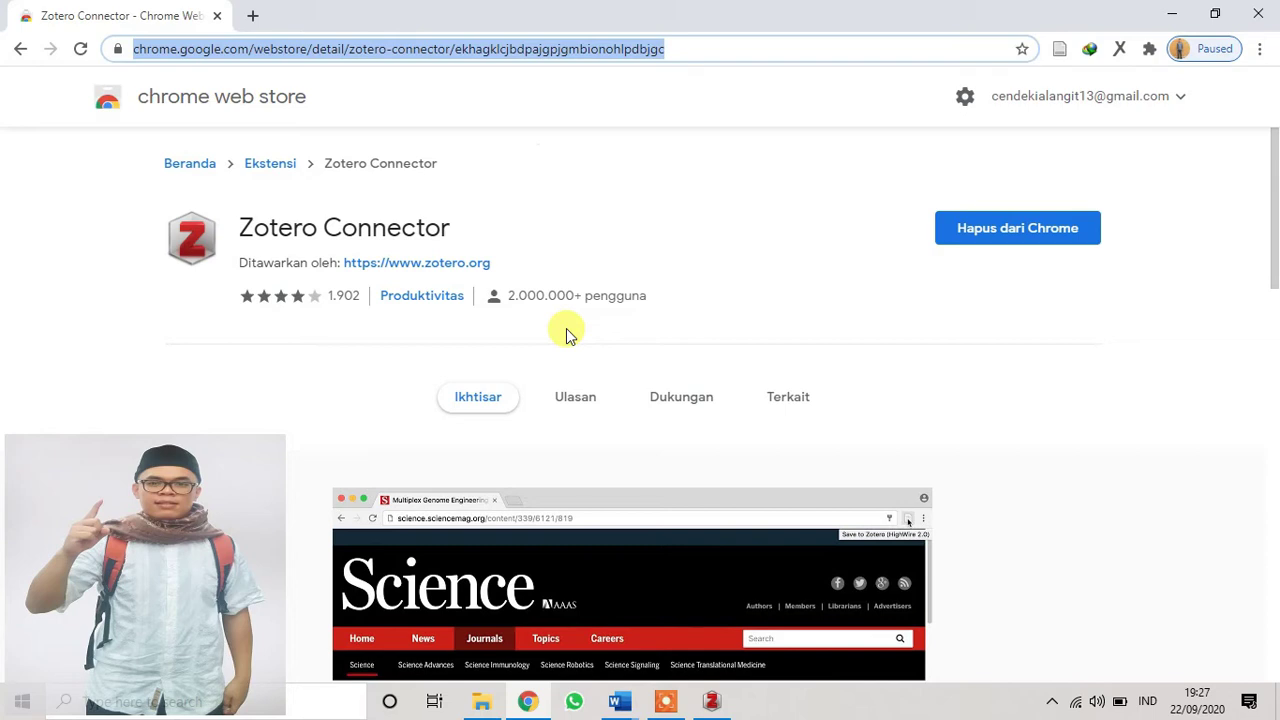
{"action": "left_click", "coordinate": [619, 701]}
{"action": "left_click", "coordinate": [674, 660]}
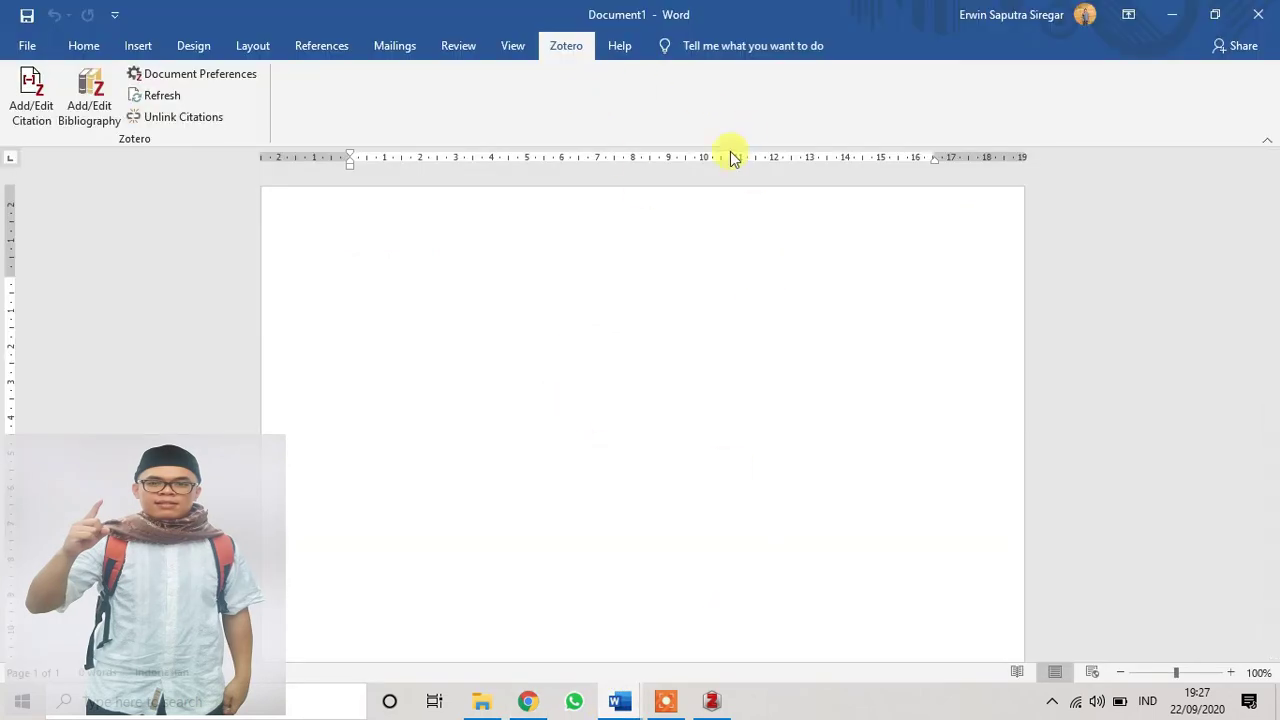
{"action": "mouse_move", "coordinate": [619, 701]}
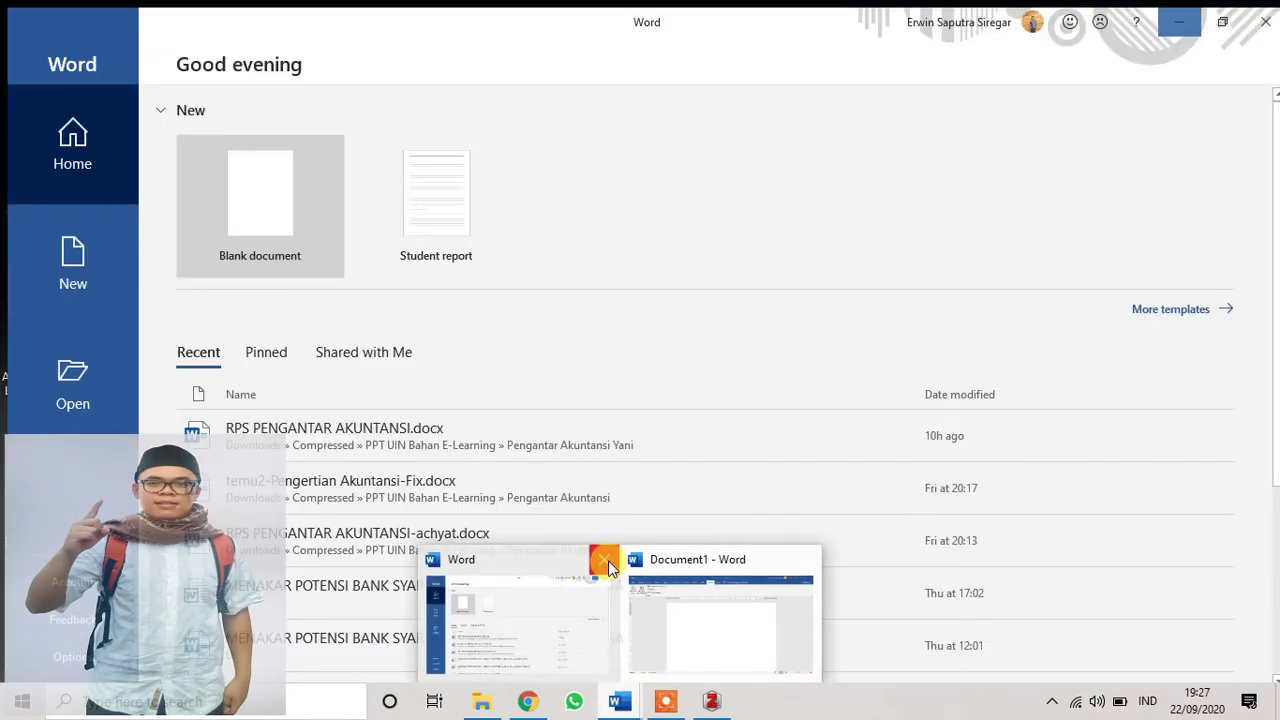
{"action": "left_click", "coordinate": [607, 565]}
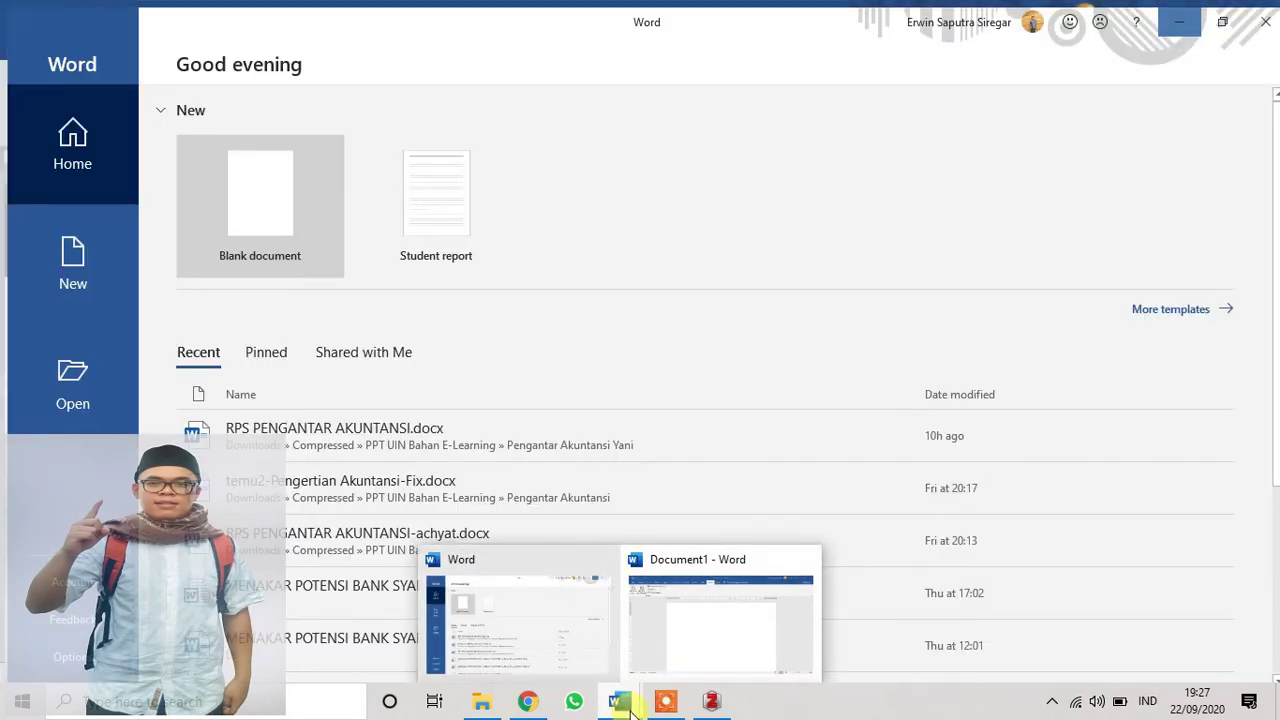
- Switch to Chrome, search the web for "google scholar" and open the Google Scholar site
{"action": "left_click", "coordinate": [529, 701]}
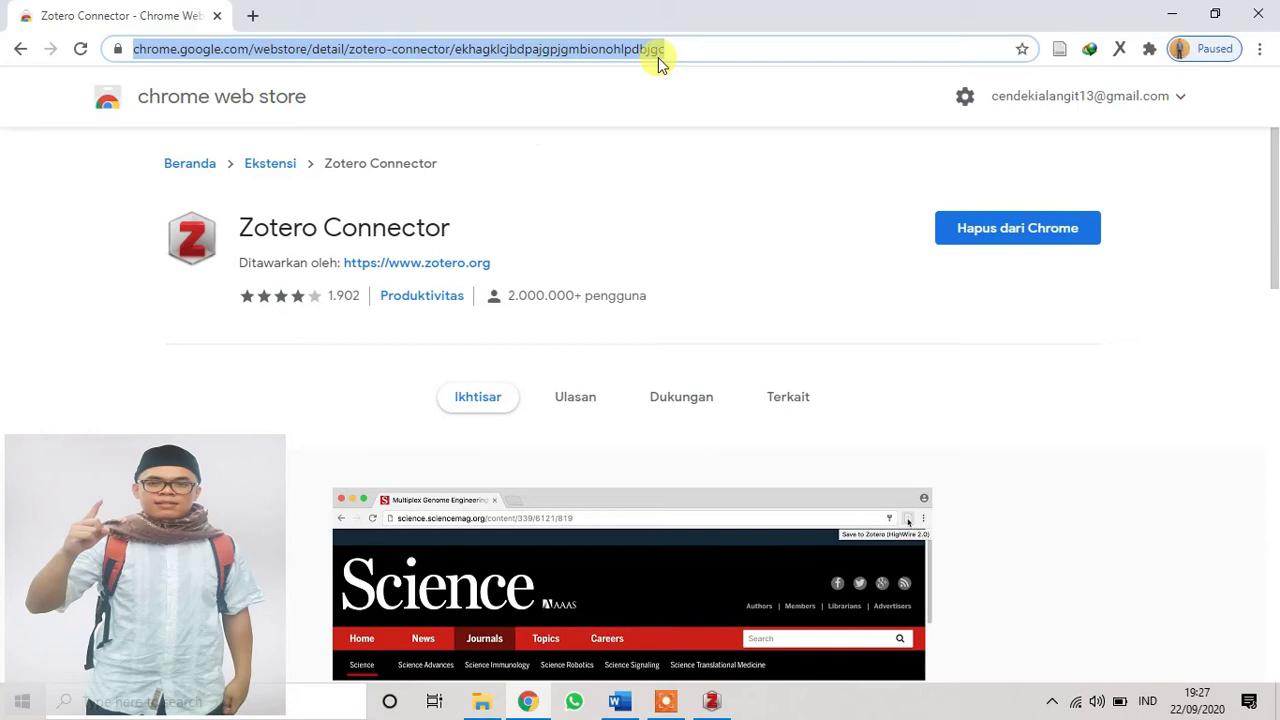
{"action": "type", "text": "goo"}
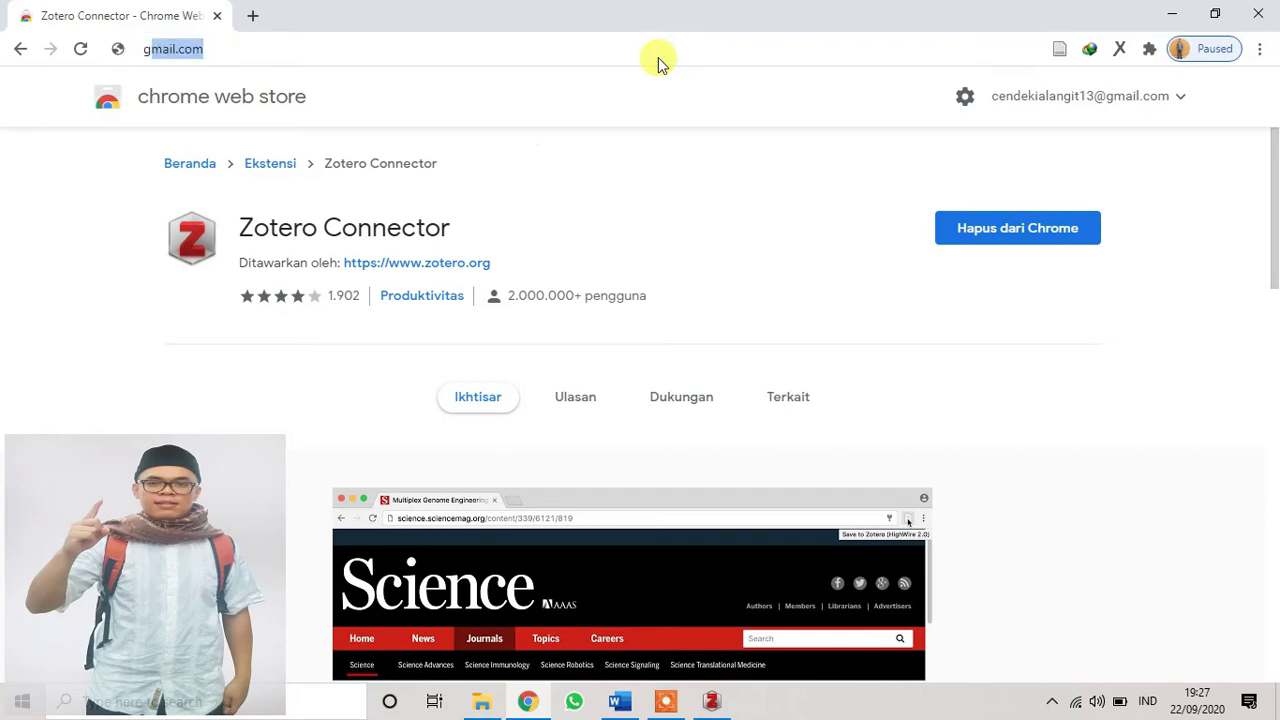
{"action": "type", "text": "gle"}
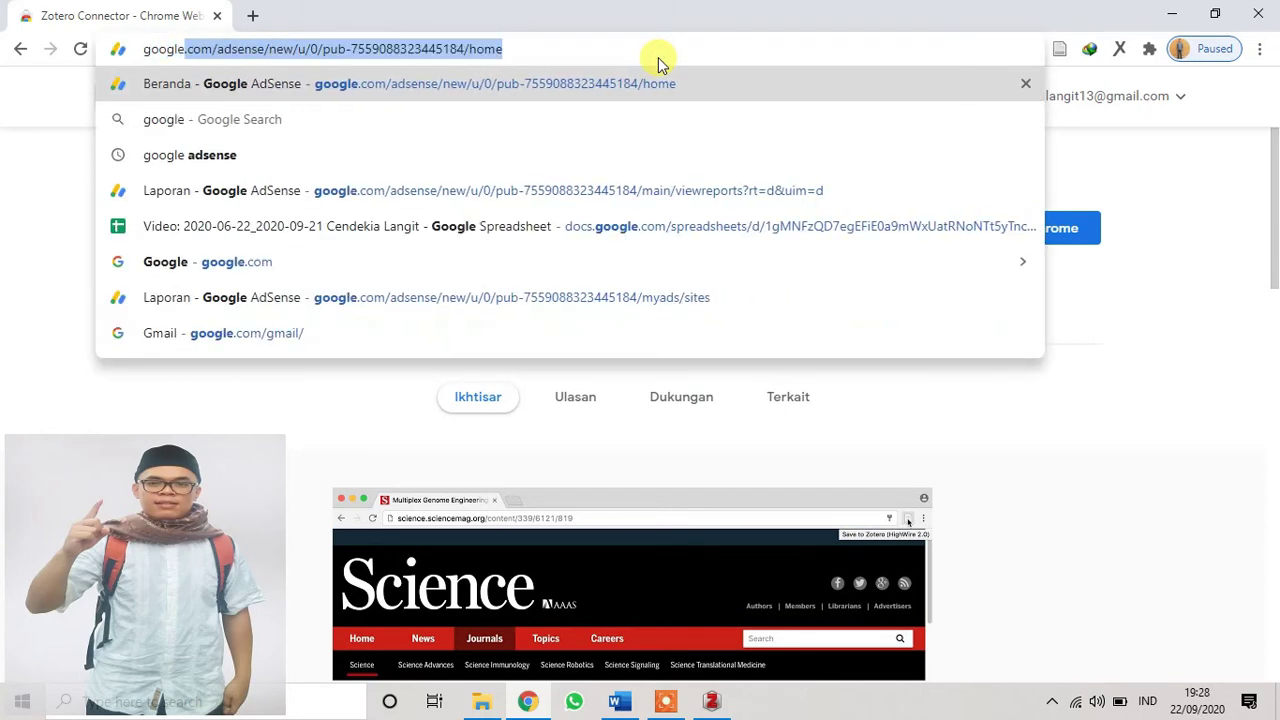
{"action": "type", "text": " c"}
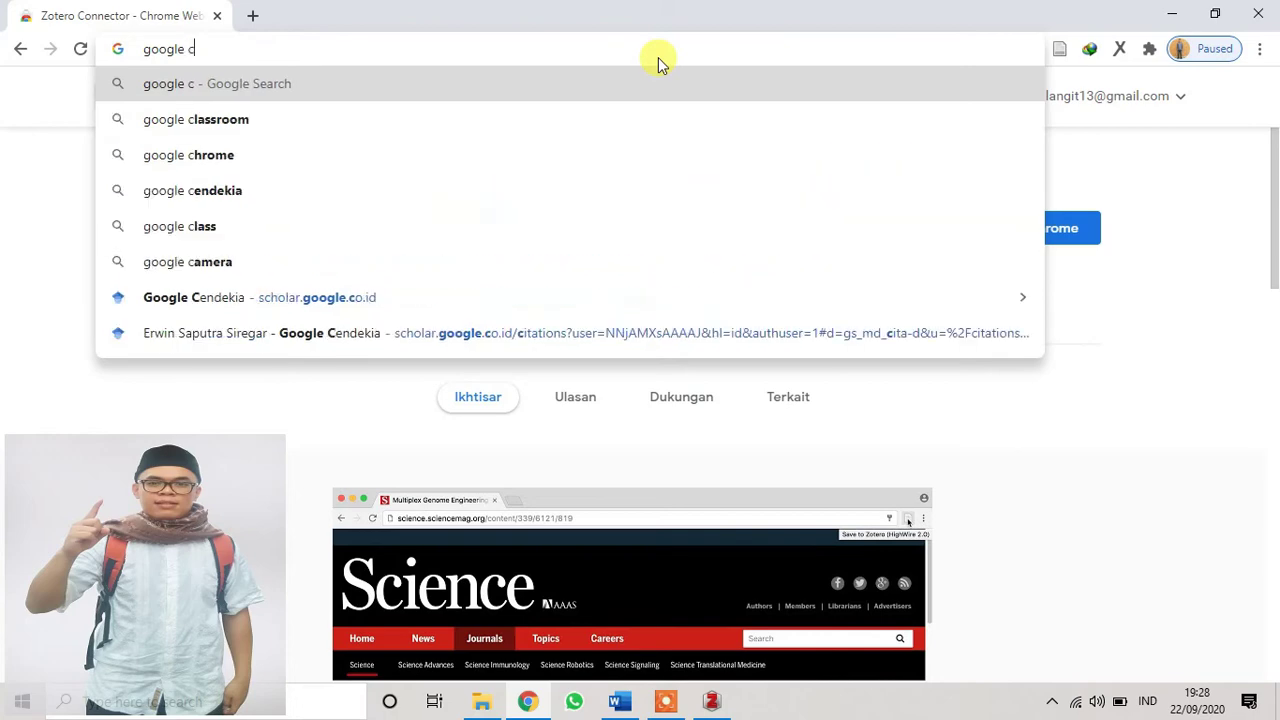
{"action": "key", "text": "BackSpace"}
{"action": "type", "text": "s"}
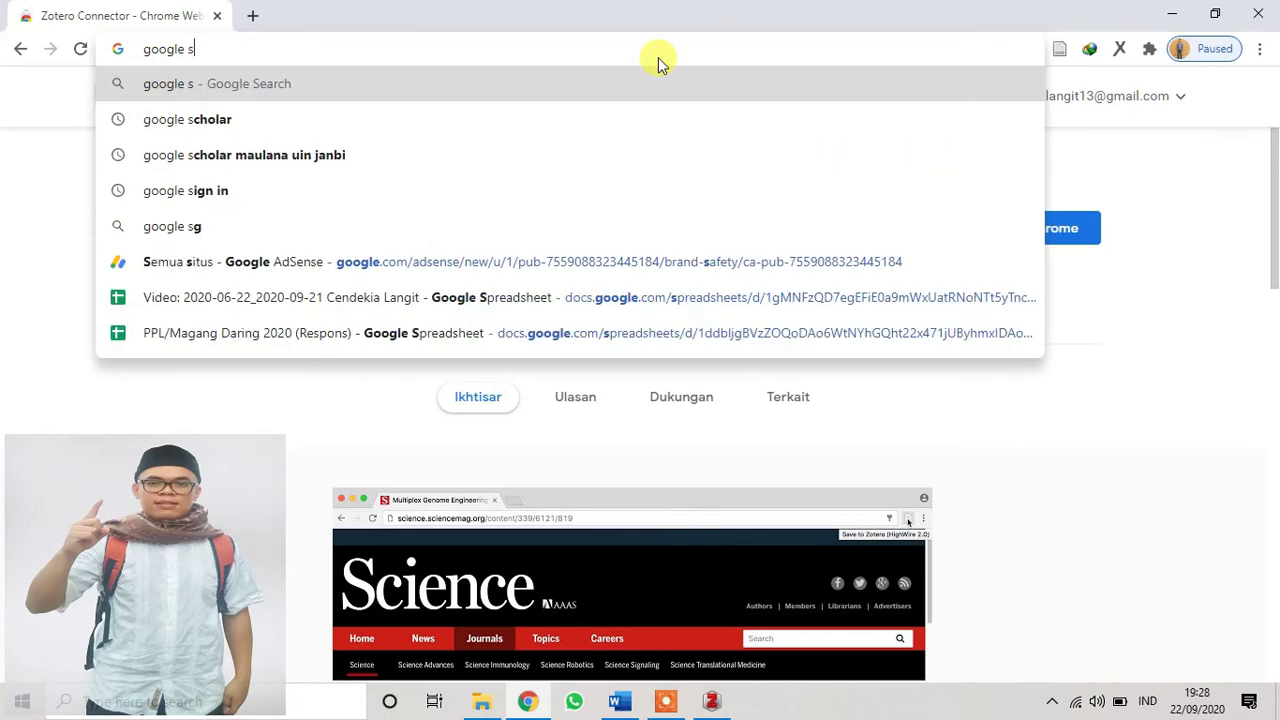
{"action": "type", "text": "cholar"}
{"action": "key", "text": "Return"}
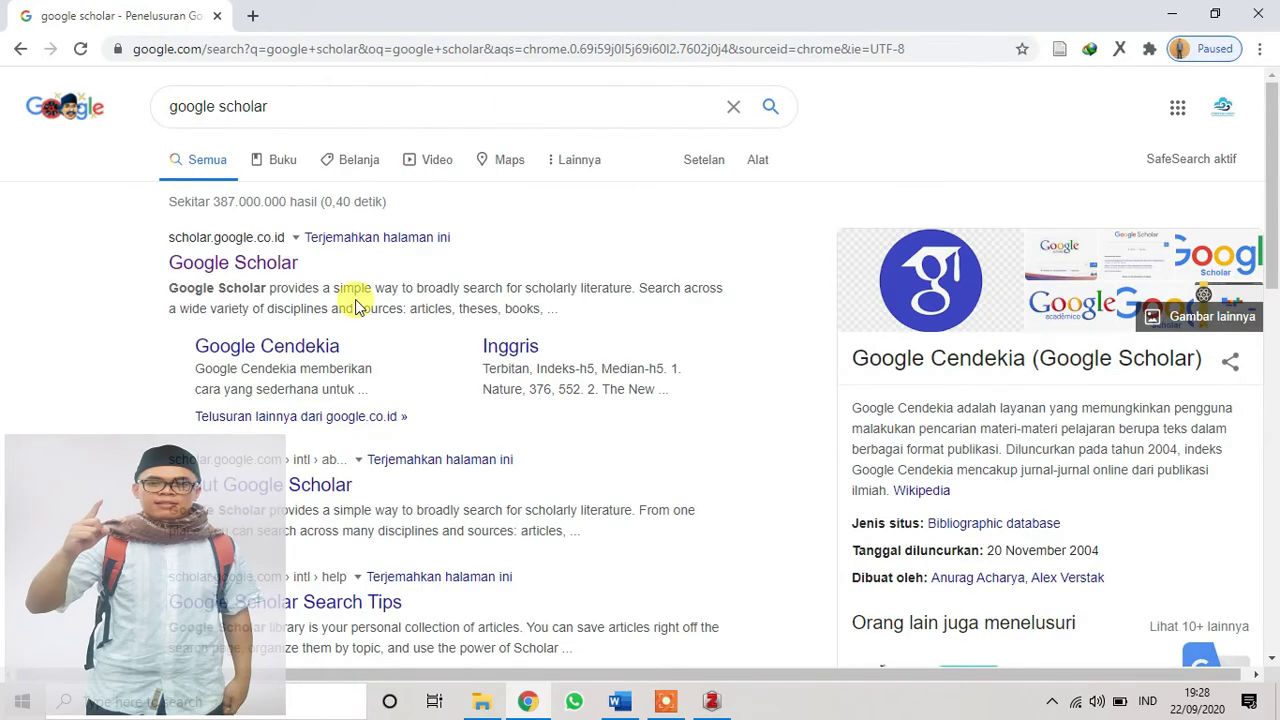
{"action": "left_click", "coordinate": [248, 263]}
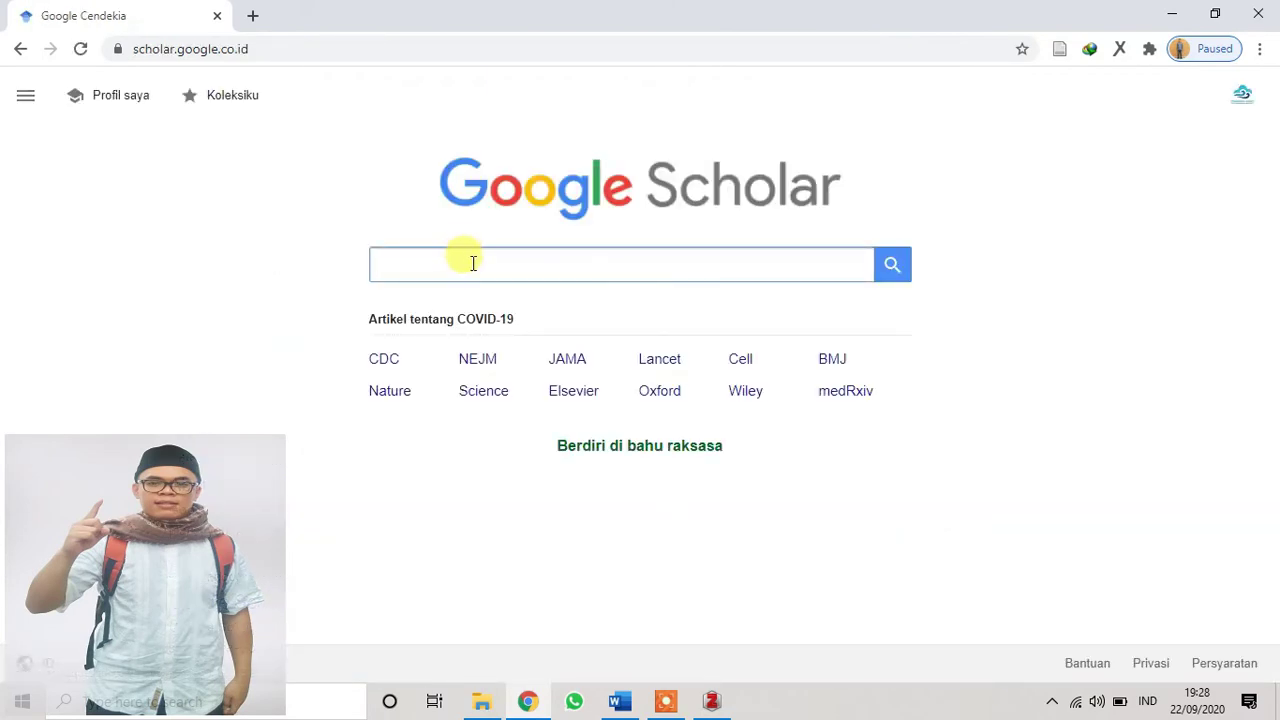
- Search Google Scholar for "wakaf produktif"
{"action": "left_click", "coordinate": [473, 262]}
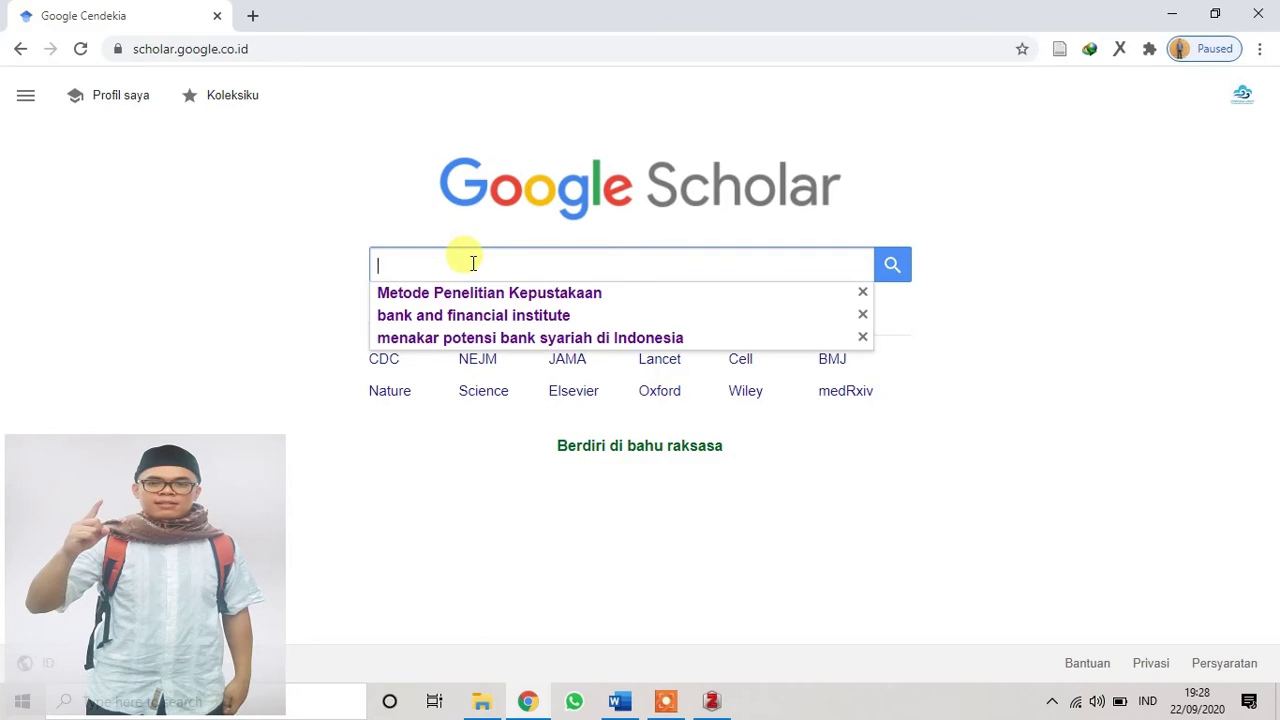
{"action": "type", "text": "w"}
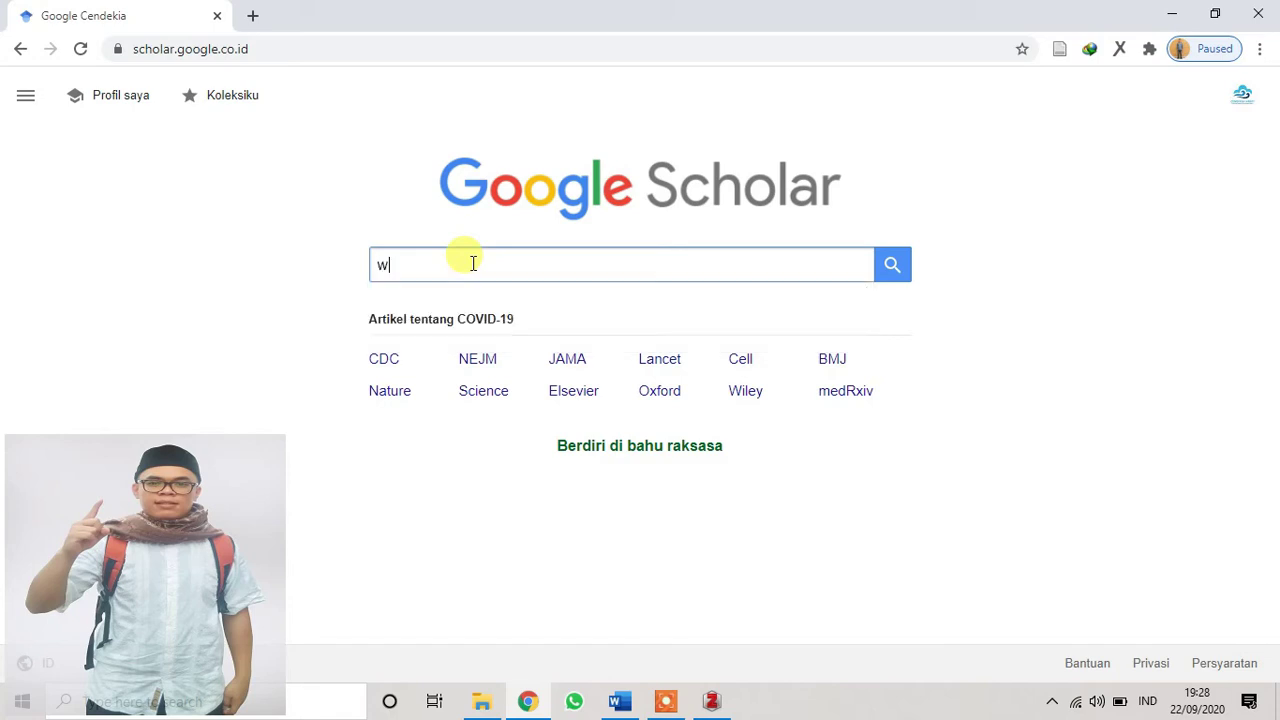
{"action": "type", "text": "akaf dalam islam"}
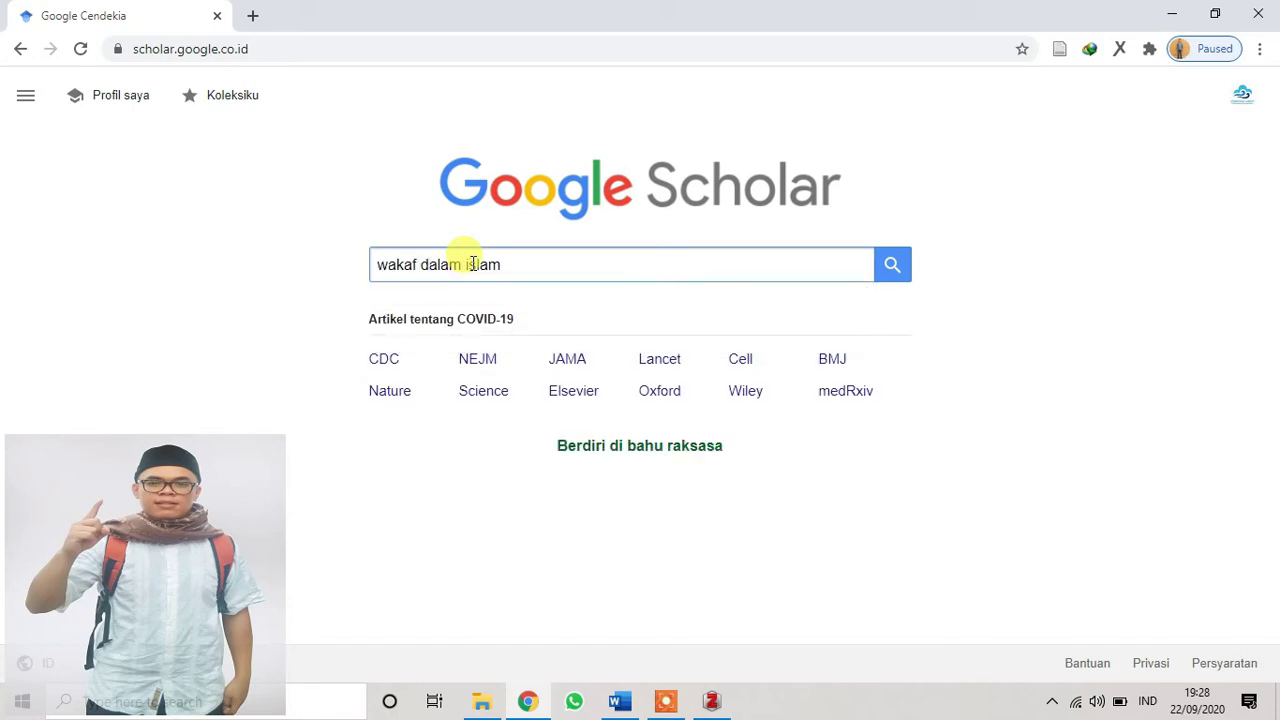
{"action": "key", "text": "BackSpace"}
{"action": "key", "text": "BackSpace"}
{"action": "key", "text": "BackSpace"}
{"action": "key", "text": "BackSpace"}
{"action": "key", "text": "BackSpace"}
{"action": "key", "text": "BackSpace"}
{"action": "key", "text": "BackSpace"}
{"action": "key", "text": "BackSpace"}
{"action": "key", "text": "BackSpace"}
{"action": "key", "text": "BackSpace"}
{"action": "key", "text": "BackSpace"}
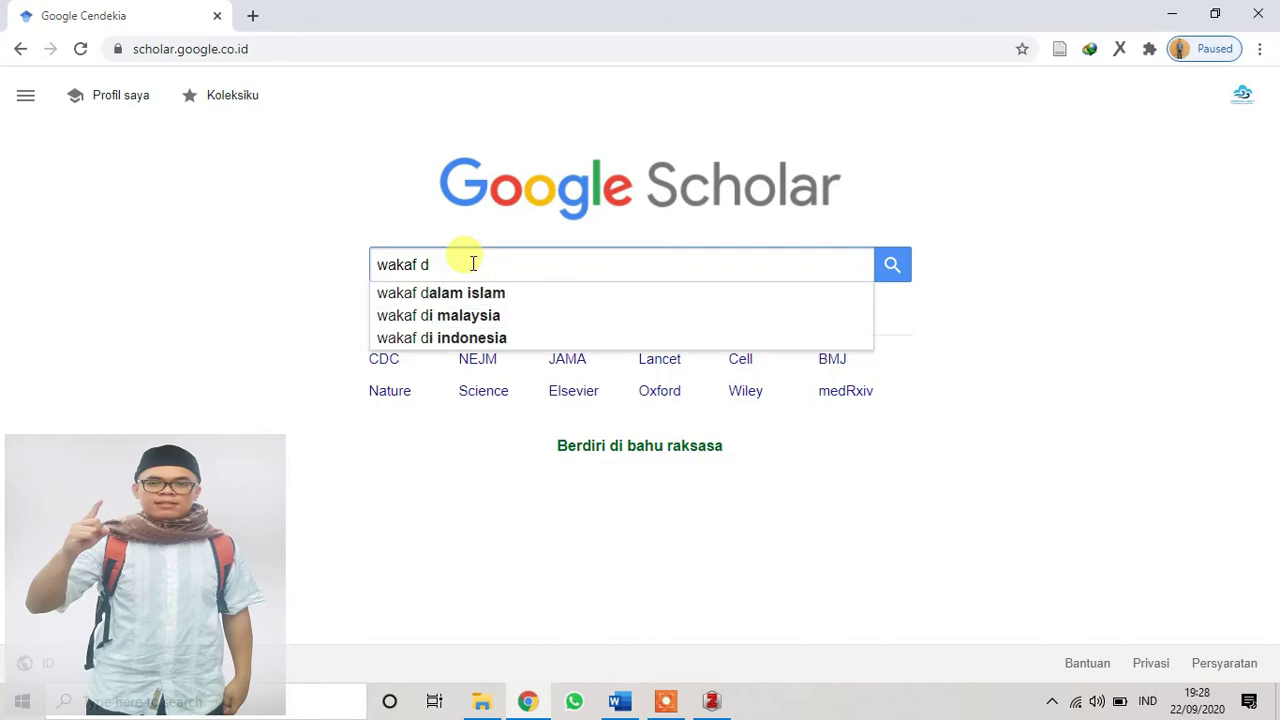
{"action": "type", "text": "produktif"}
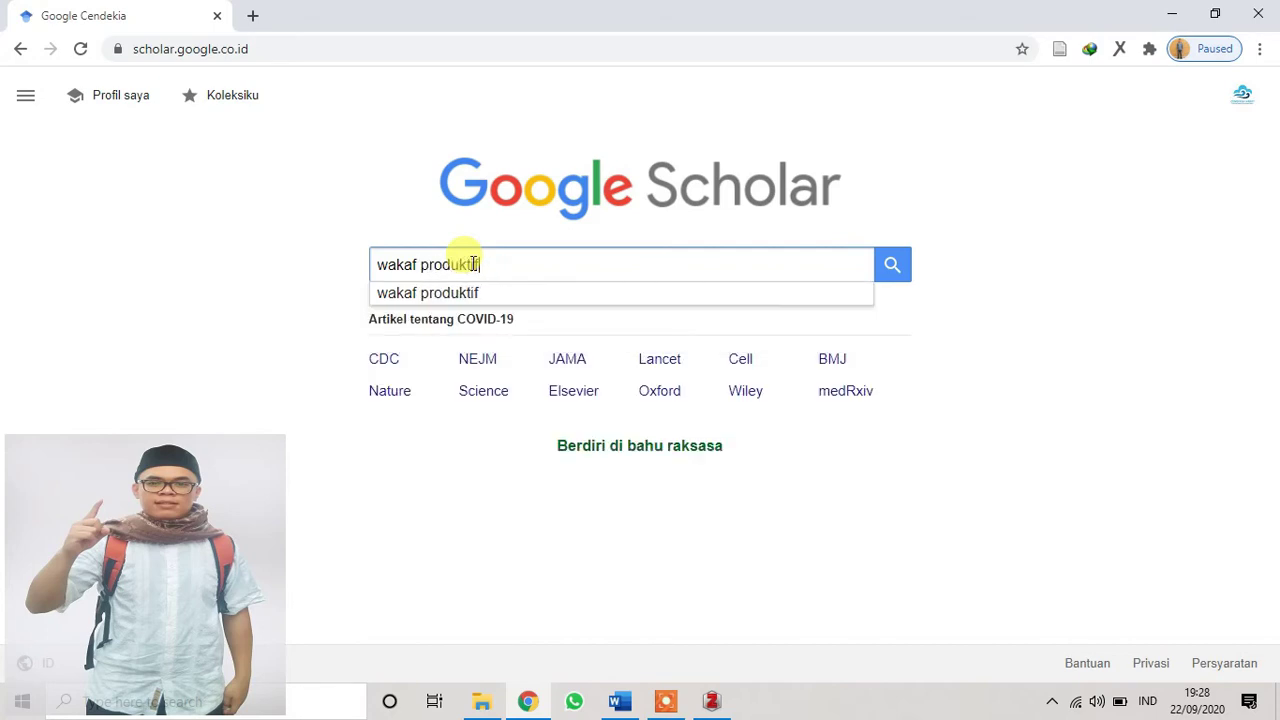
{"action": "key", "text": "Return"}
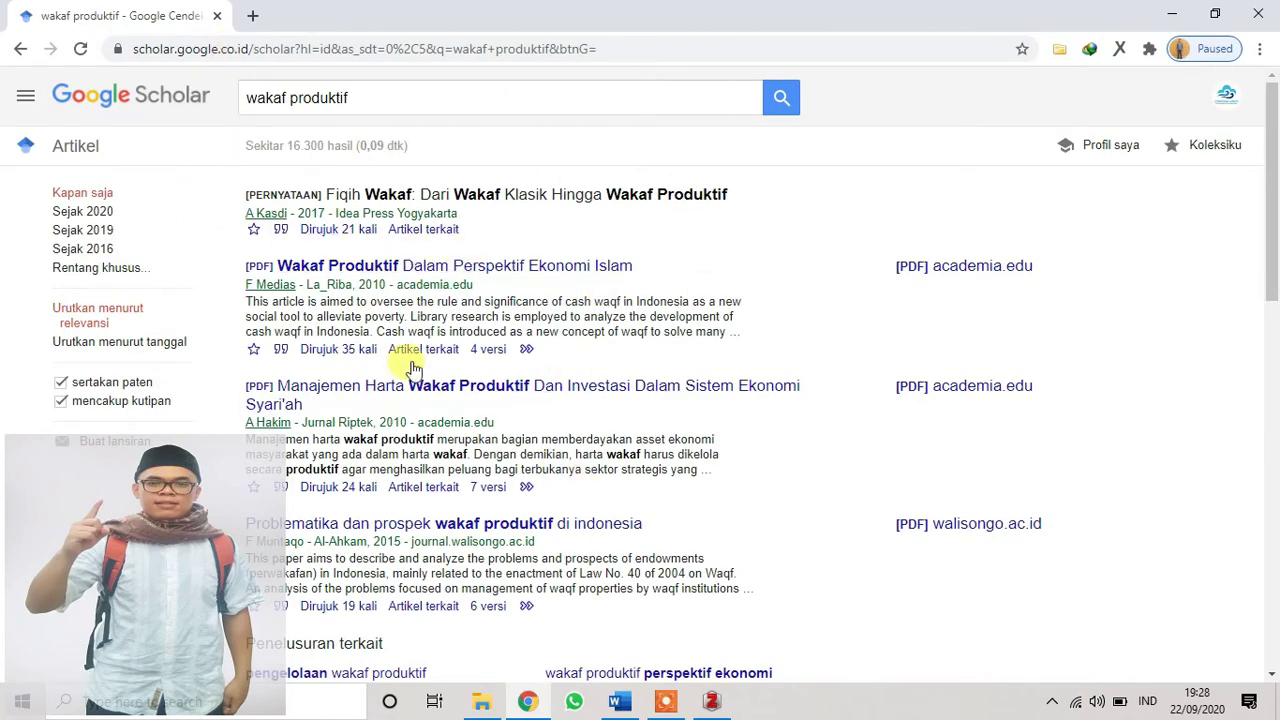
- Save all the listed "wakaf produktif" results to the Zotero library with the Zotero Connector
{"action": "left_click_drag", "start_coordinate": [1272, 203], "coordinate": [1257, 160]}
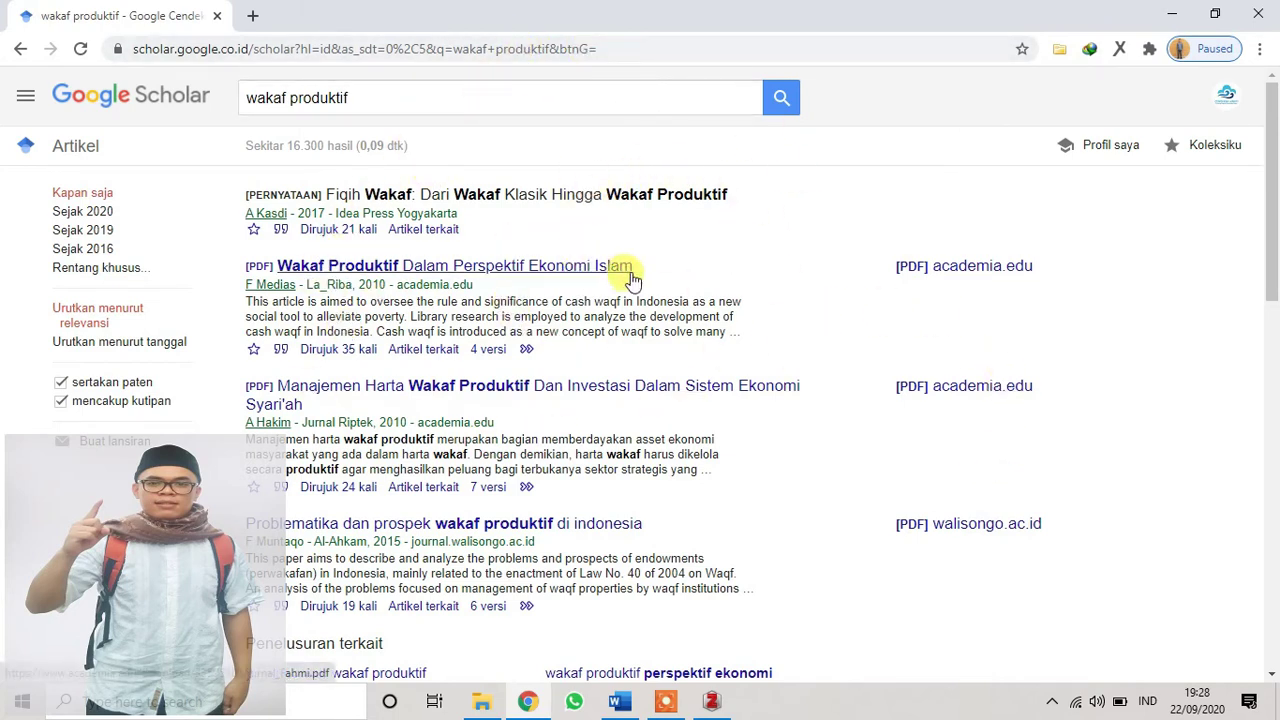
{"action": "left_click", "coordinate": [1060, 55]}
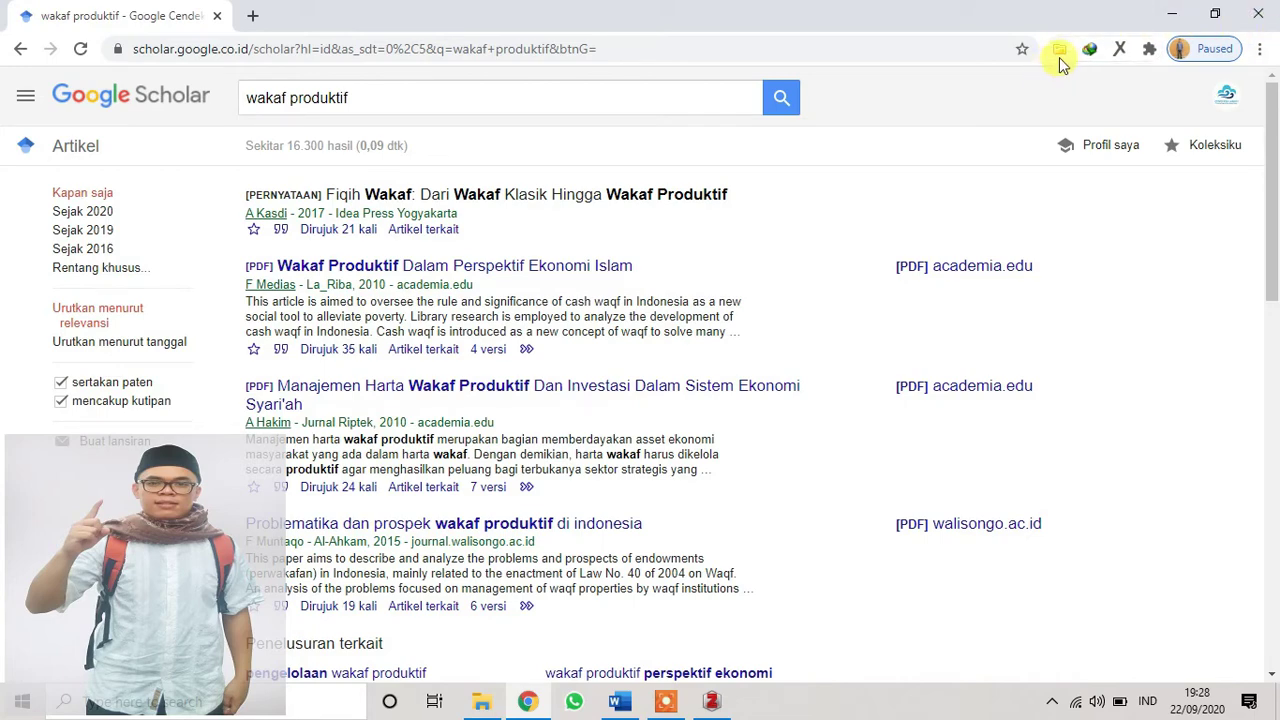
{"action": "left_click", "coordinate": [1060, 55]}
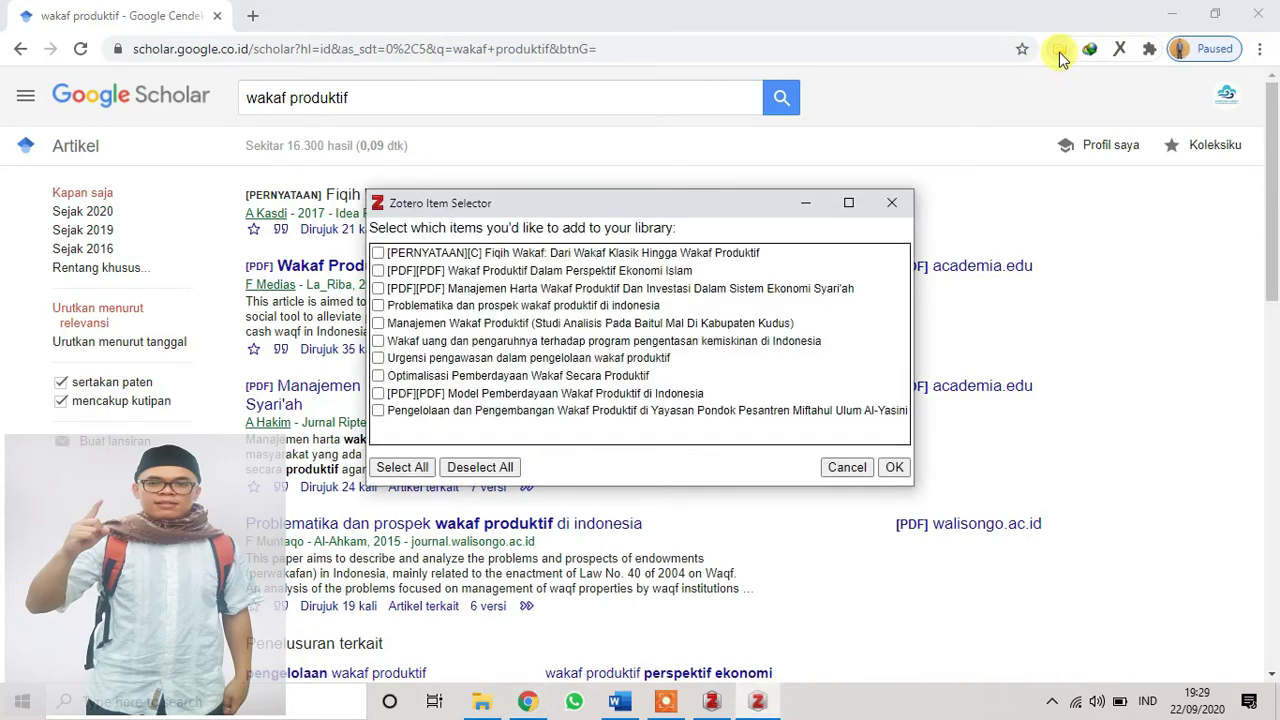
{"action": "left_click", "coordinate": [423, 467]}
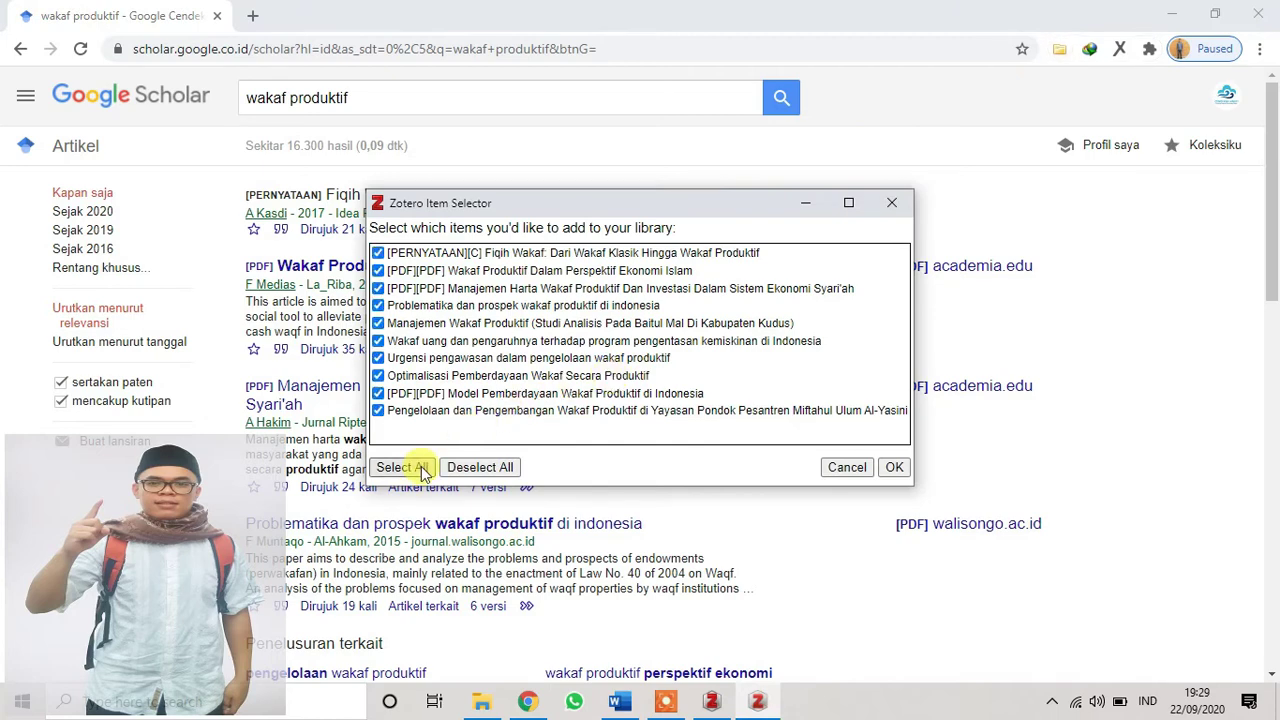
{"action": "left_click", "coordinate": [891, 468]}
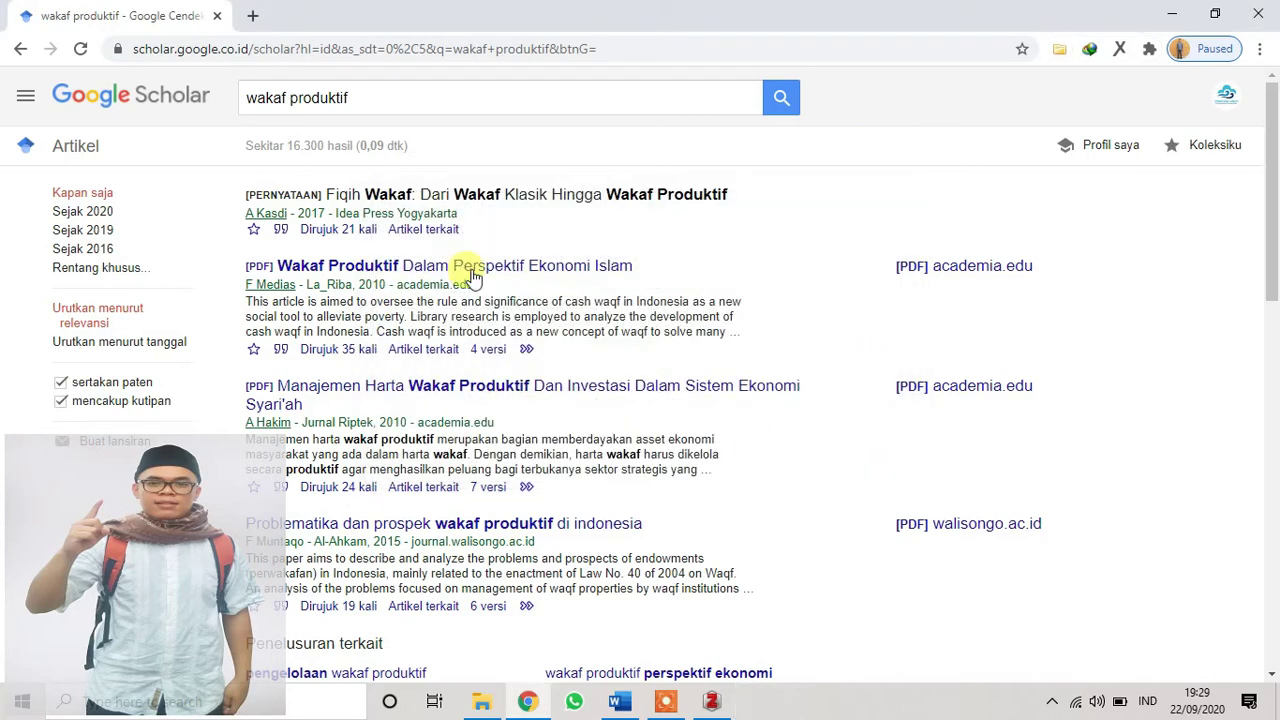
- Search Google Scholar for "zakat produktif" and save all the listed results to the Zotero library
{"action": "left_click_drag", "start_coordinate": [397, 91], "coordinate": [145, 88]}
{"action": "type", "text": "zakat"}
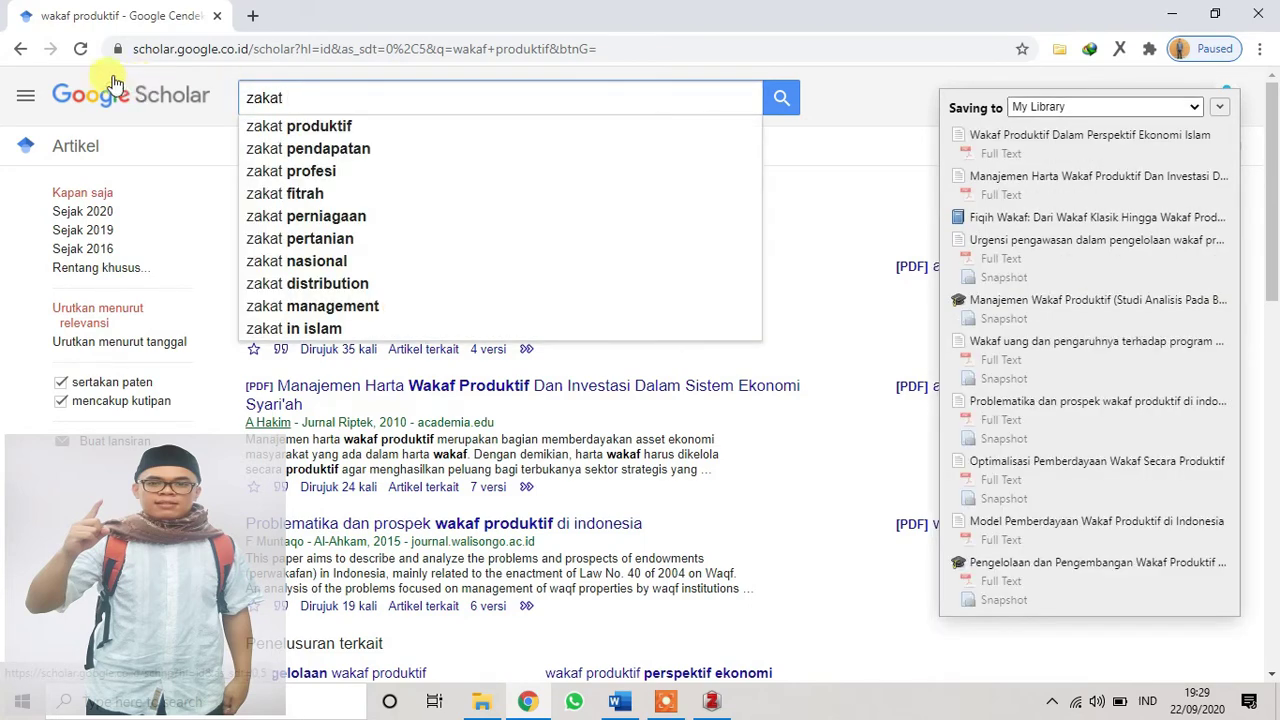
{"action": "left_click", "coordinate": [336, 126]}
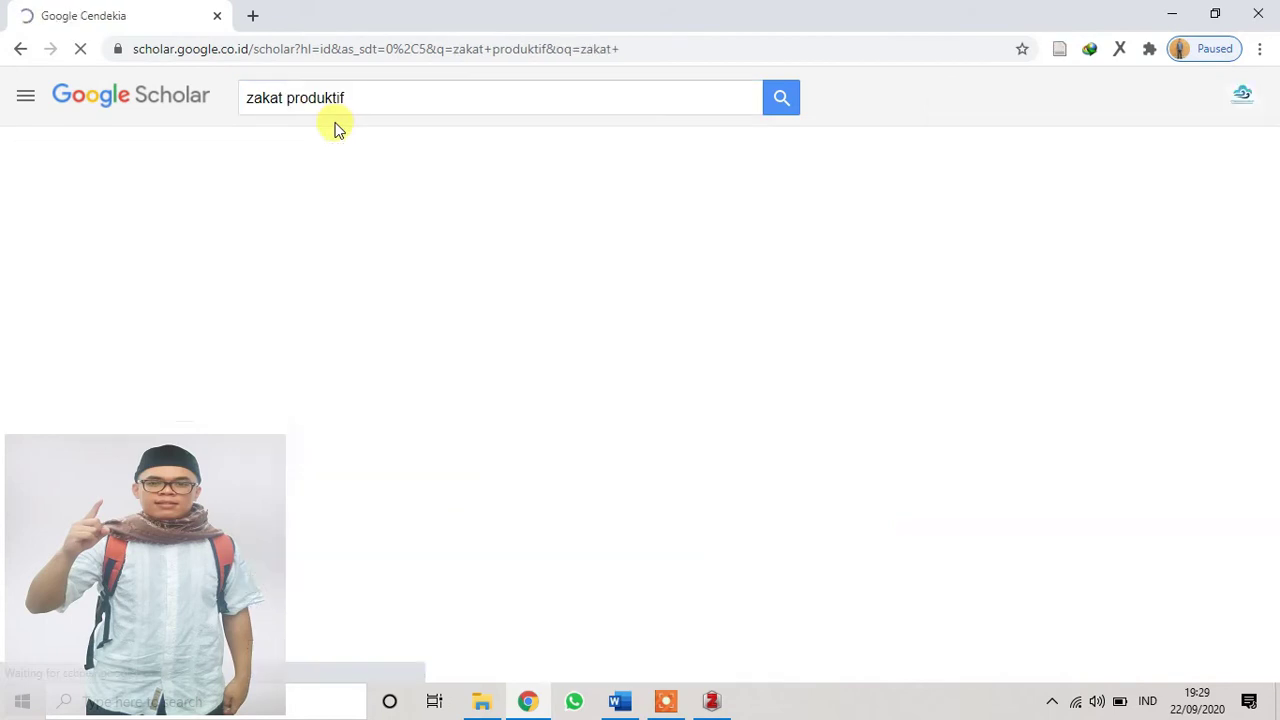
{"action": "left_click", "coordinate": [1062, 50]}
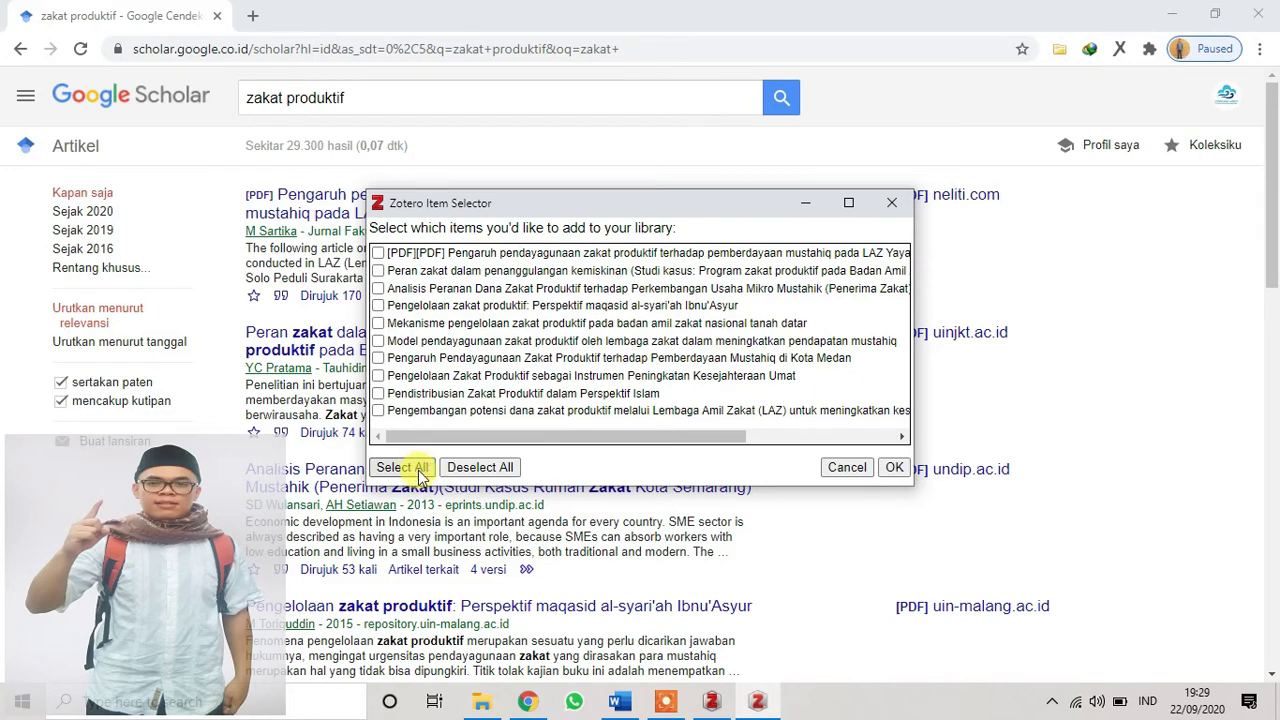
{"action": "left_click", "coordinate": [418, 474]}
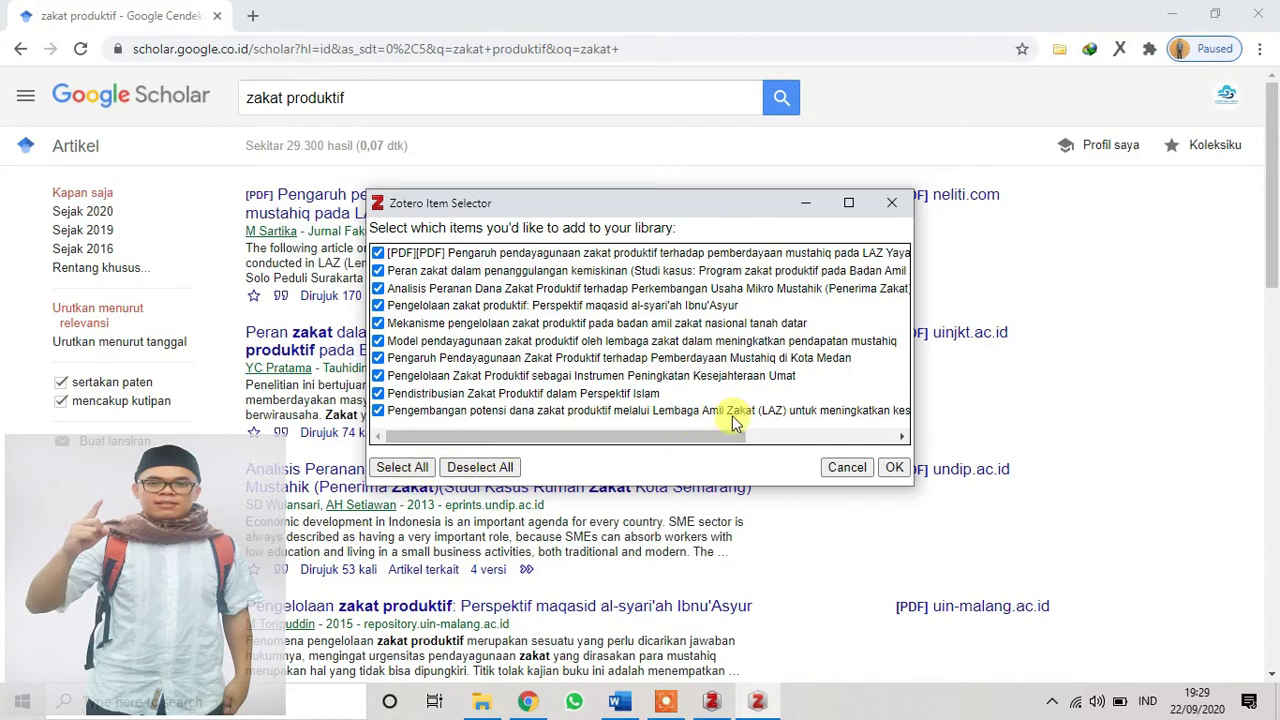
{"action": "left_click", "coordinate": [895, 468]}
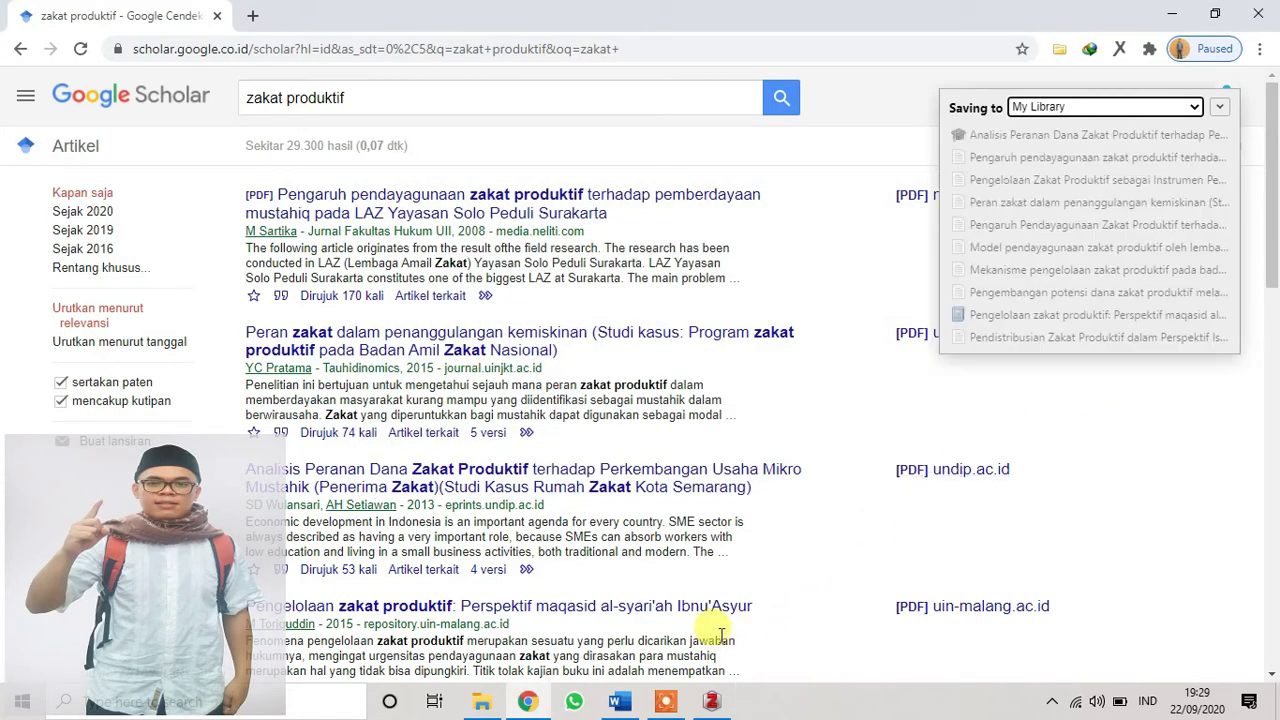
- Switch to Zotero, look through the whole item list of My Library, and return to the Google Scholar results
{"action": "mouse_move", "coordinate": [723, 708]}
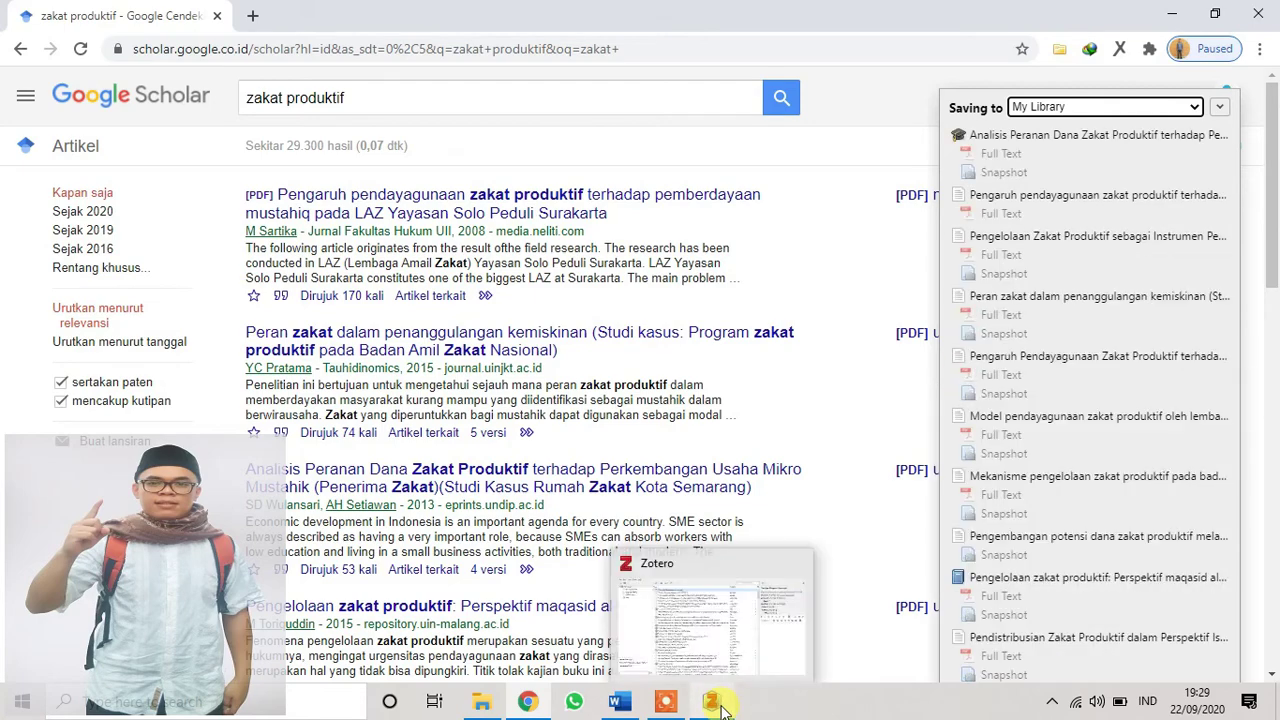
{"action": "left_click", "coordinate": [723, 708]}
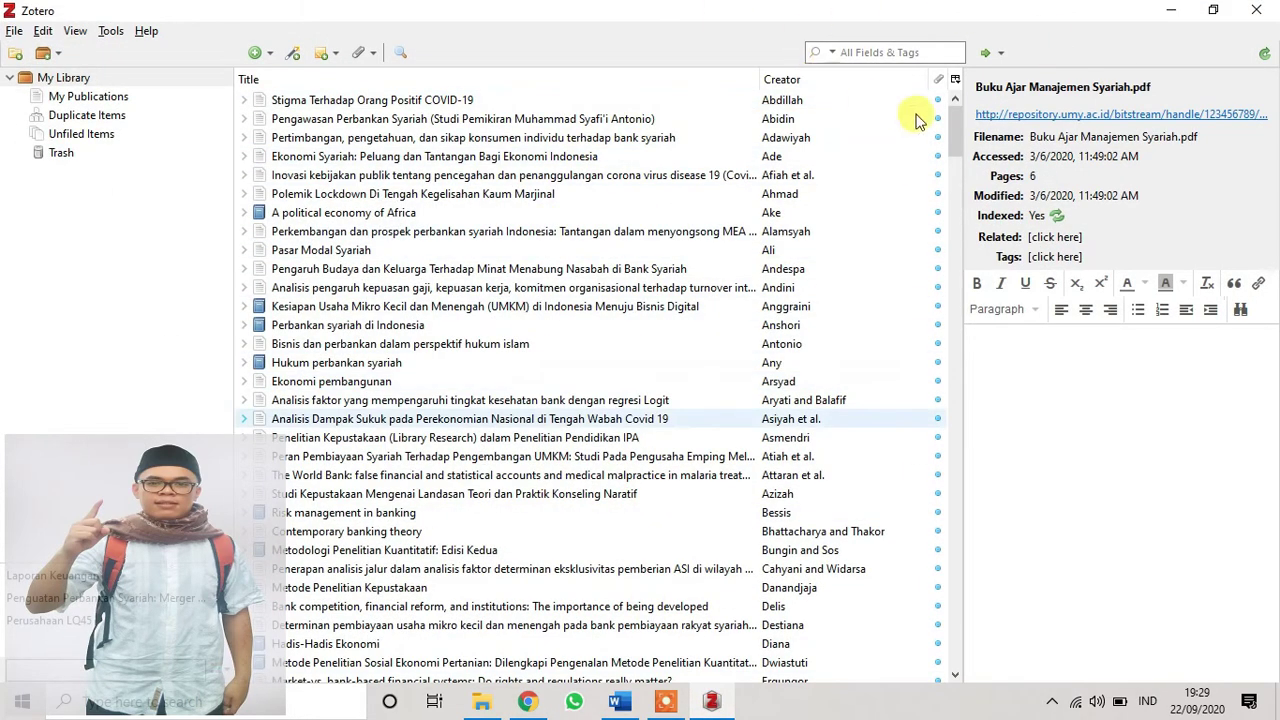
{"action": "left_click", "coordinate": [954, 287]}
{"action": "left_click_drag", "start_coordinate": [954, 287], "coordinate": [957, 680]}
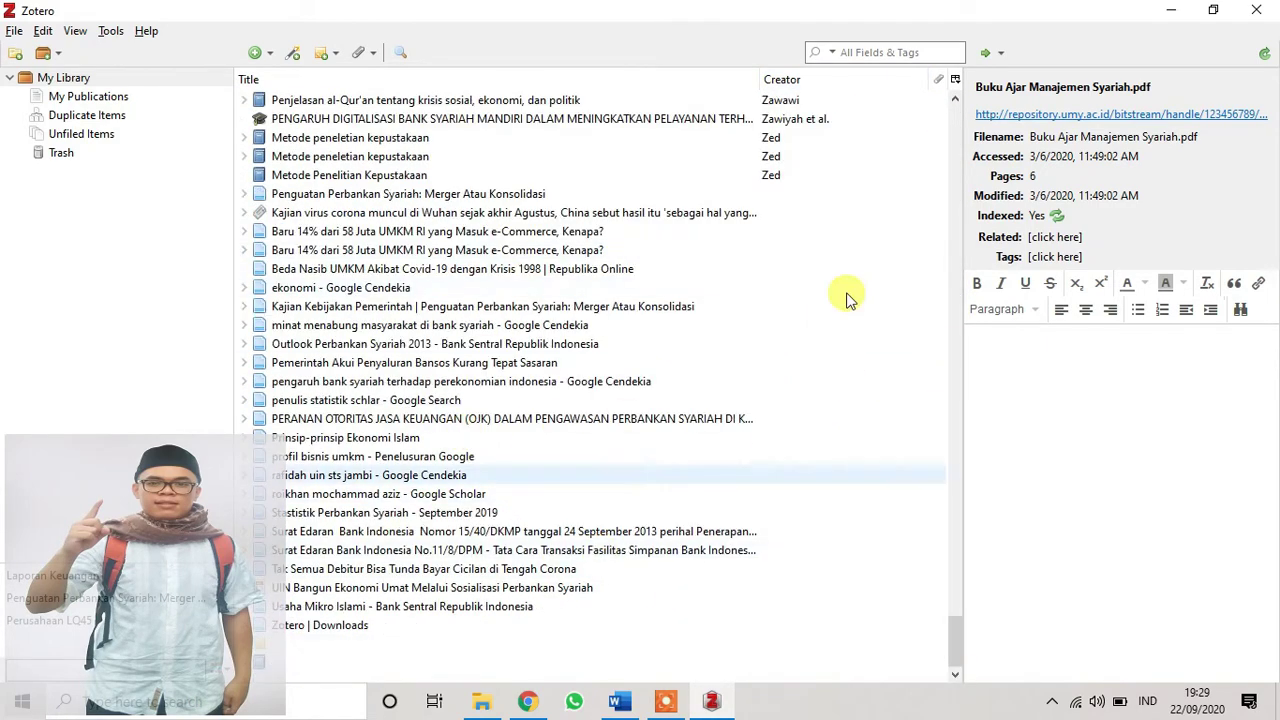
{"action": "left_click_drag", "start_coordinate": [957, 651], "coordinate": [957, 108]}
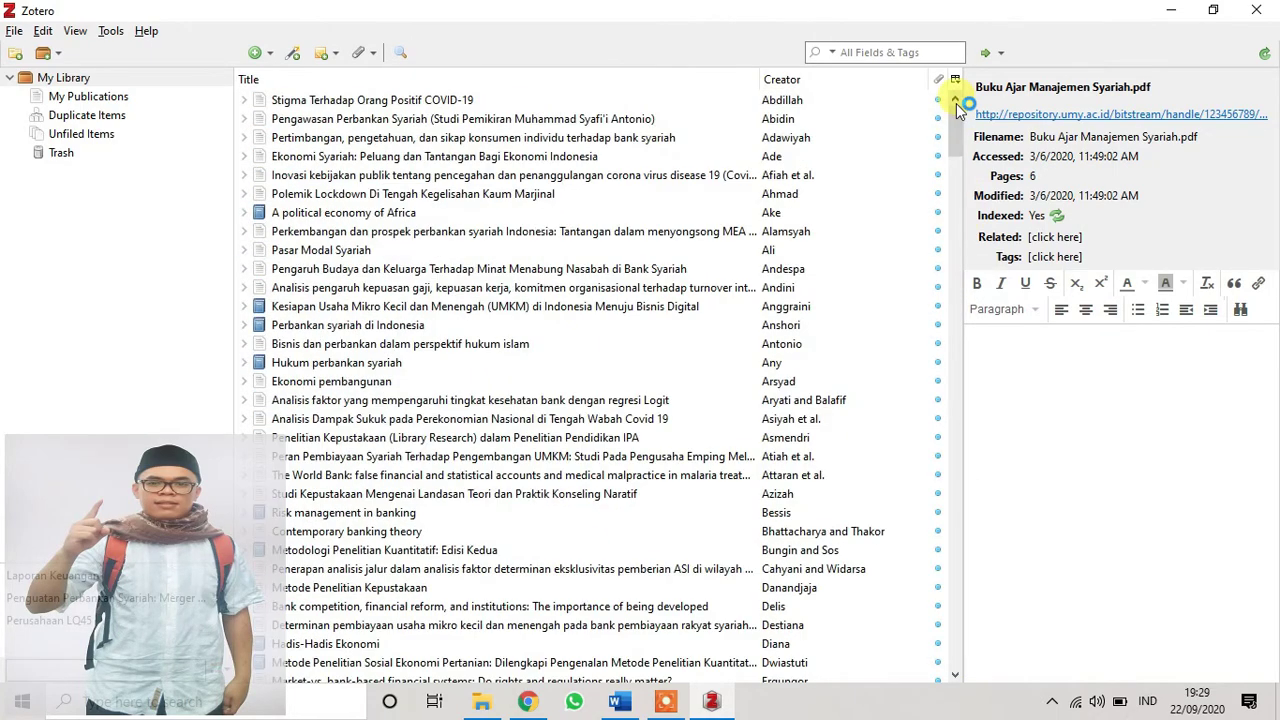
{"action": "left_click", "coordinate": [1170, 11]}
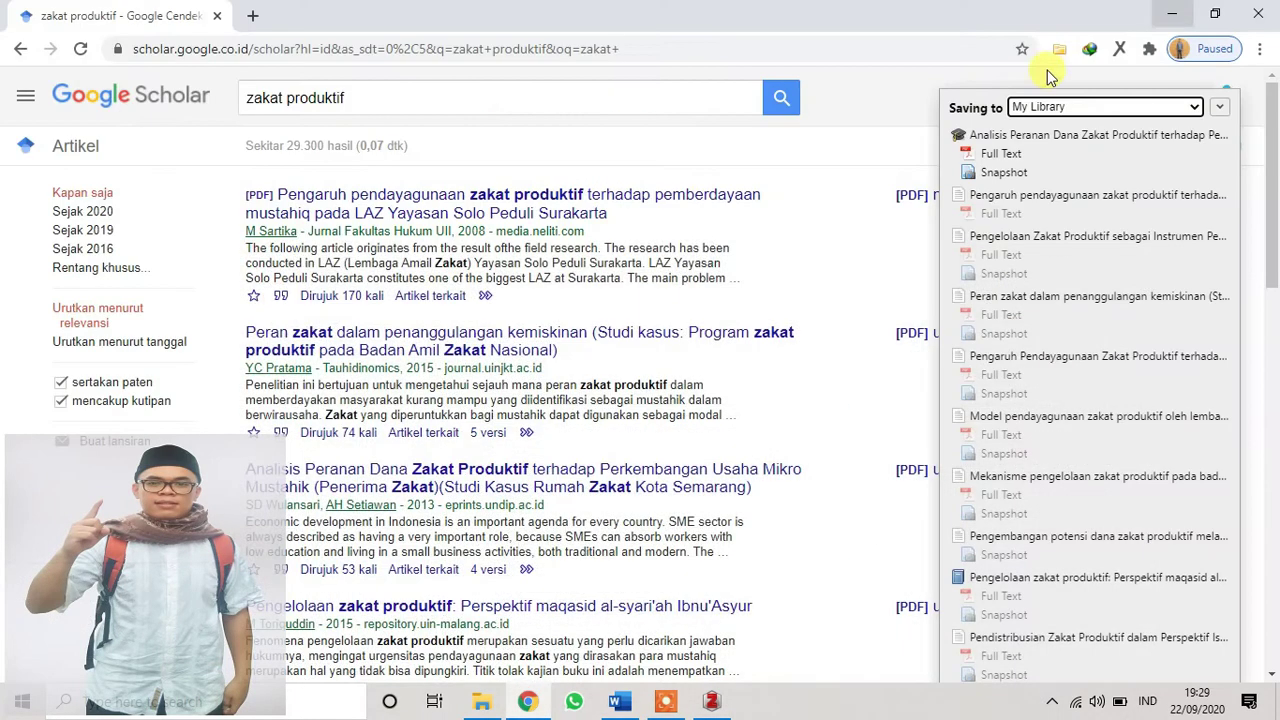
- Search Google Scholar for "statistik ekonomi"
{"action": "left_click_drag", "start_coordinate": [481, 104], "coordinate": [180, 90]}
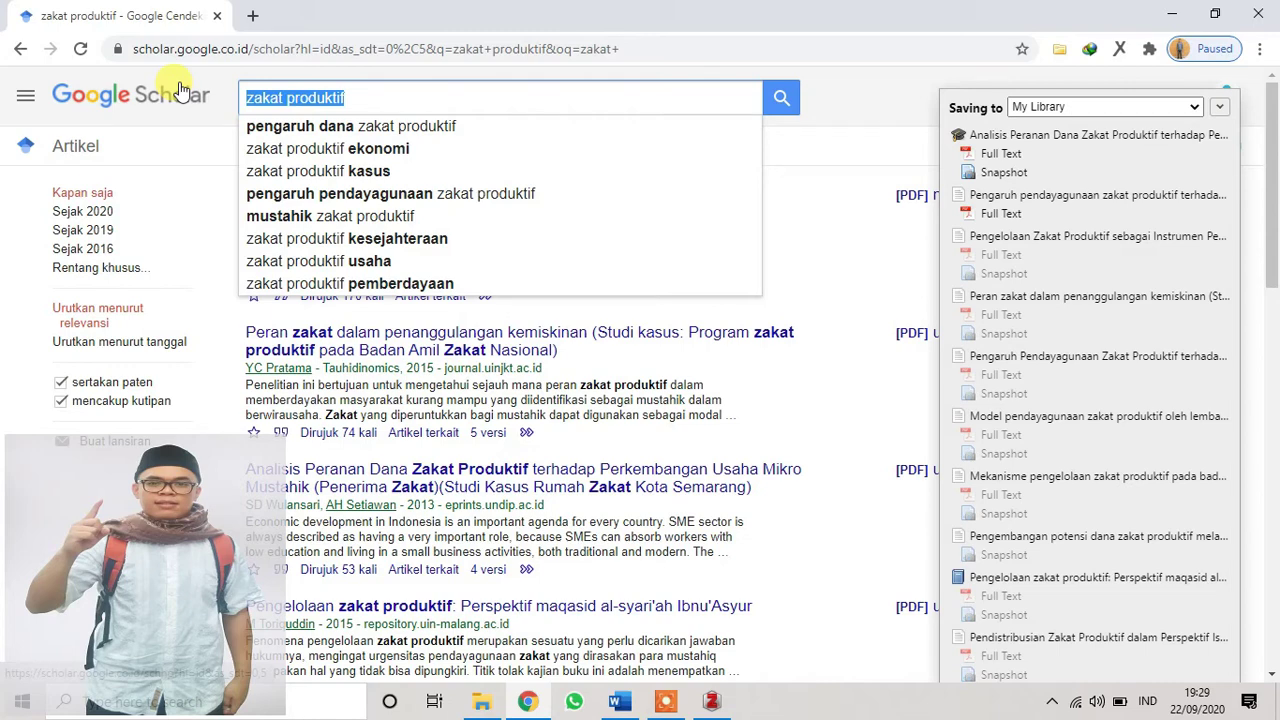
{"action": "type", "text": "statu"}
{"action": "key", "text": "BackSpace"}
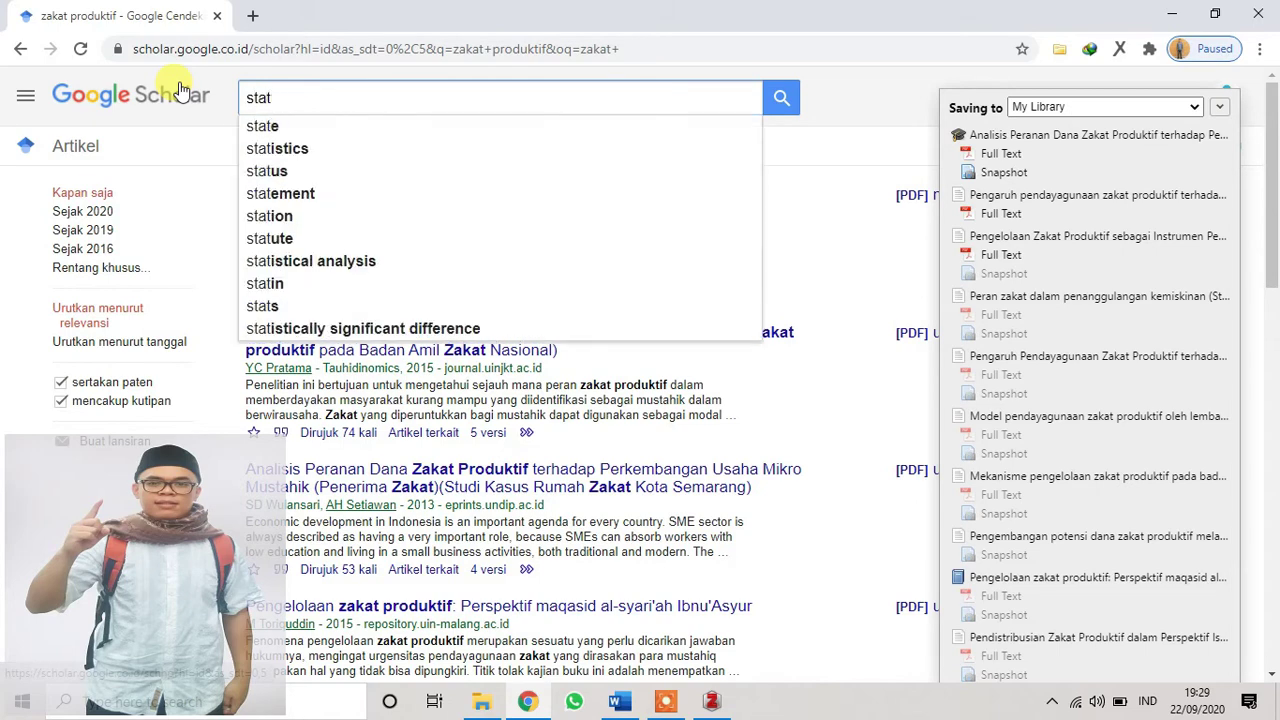
{"action": "type", "text": "istik ekonomi"}
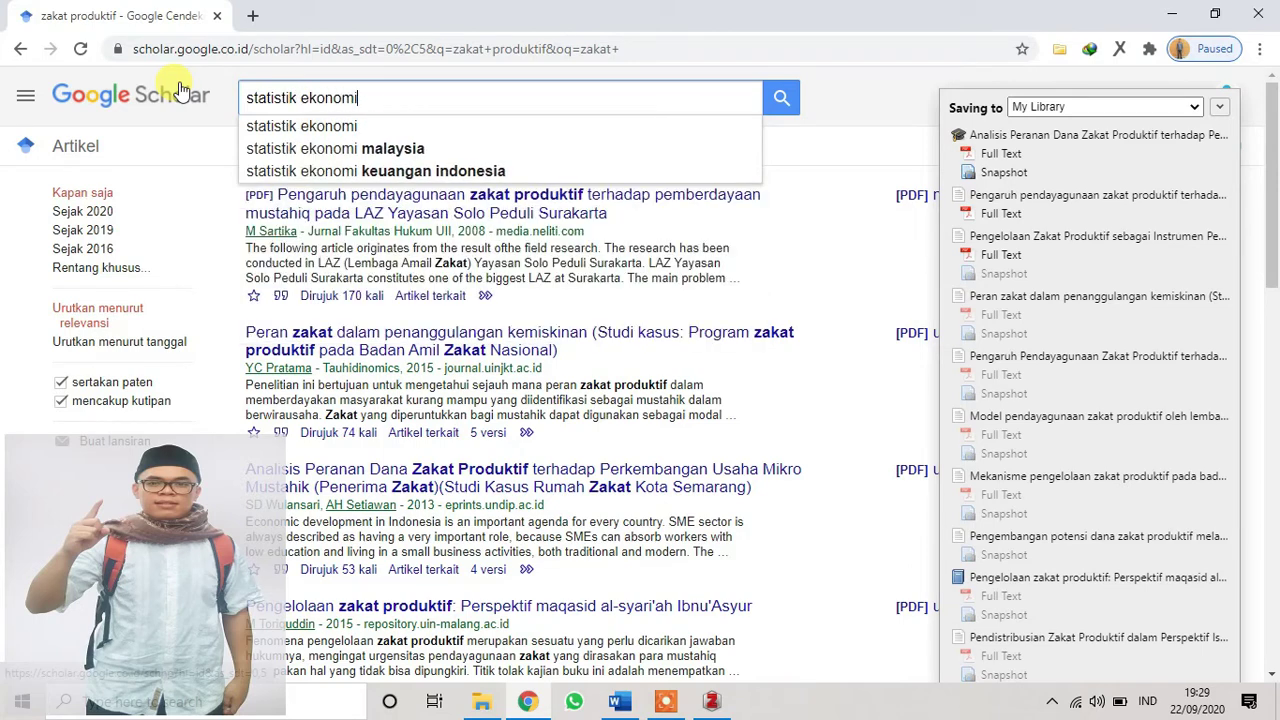
{"action": "key", "text": "Return"}
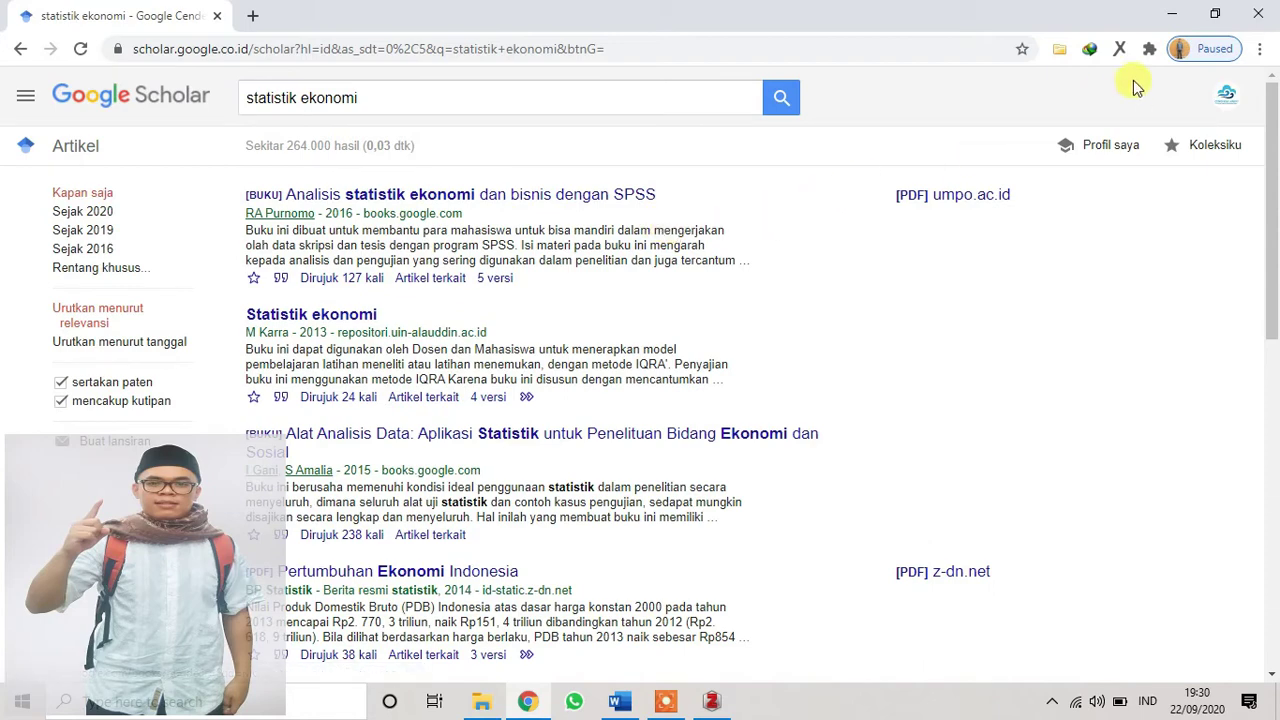
- Select all the "statistik ekonomi" results in the Zotero Item Selector and add them to the library
{"action": "left_click", "coordinate": [1064, 58]}
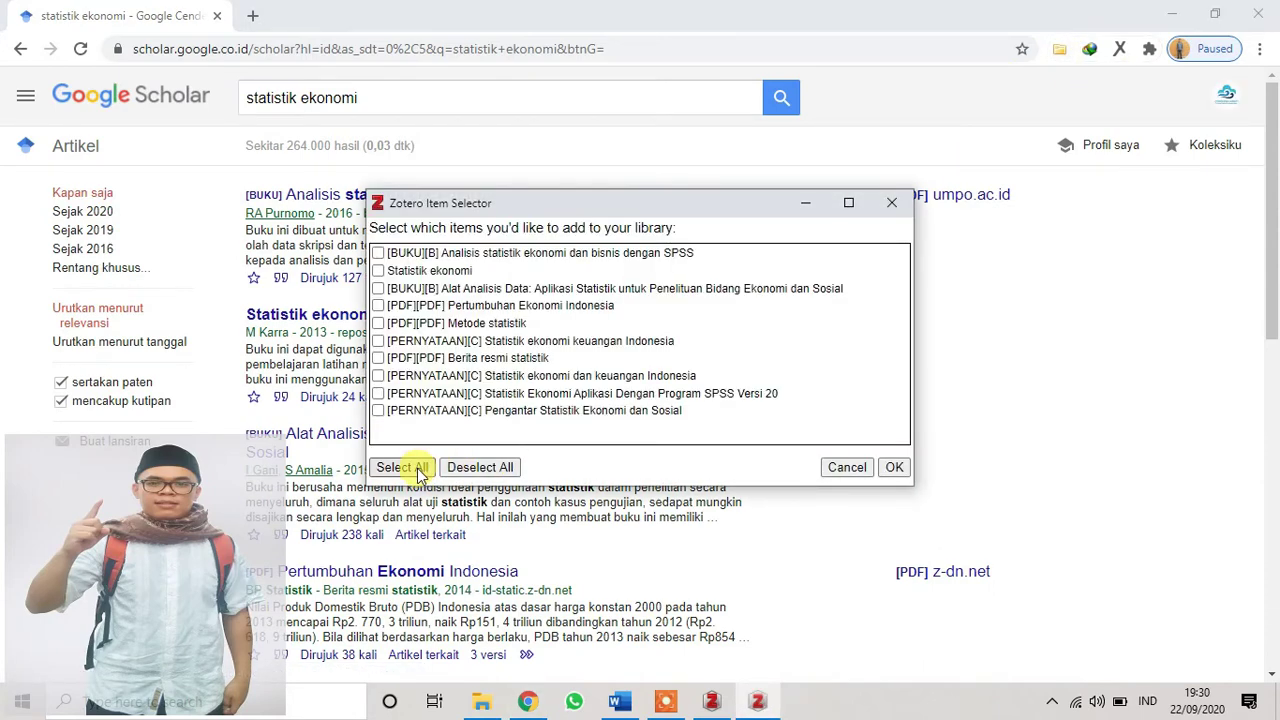
{"action": "left_click", "coordinate": [418, 470]}
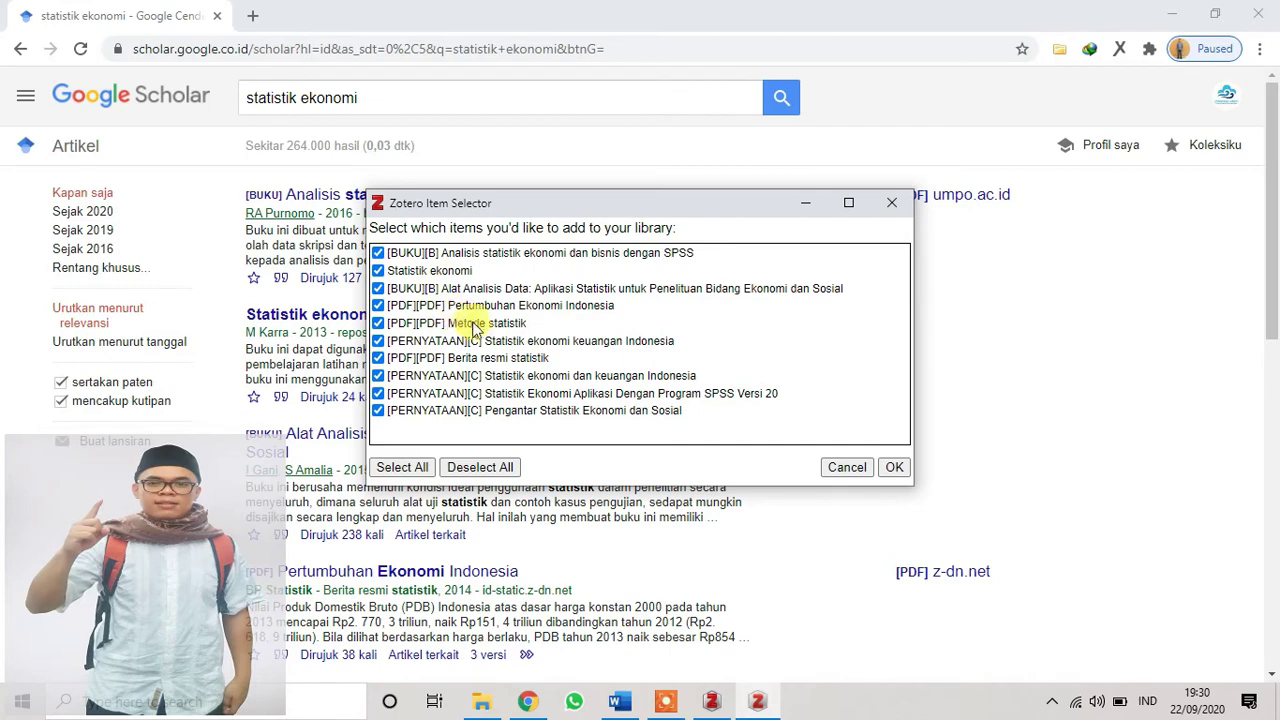
{"action": "left_click", "coordinate": [894, 467]}
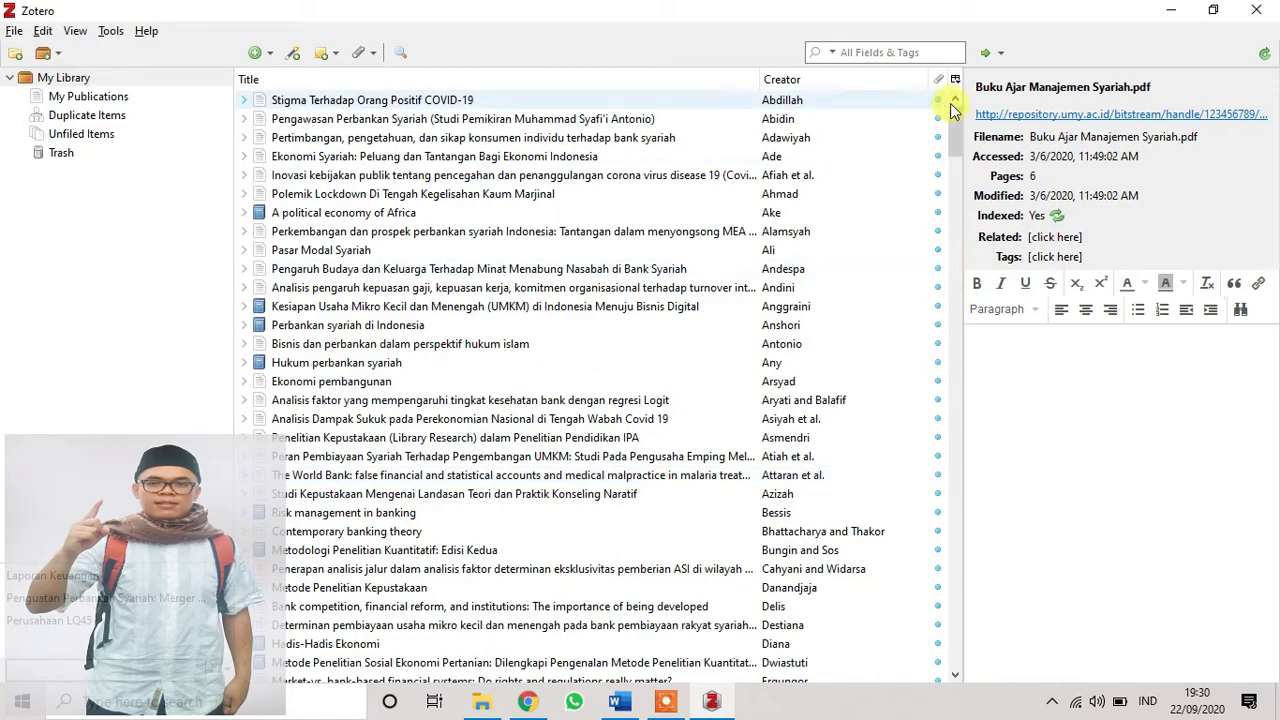
- Scroll through the My Library item list in Zotero and return to the Google Scholar results in Chrome
{"action": "left_click_drag", "start_coordinate": [956, 118], "coordinate": [950, 700]}
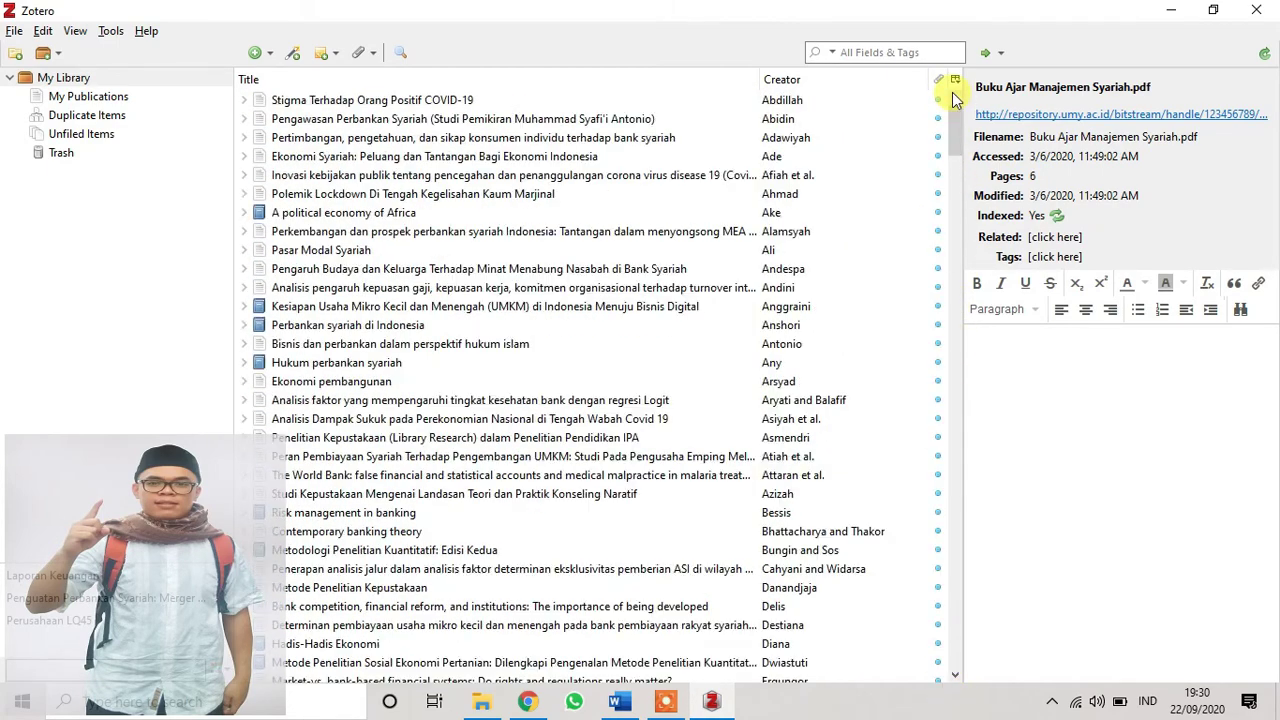
{"action": "left_click", "coordinate": [1168, 11]}
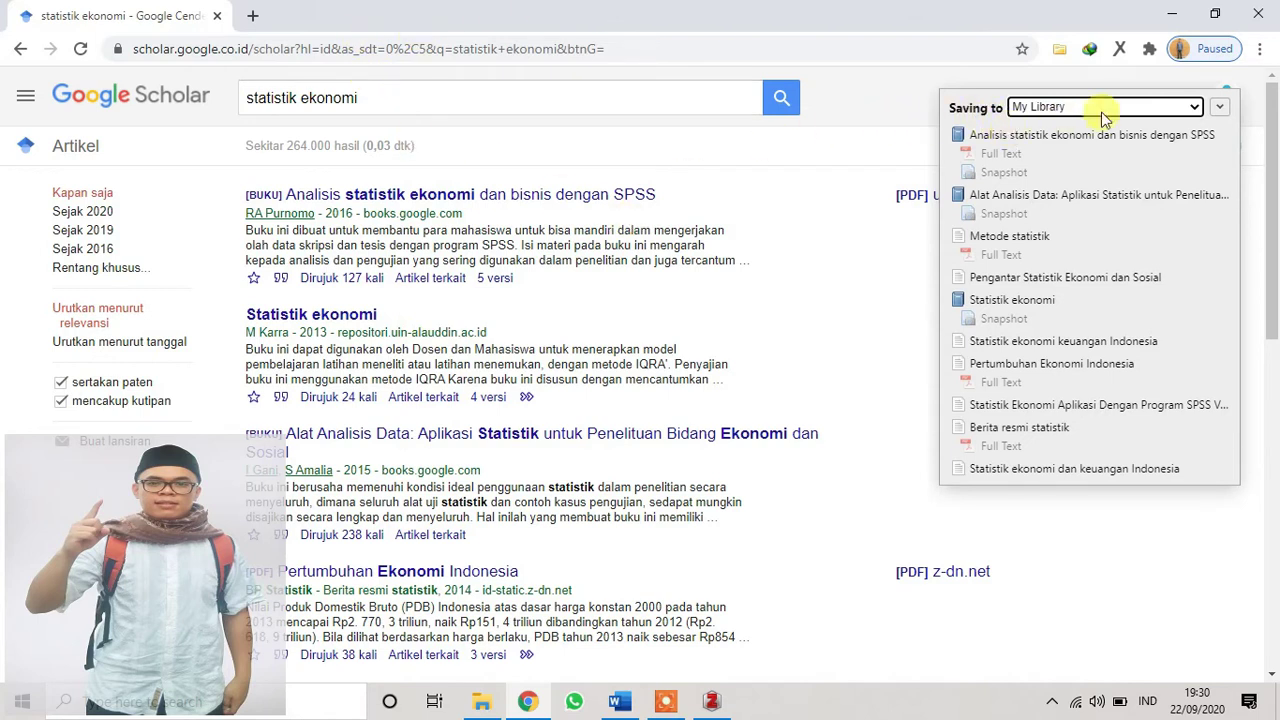
{"action": "mouse_move", "coordinate": [722, 707]}
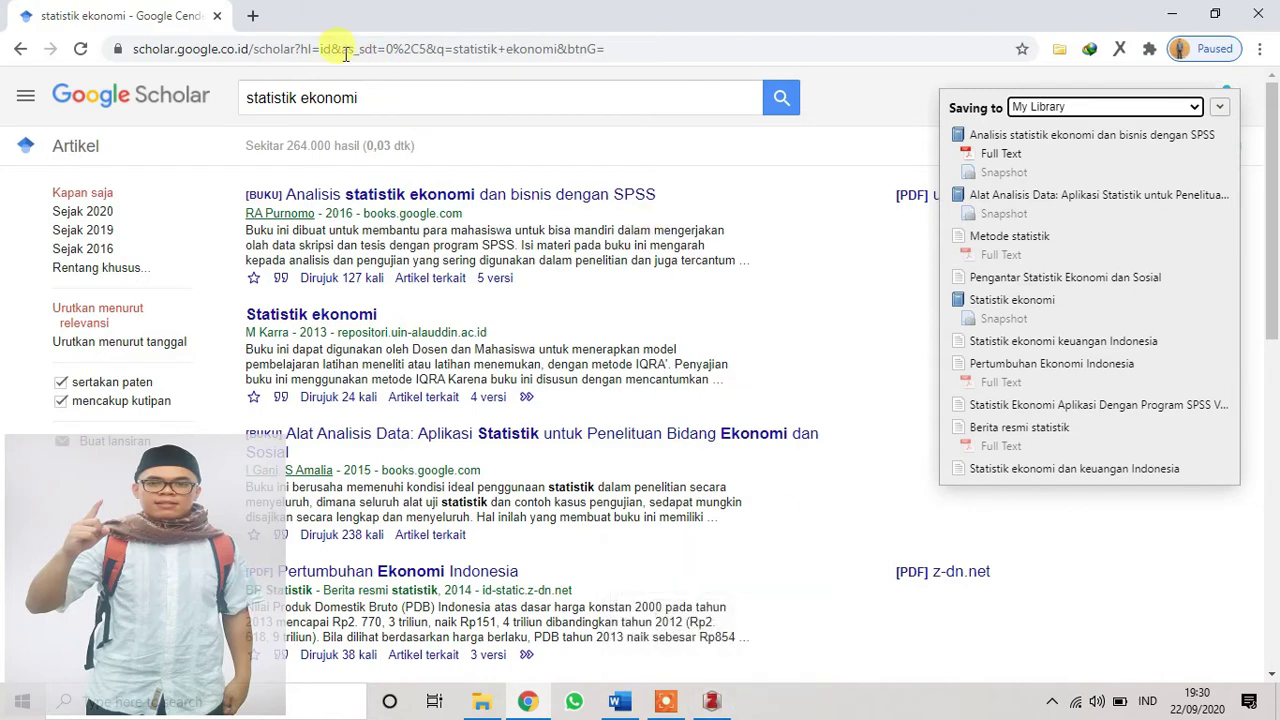
- Open the zotero.org website in a new Chrome tab
{"action": "left_click", "coordinate": [252, 16]}
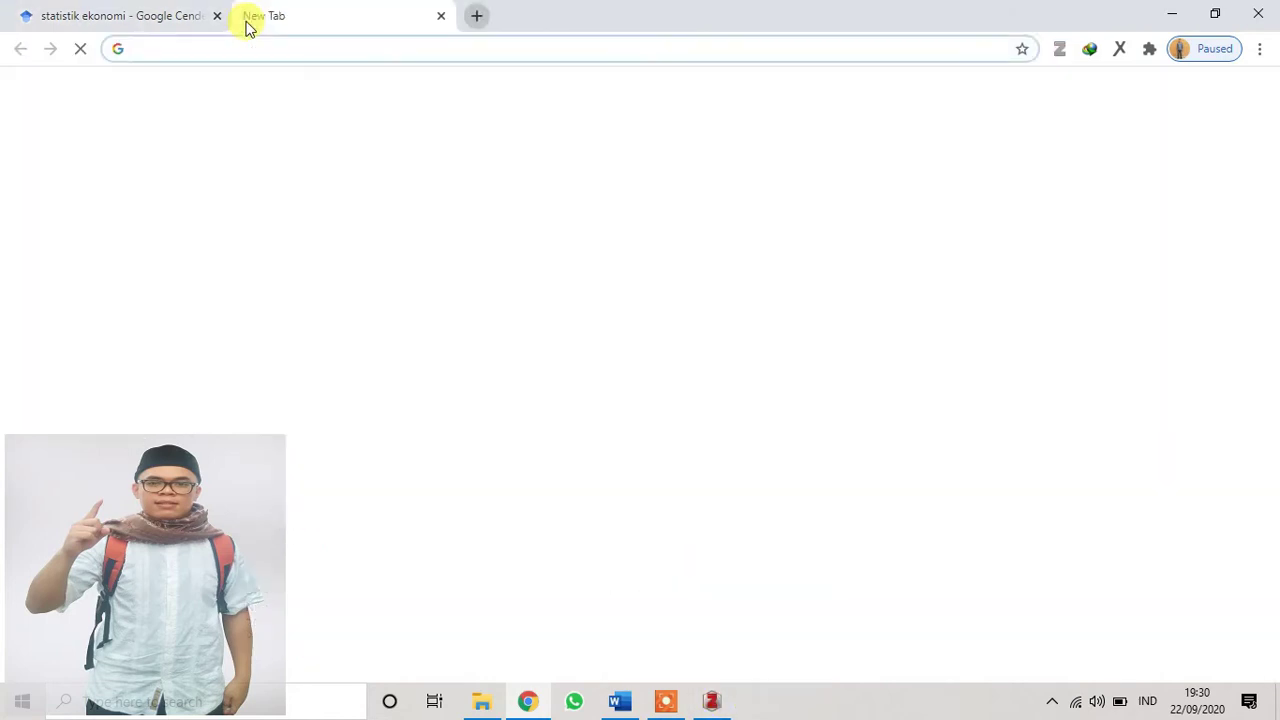
{"action": "type", "text": "zoter"}
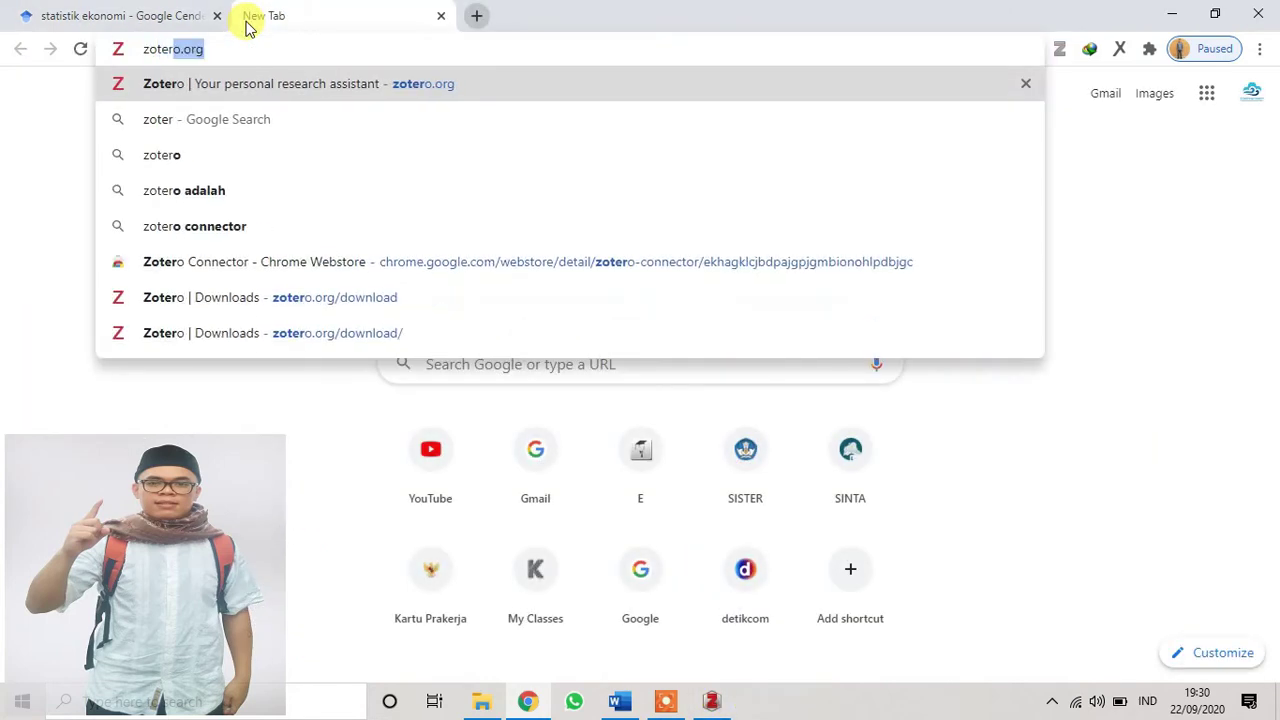
{"action": "type", "text": "o.org"}
{"action": "key", "text": "Return"}
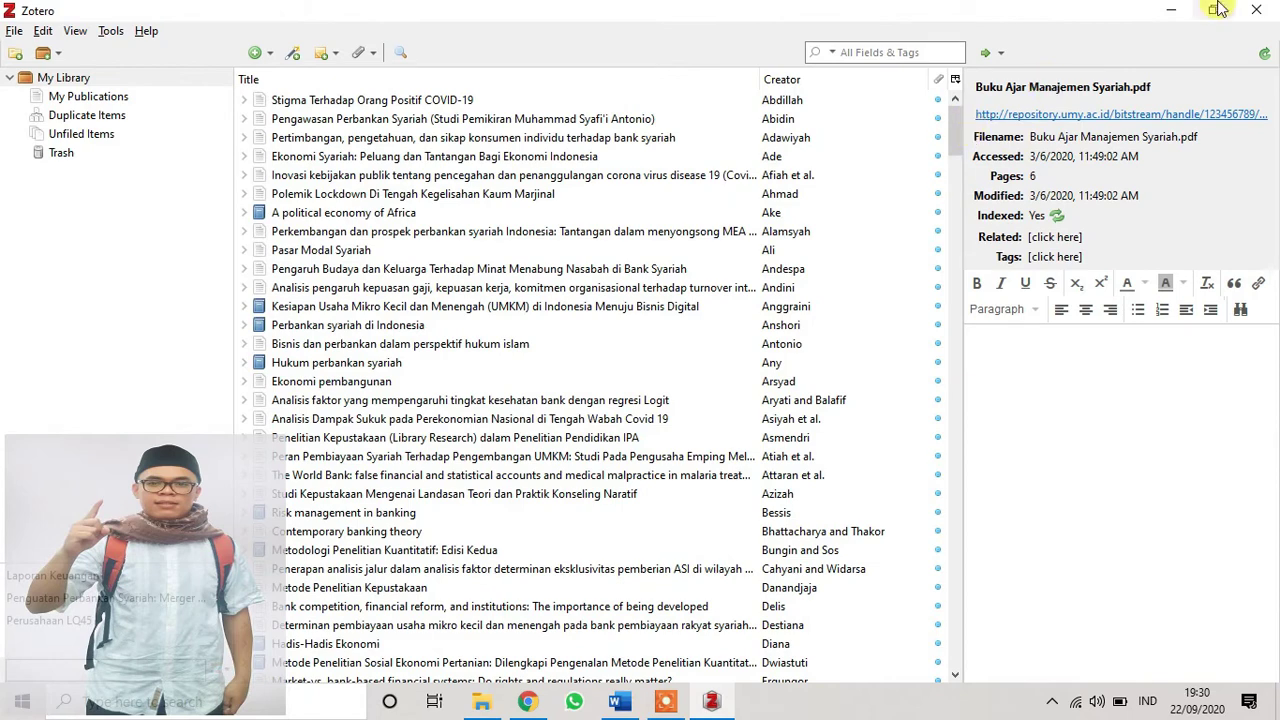
{"action": "left_click", "coordinate": [1171, 9]}
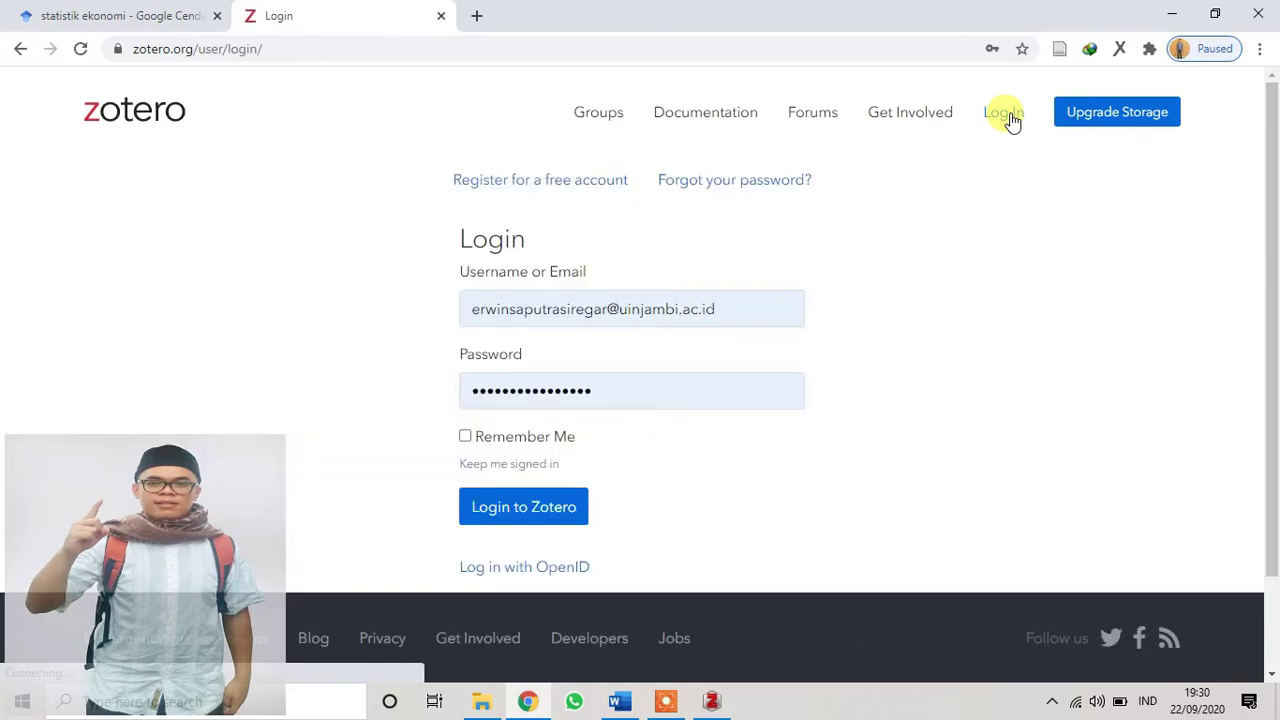
- Log in to the Zotero website with the saved account credentials to open the web library
{"action": "left_click_drag", "start_coordinate": [1271, 157], "coordinate": [1271, 257]}
{"action": "key", "text": "alt+Tab"}
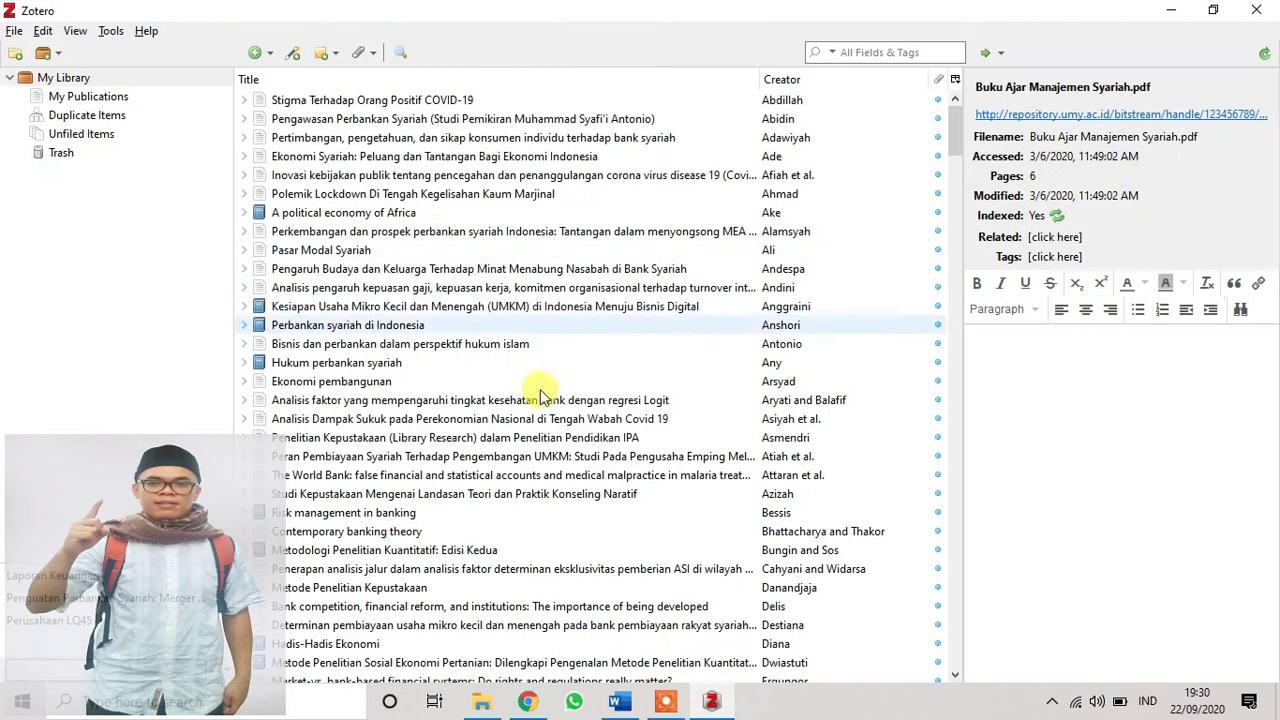
{"action": "left_click", "coordinate": [1172, 10]}
{"action": "left_click", "coordinate": [537, 479]}
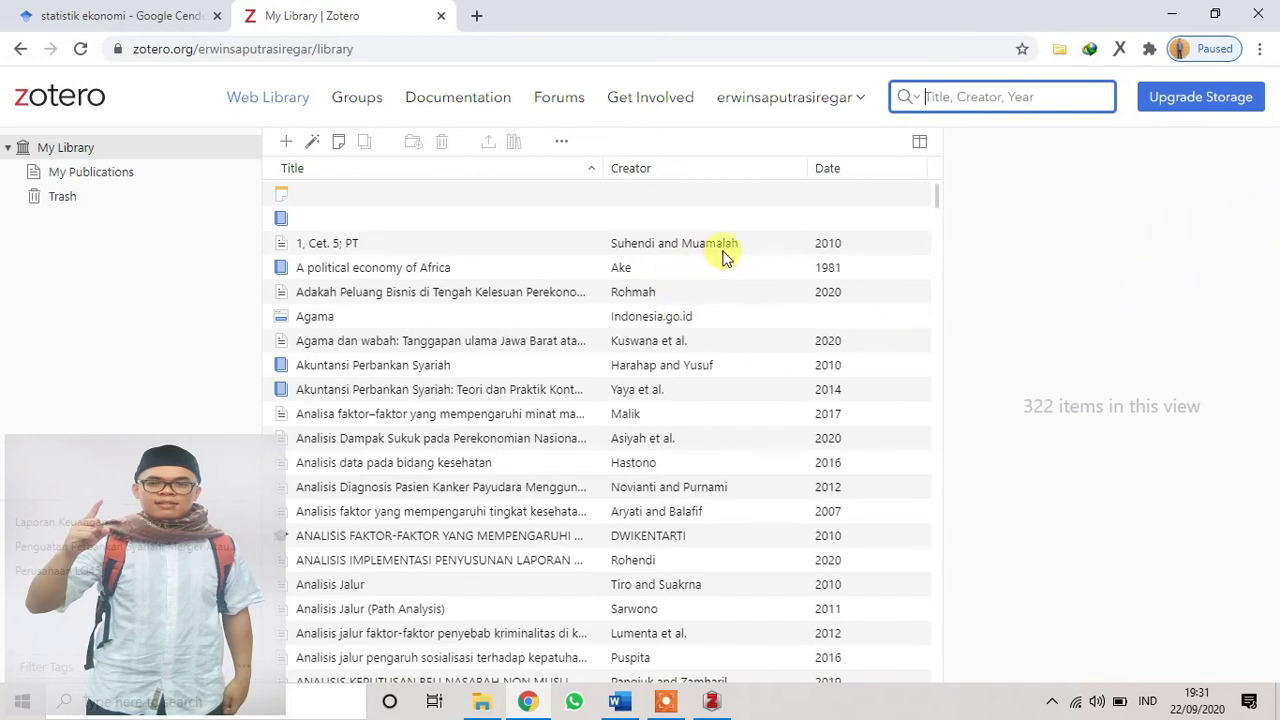
- Log out of the Zotero website and open the registration page for a free account
{"action": "left_click", "coordinate": [858, 100]}
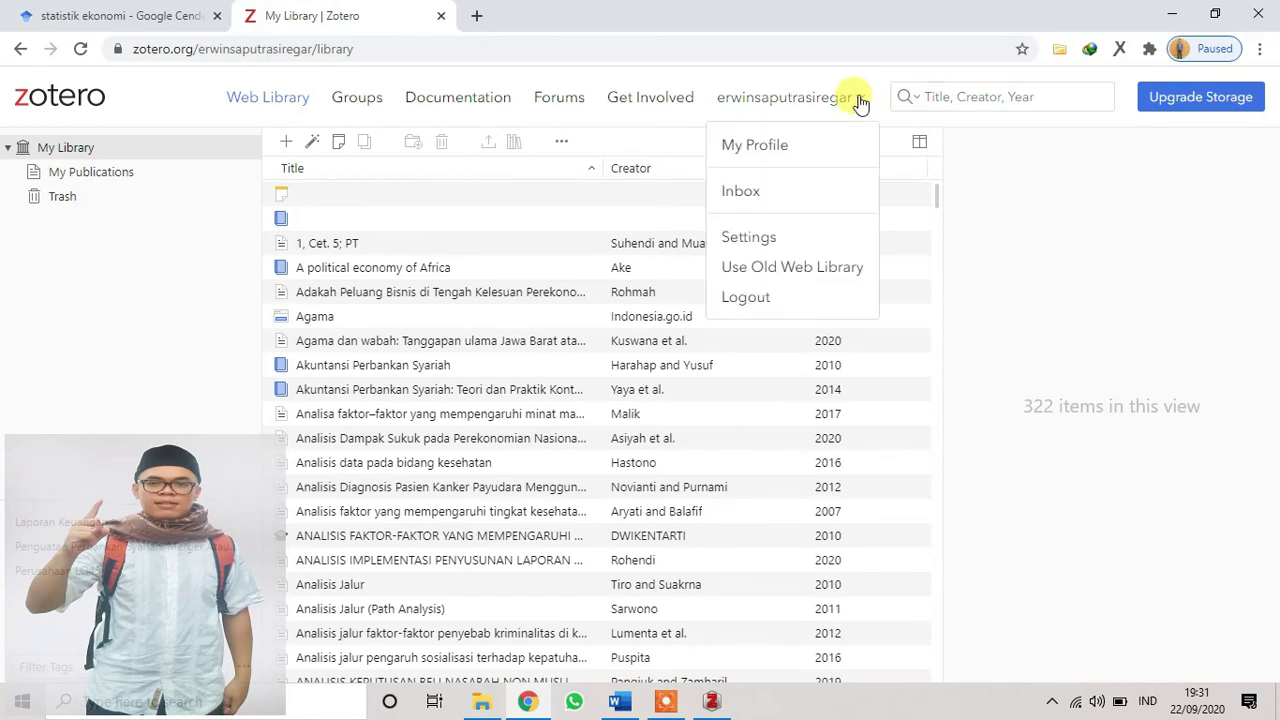
{"action": "left_click", "coordinate": [764, 300]}
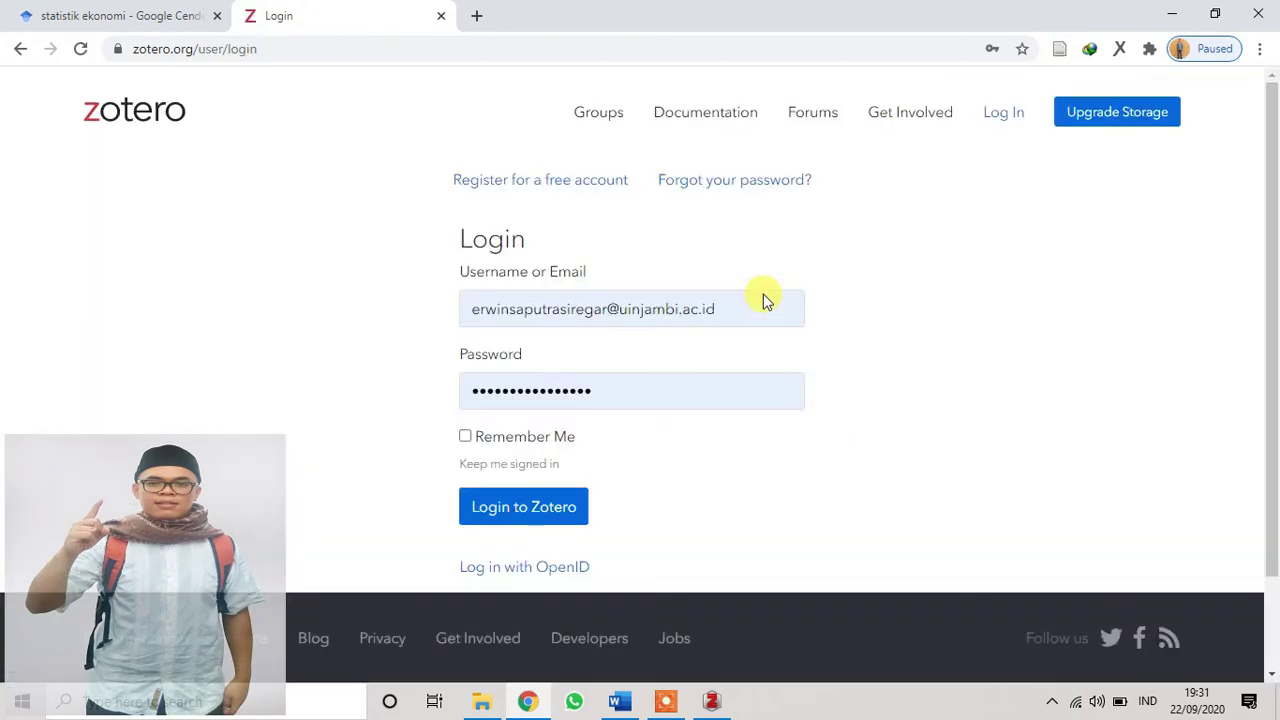
{"action": "left_click", "coordinate": [527, 190]}
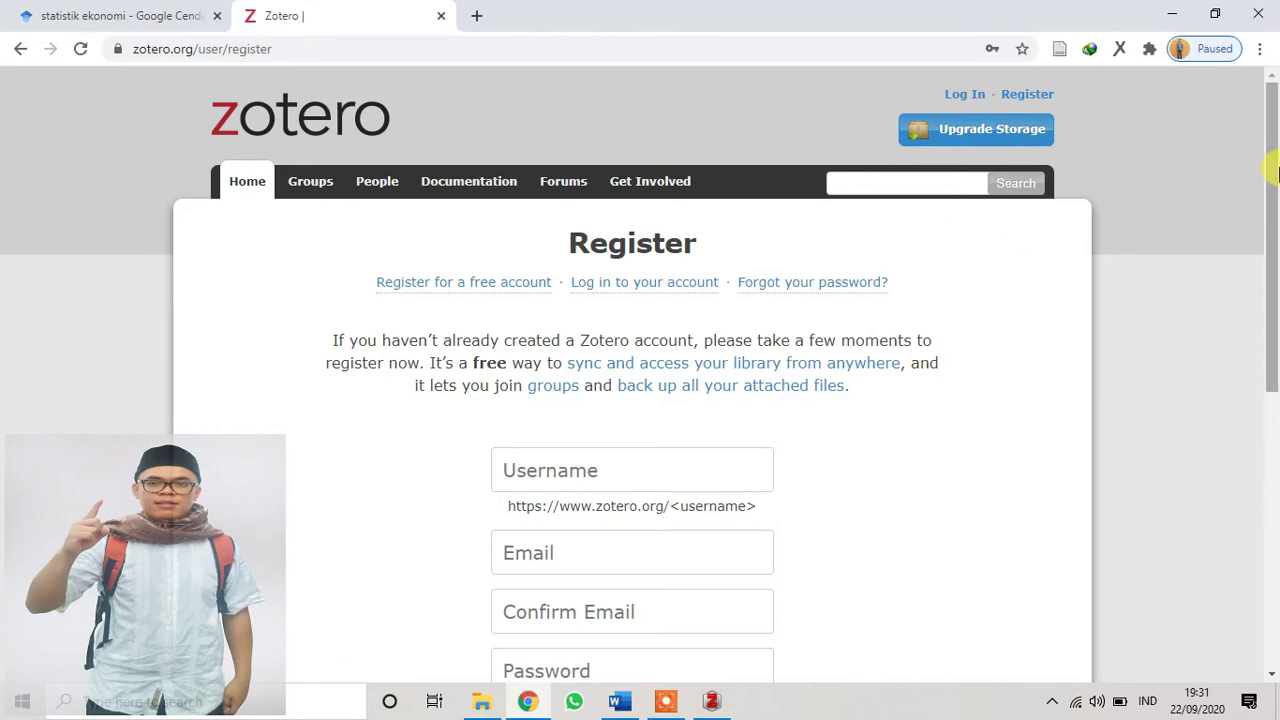
- Review the fields of the account registration form and close the Zotero website tab
{"action": "left_click_drag", "start_coordinate": [1275, 197], "coordinate": [1271, 286]}
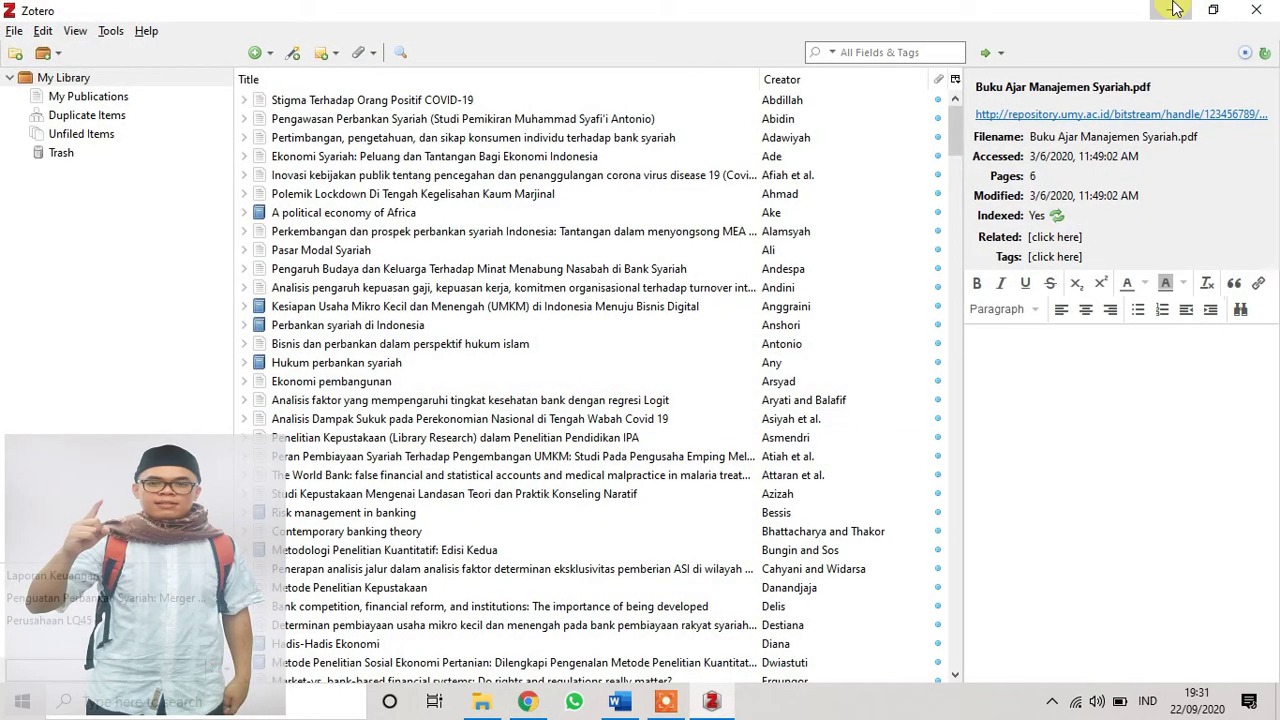
{"action": "left_click", "coordinate": [1173, 9]}
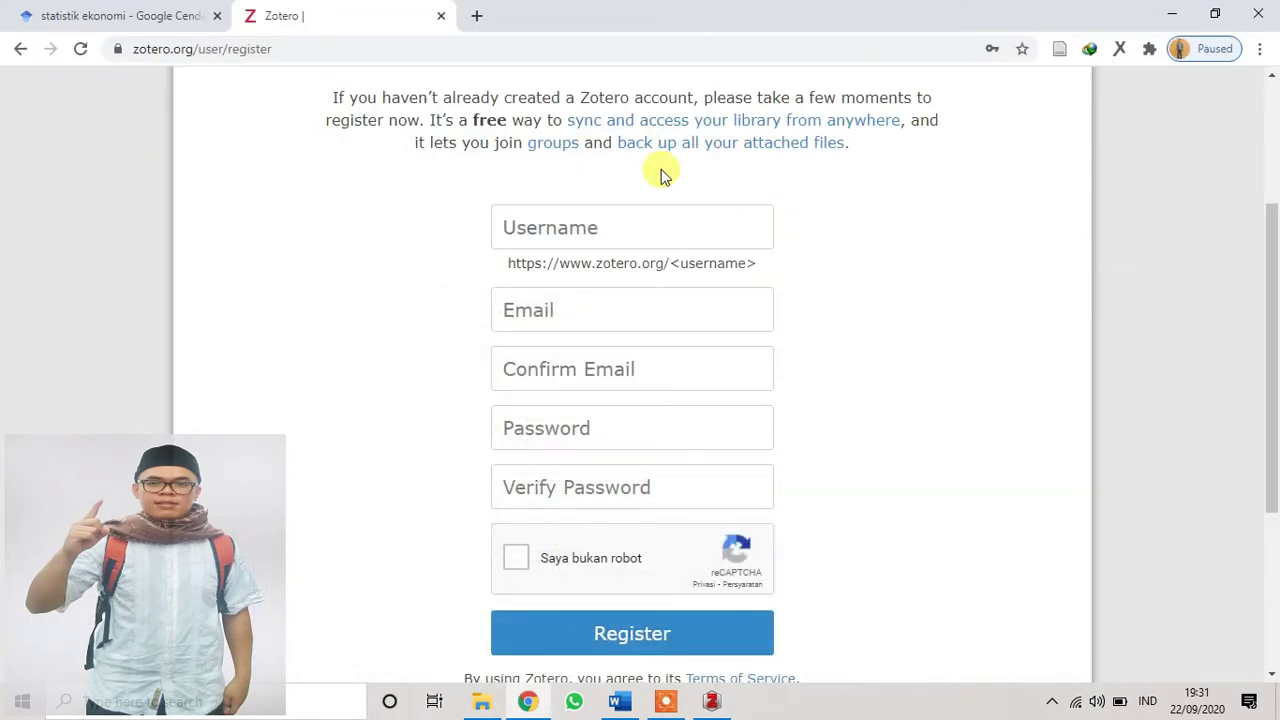
{"action": "left_click", "coordinate": [441, 17]}
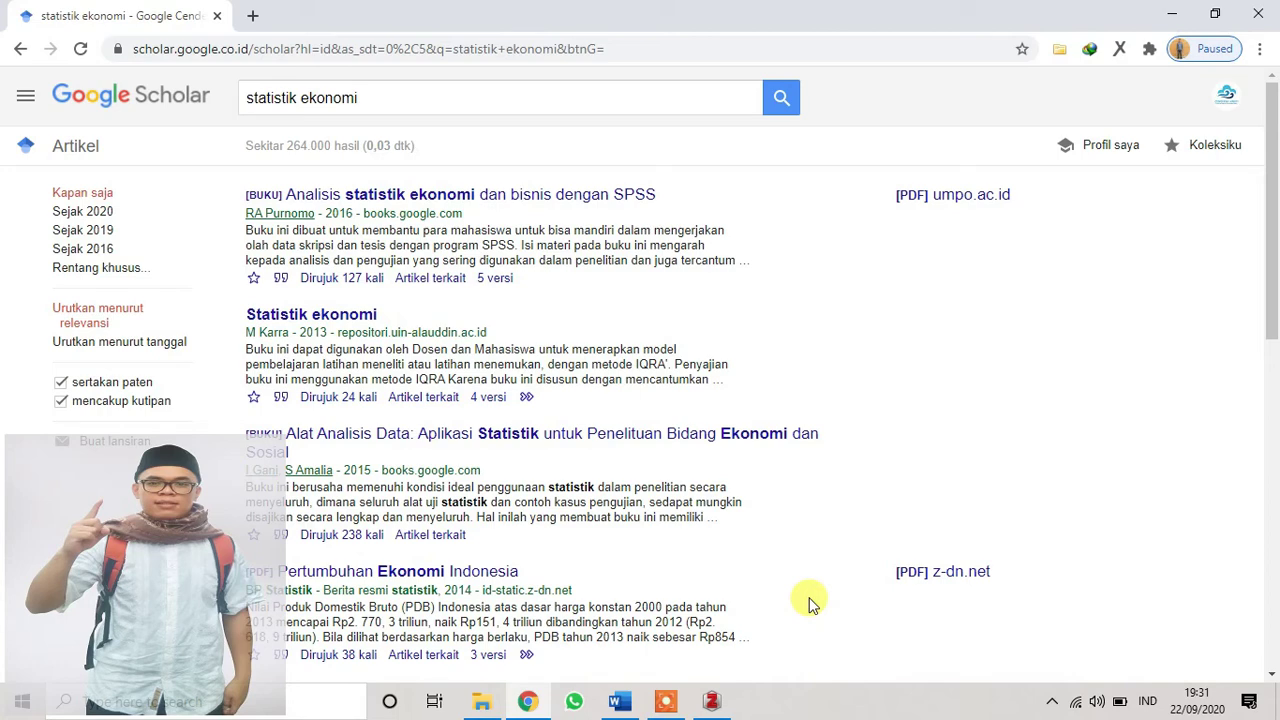
- Switch to Zotero, check the sync status with zotero.org, and return to Google Scholar in Chrome
{"action": "left_click", "coordinate": [714, 700]}
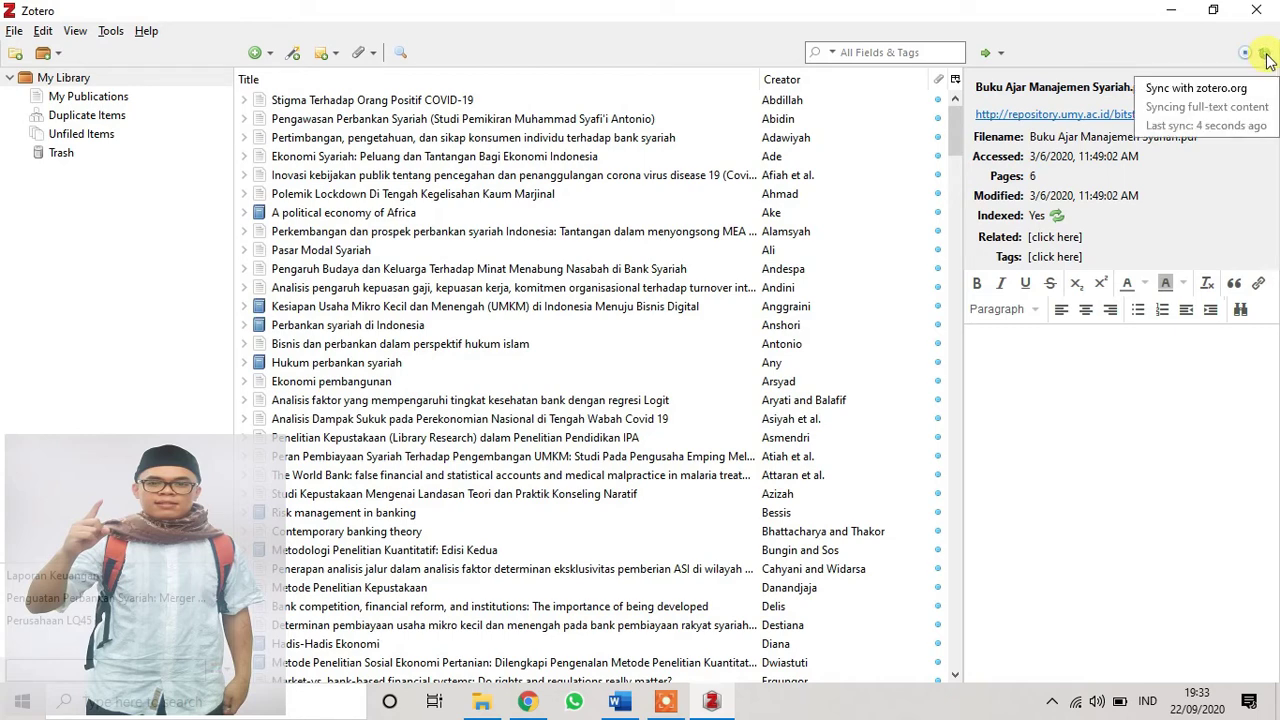
{"action": "left_click", "coordinate": [722, 703]}
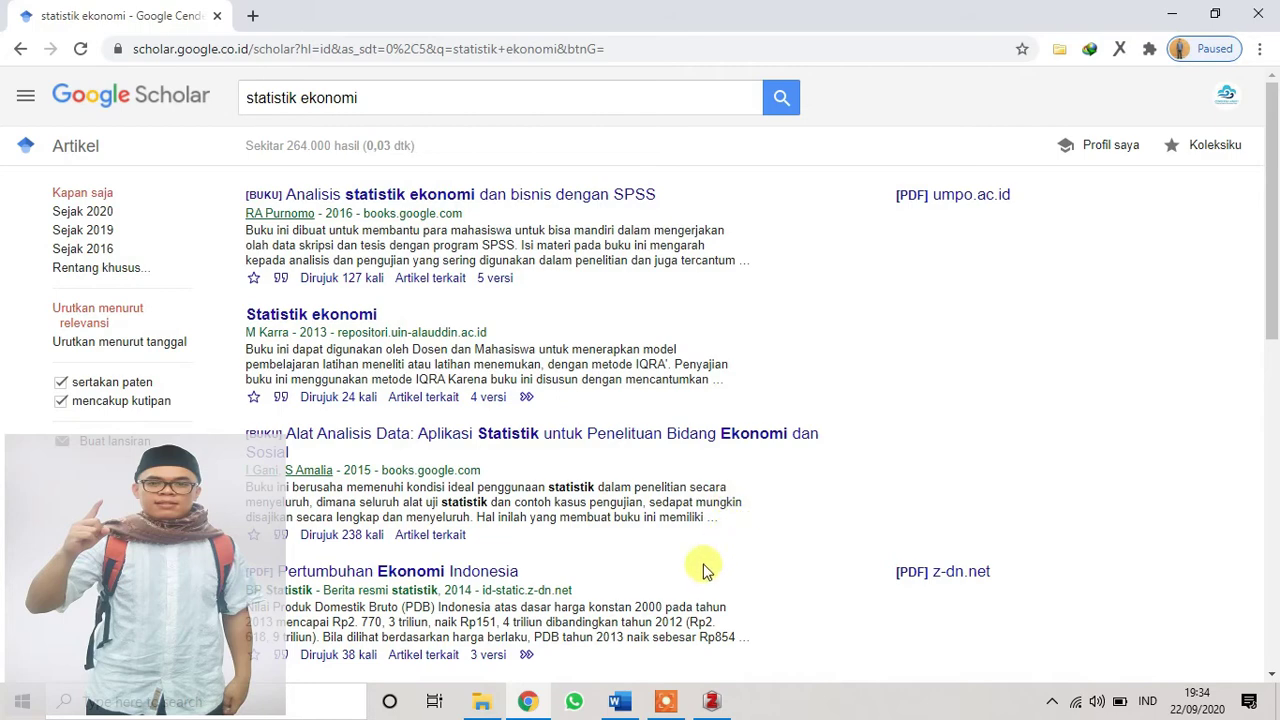
- Switch to the blank Word document and get it ready for writing
{"action": "left_click", "coordinate": [616, 706]}
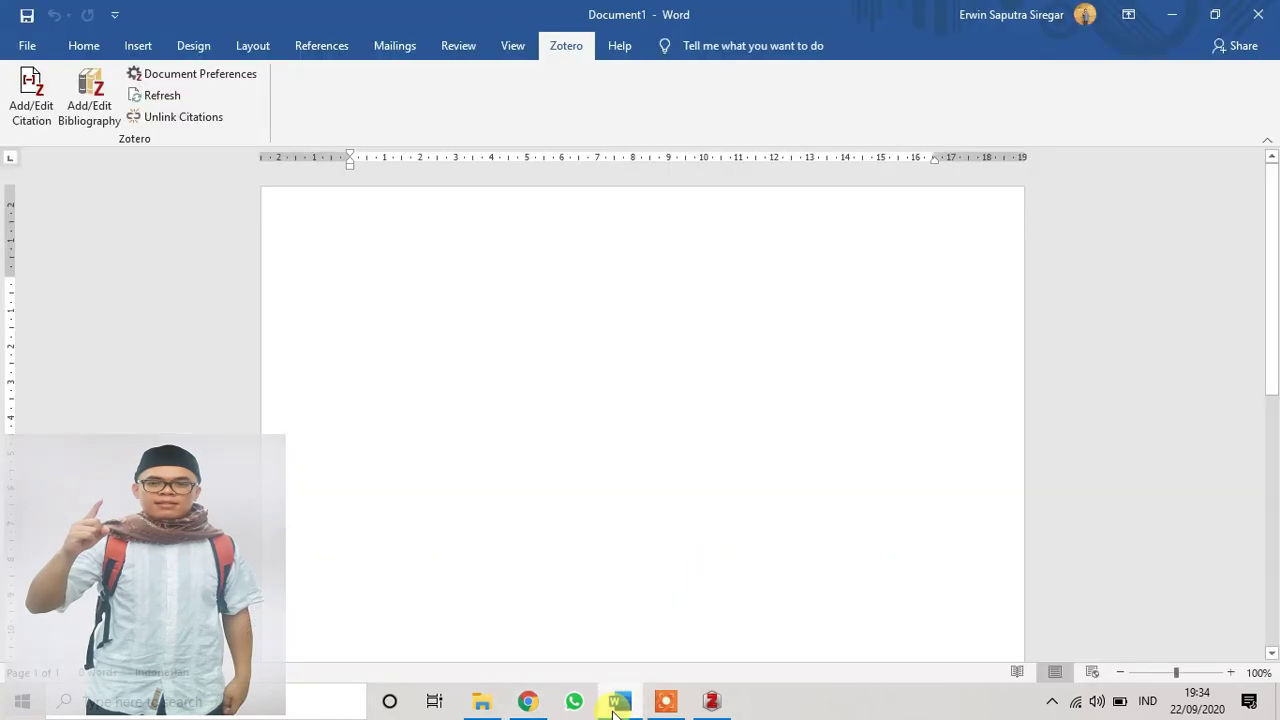
{"action": "left_click", "coordinate": [88, 46]}
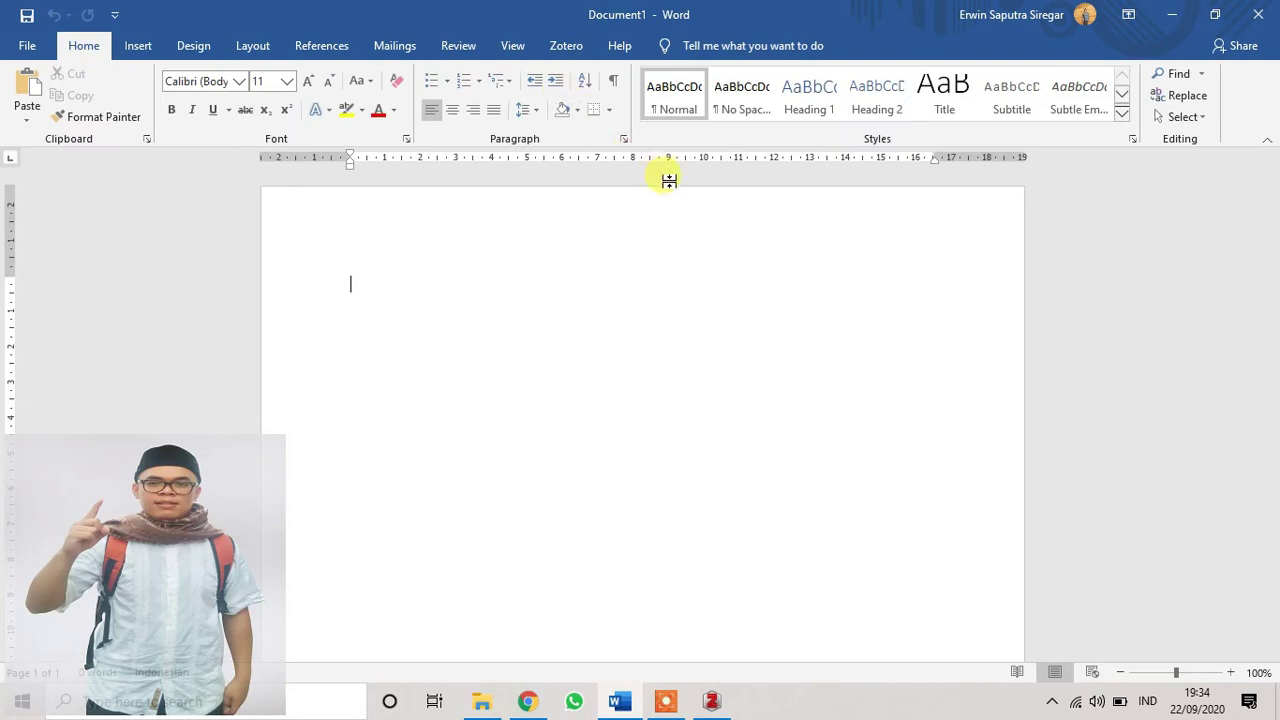
{"action": "type", "text": "Budi"}
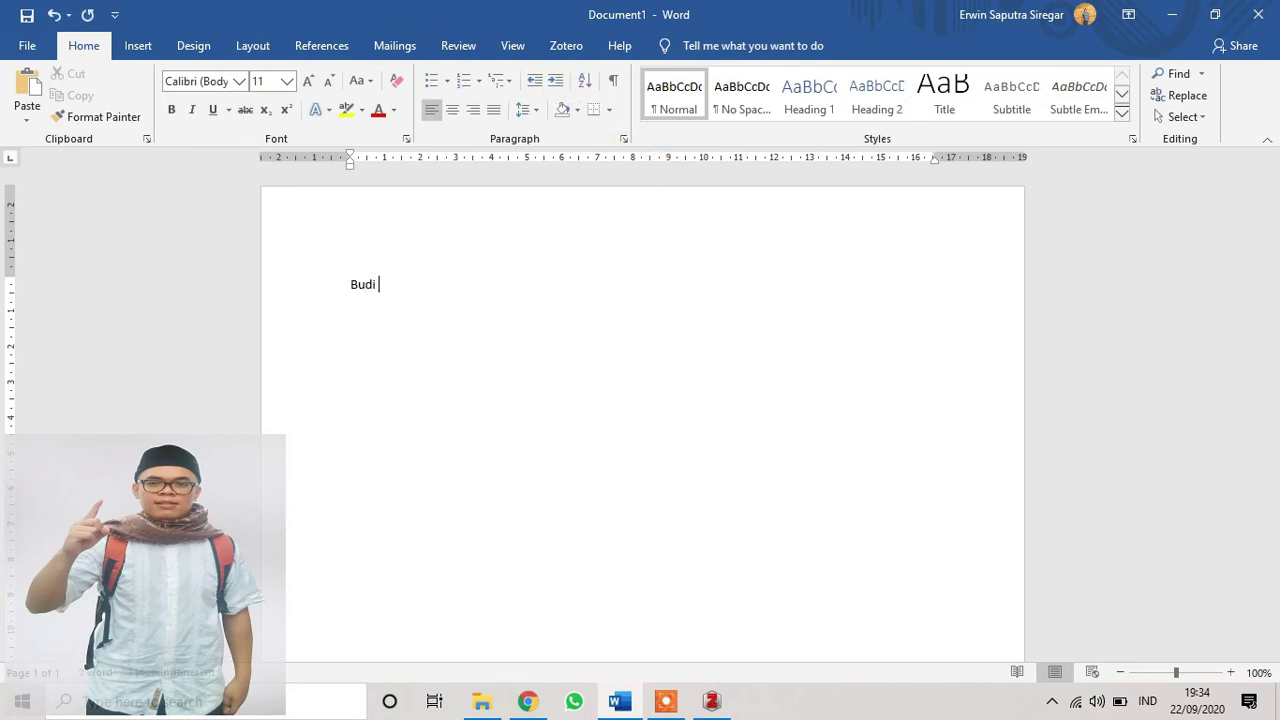
{"action": "key", "text": "BackSpace"}
{"action": "key", "text": "BackSpace"}
{"action": "key", "text": "BackSpace"}
{"action": "key", "text": "BackSpace"}
{"action": "key", "text": "BackSpace"}
- Write the sentence "Perbankan syariah di Indonesia sudah mengalami kemajuan" in the document
{"action": "type", "text": "Perbankan syariah di Indonesia sudah mengalami kemajuan"}
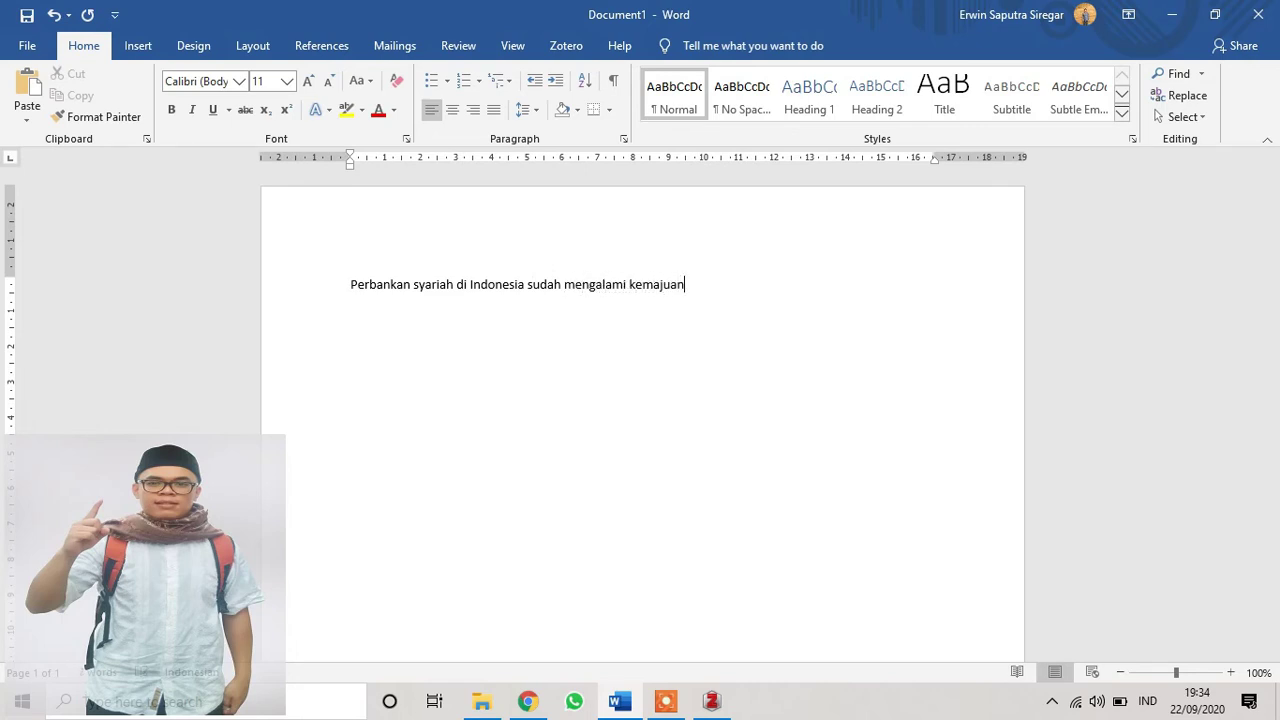
{"action": "left_click", "coordinate": [566, 47]}
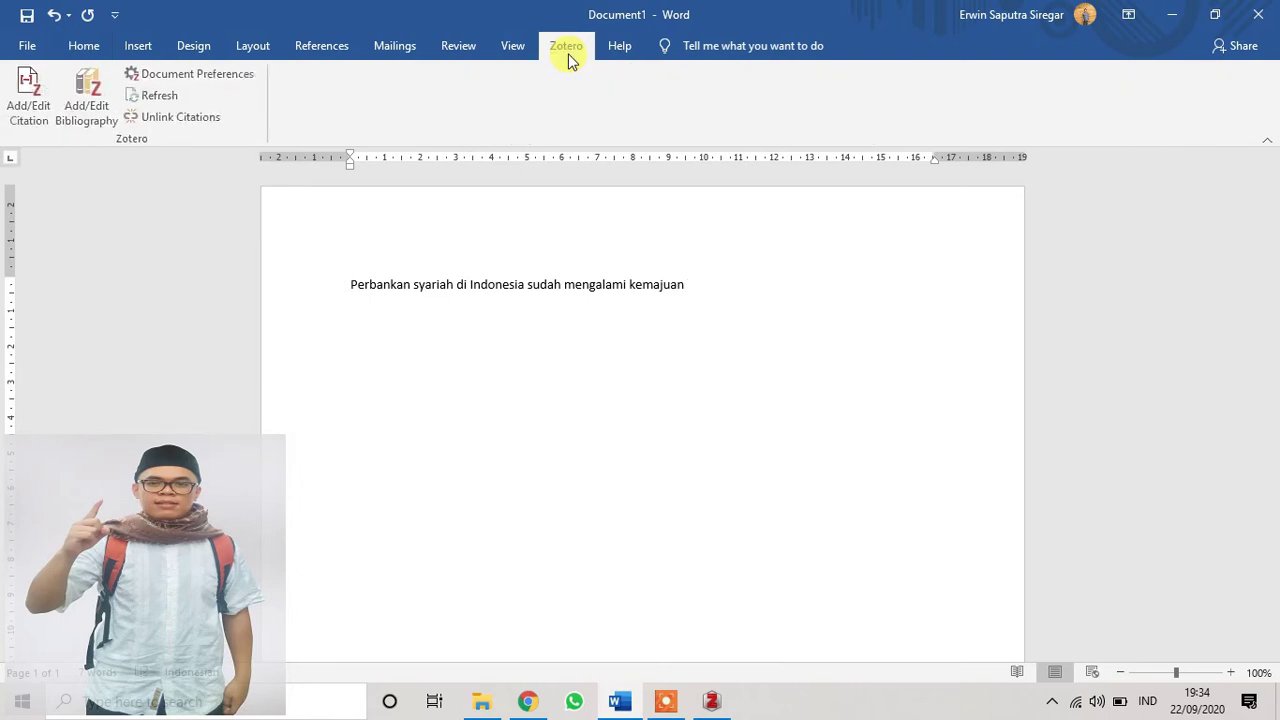
{"action": "left_click", "coordinate": [36, 113]}
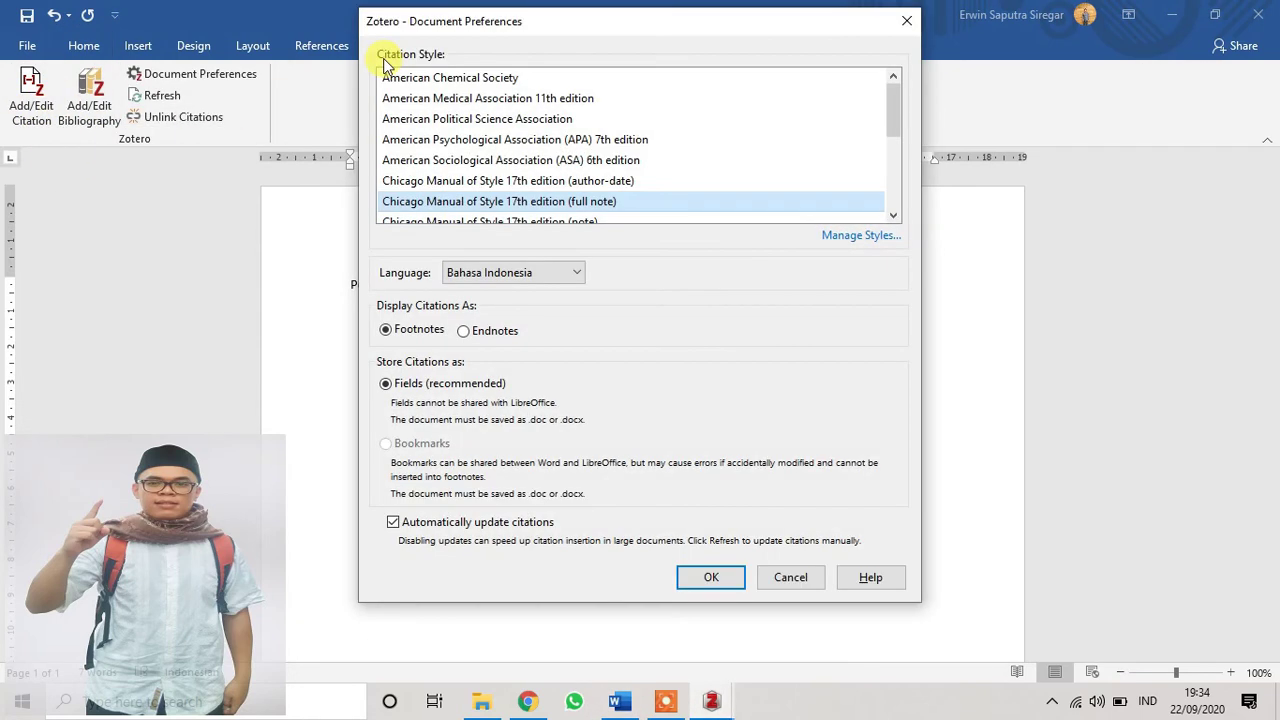
{"action": "left_click", "coordinate": [908, 21]}
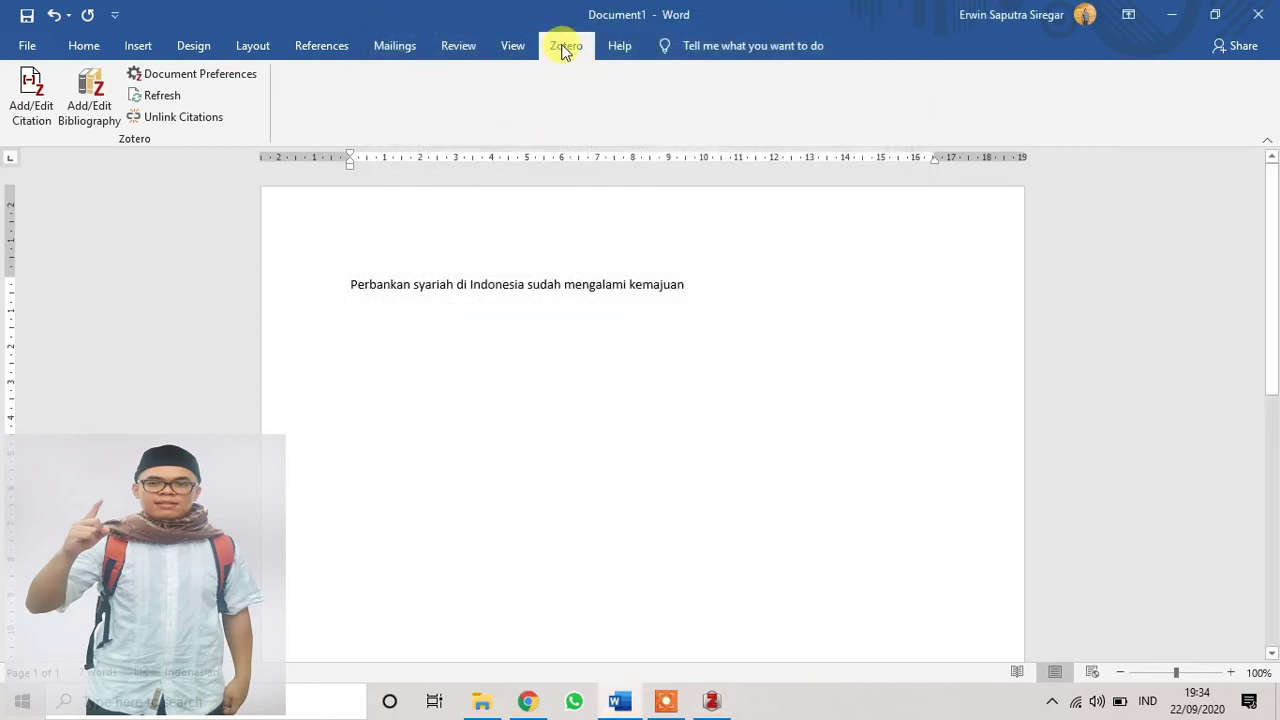
- Start a Zotero citation after the sentence, using Chicago Manual of Style 17th edition (full note) with citations displayed as footnotes
{"action": "left_click", "coordinate": [33, 115]}
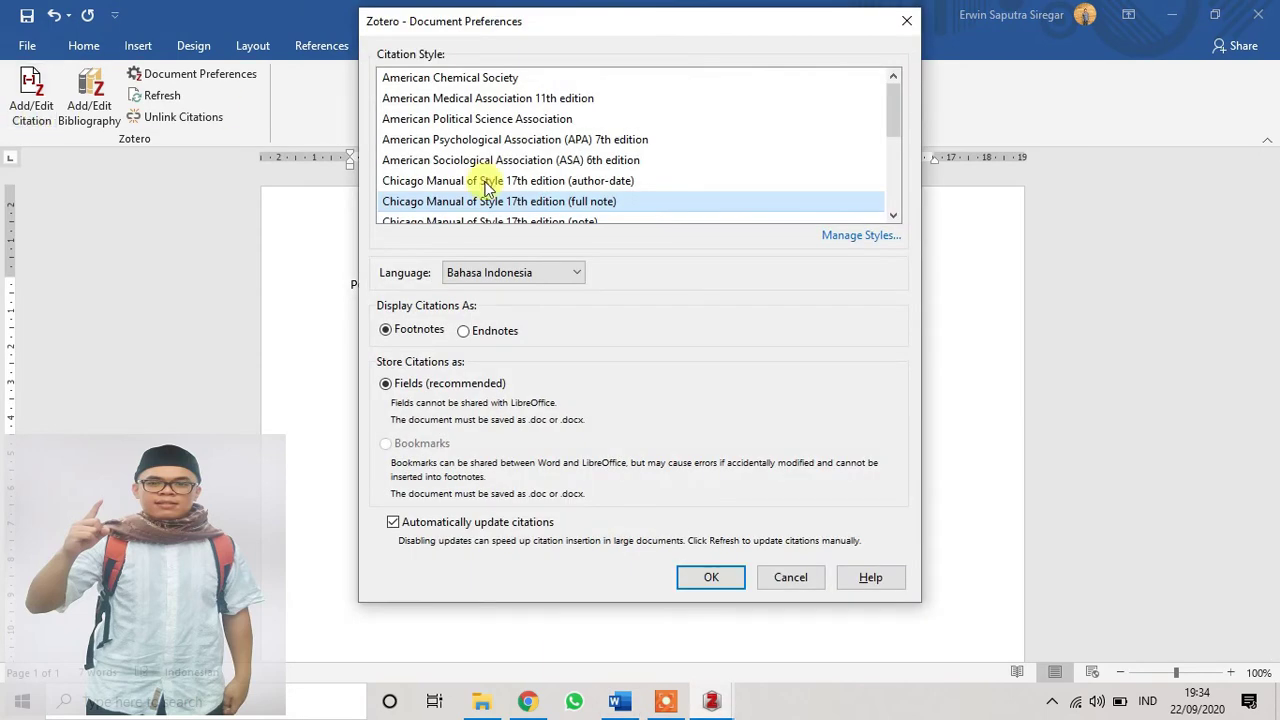
{"action": "left_click_drag", "start_coordinate": [896, 112], "coordinate": [898, 152]}
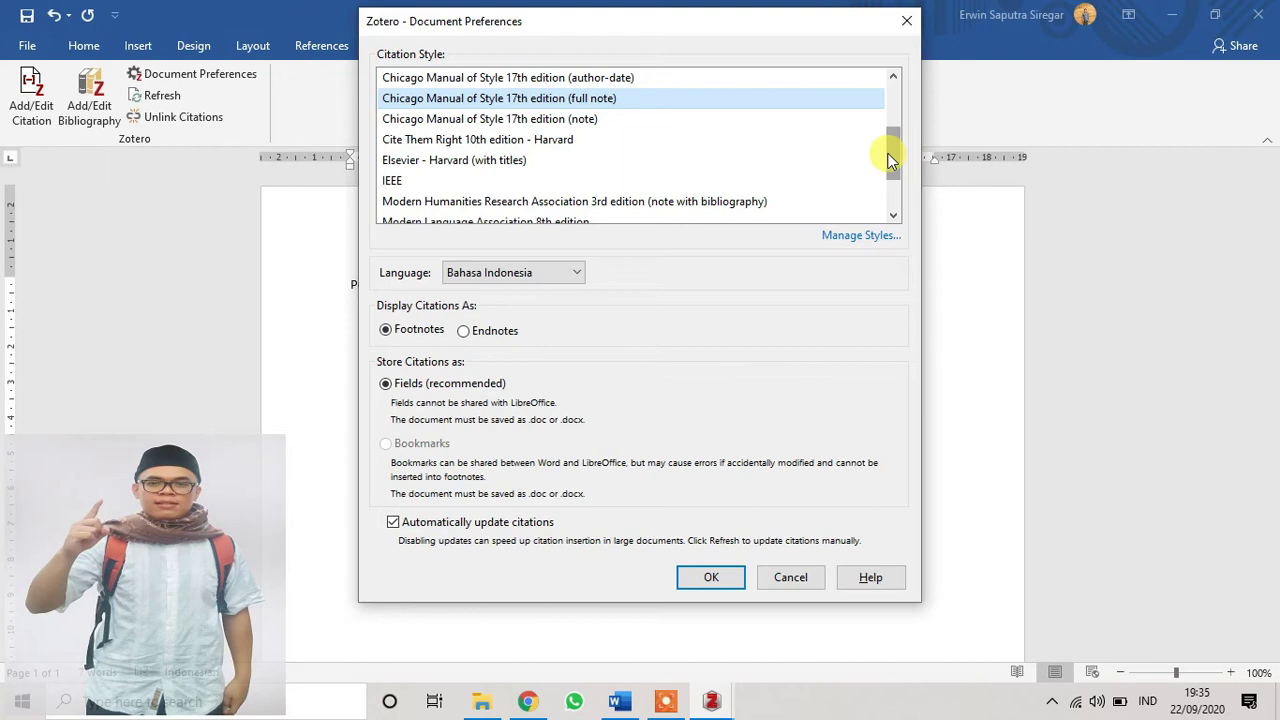
{"action": "left_click_drag", "start_coordinate": [890, 160], "coordinate": [885, 94]}
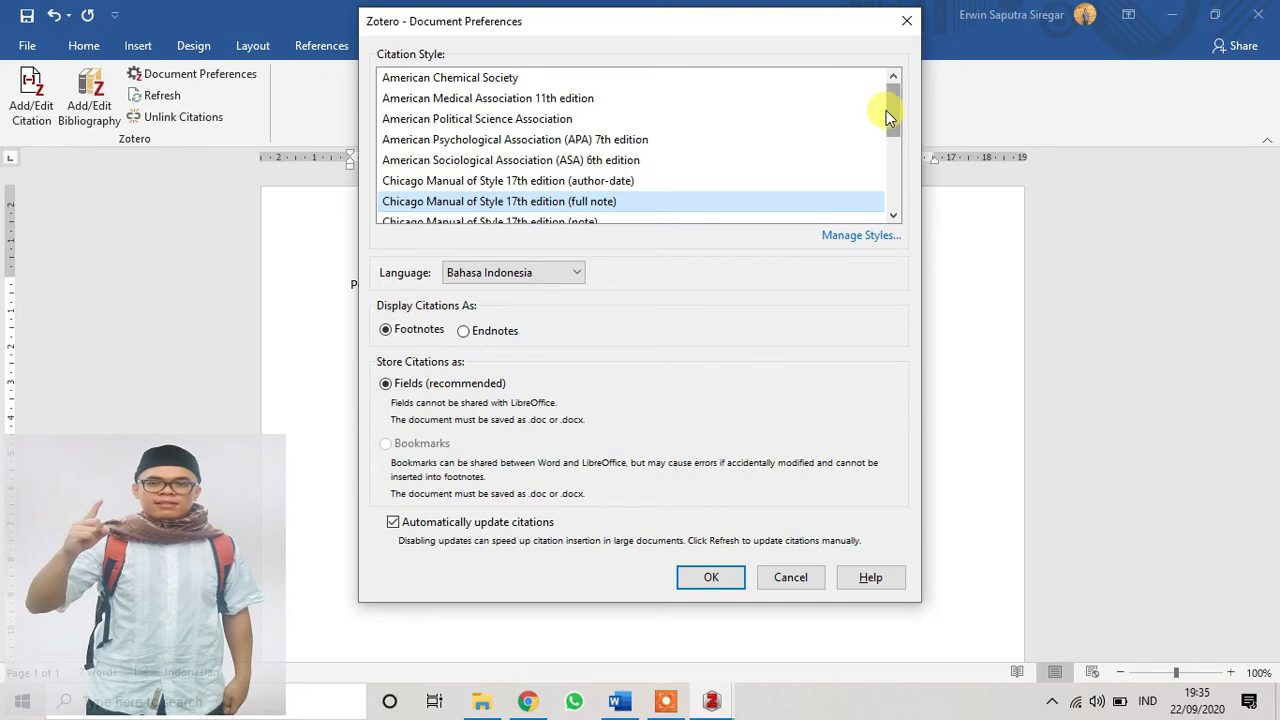
{"action": "left_click_drag", "start_coordinate": [895, 123], "coordinate": [896, 142]}
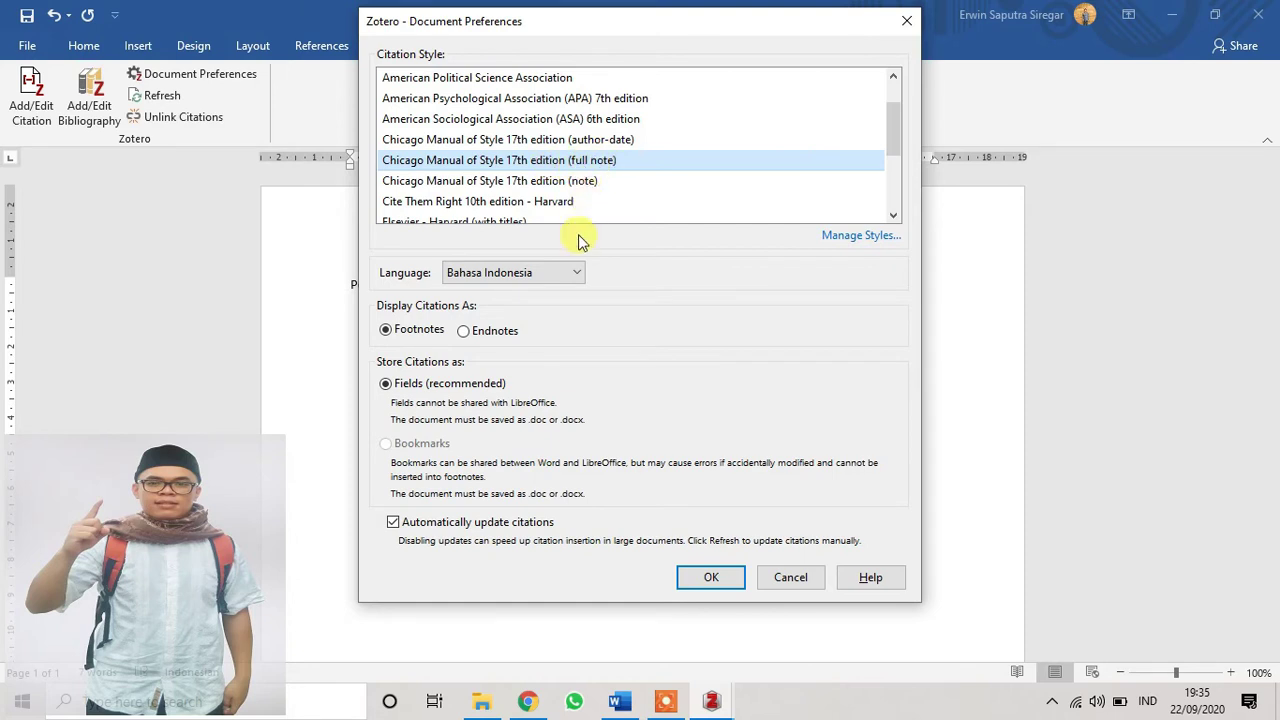
{"action": "left_click", "coordinate": [485, 336]}
{"action": "left_click", "coordinate": [400, 330]}
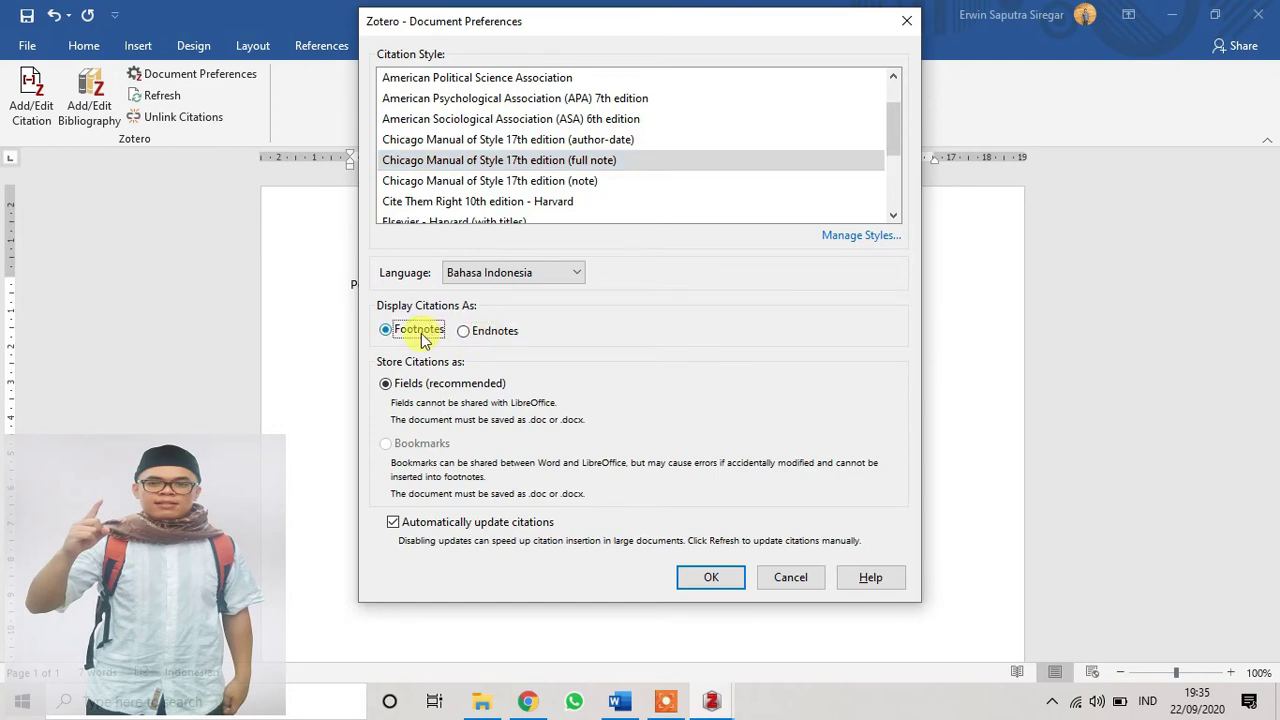
{"action": "left_click", "coordinate": [712, 578]}
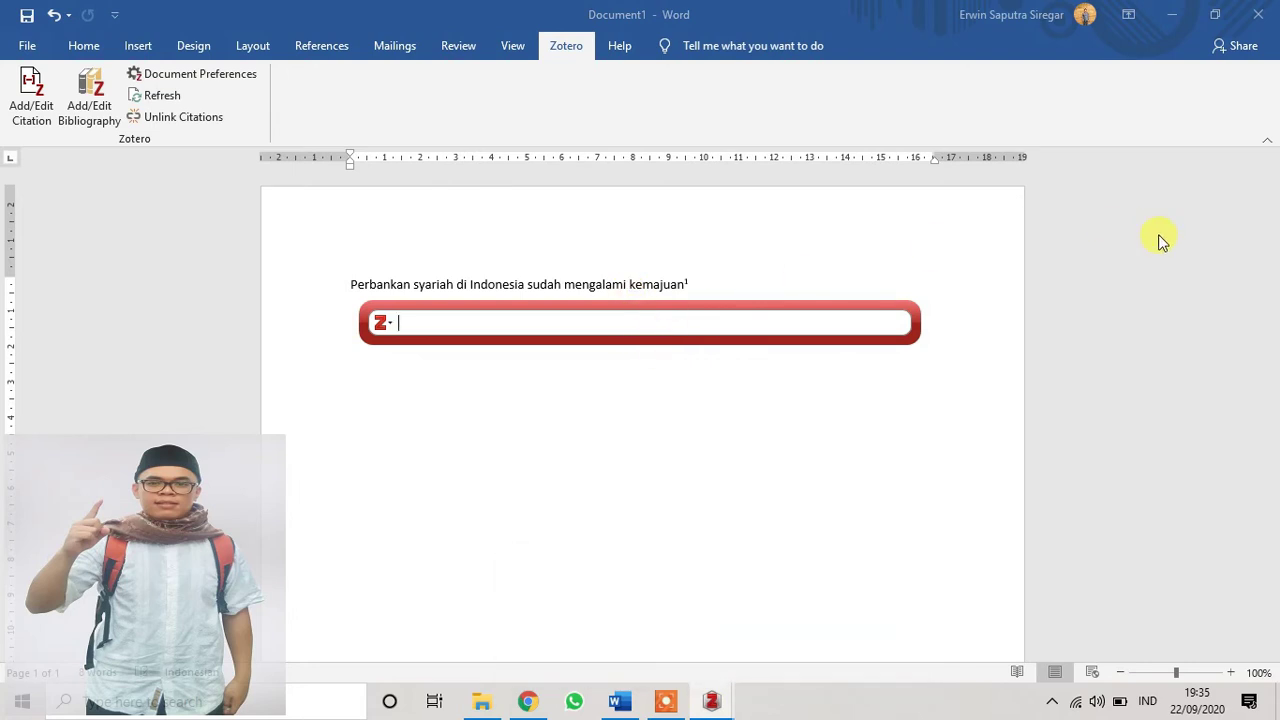
- Search the citations for "bank syariah", insert "Rukmana, Bank Syariah, teori Kebijakan, dan studi Empiris di Indonesia", and check the resulting footnote
{"action": "type", "text": "bank syariah"}
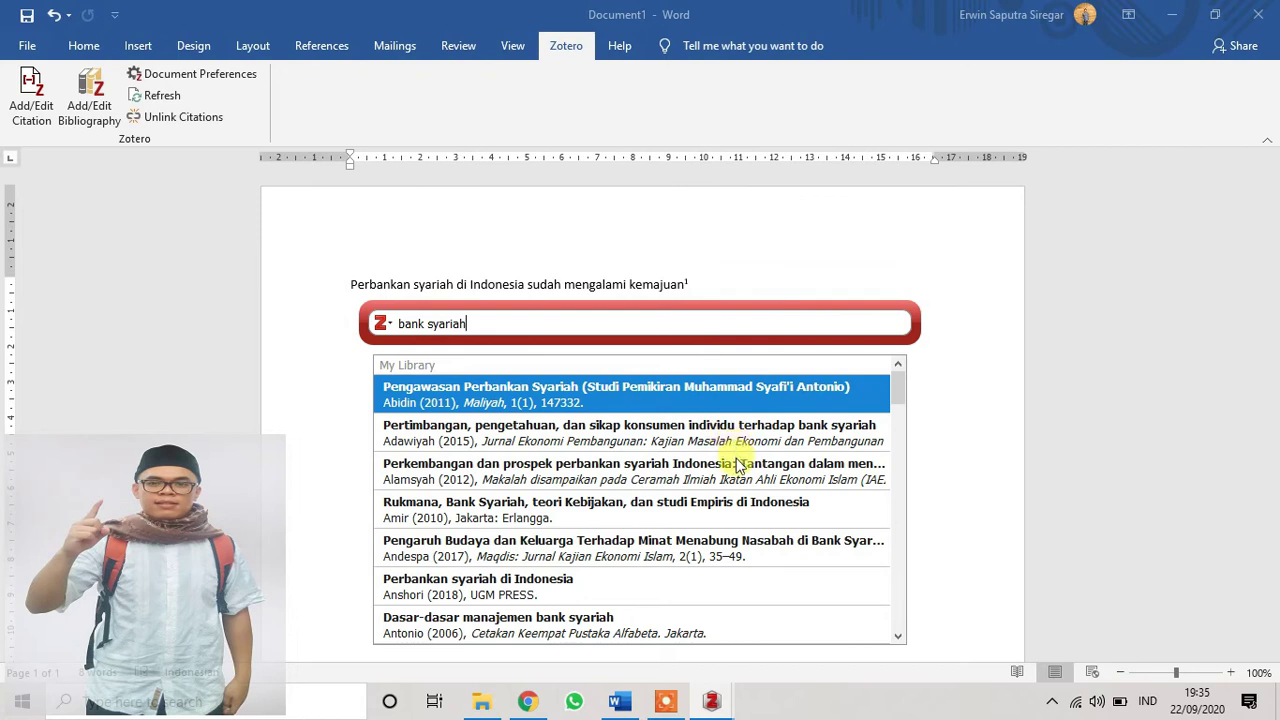
{"action": "left_click", "coordinate": [552, 511]}
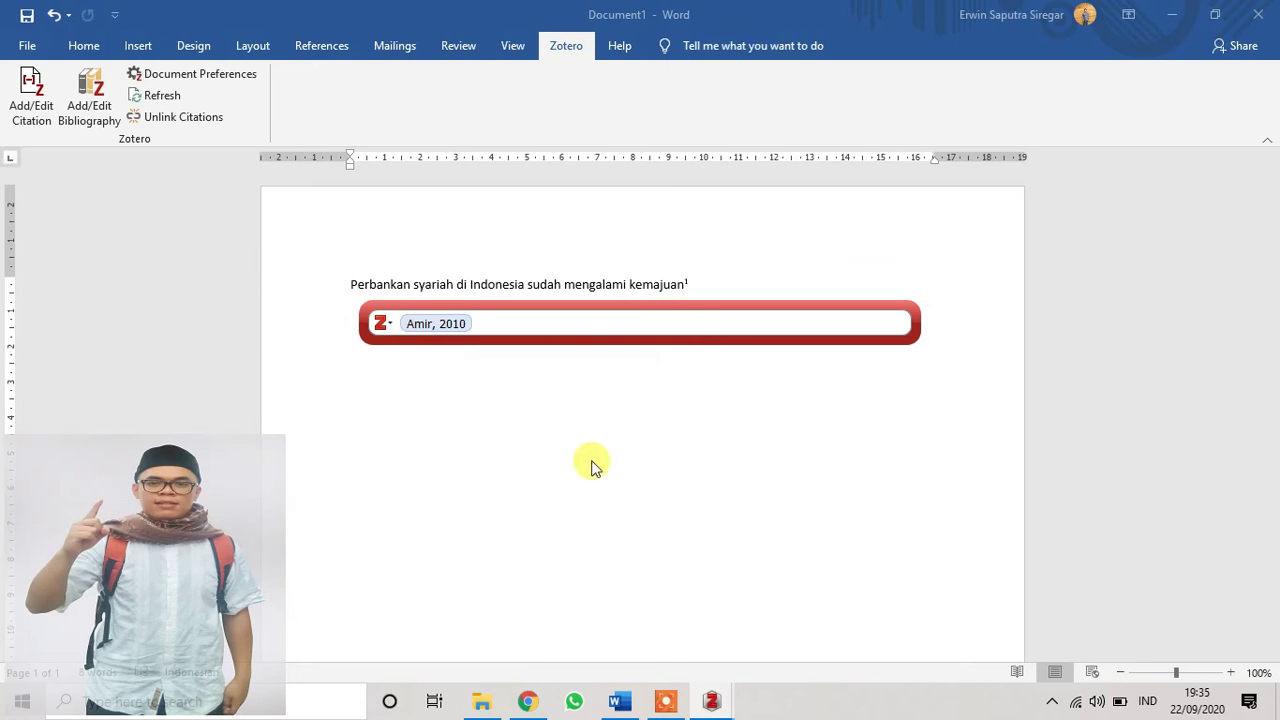
{"action": "key", "text": "Return"}
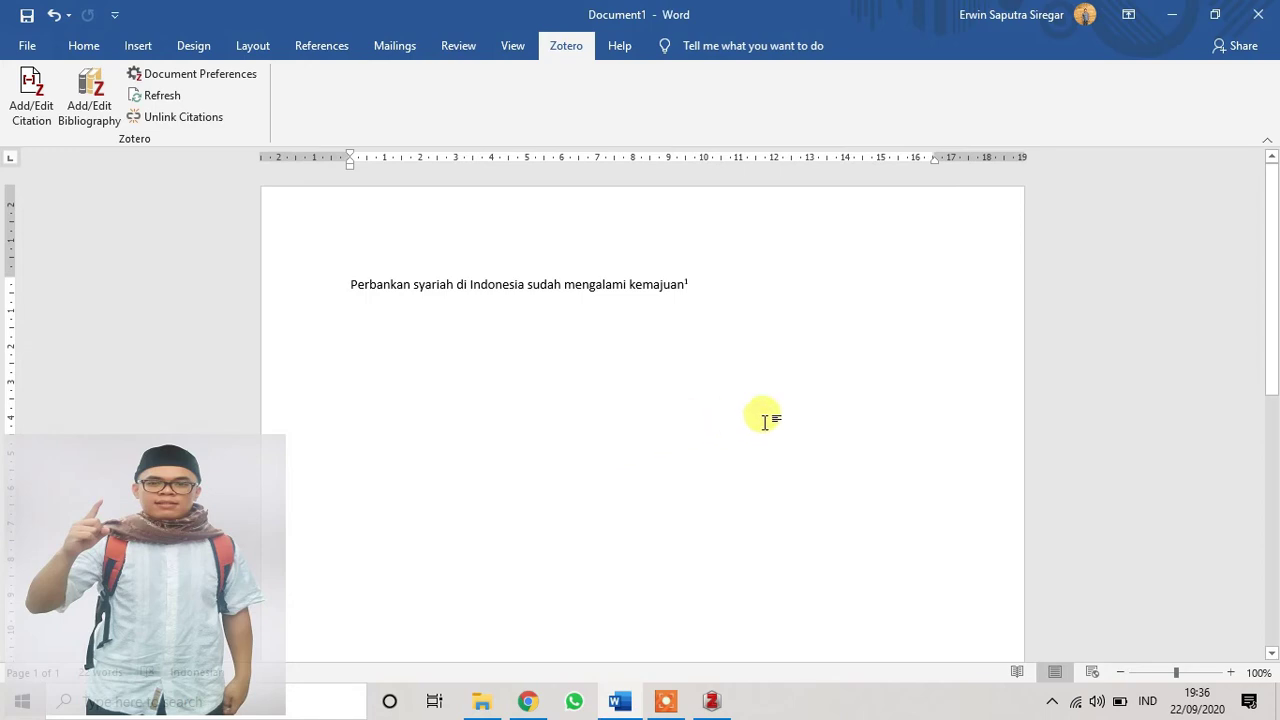
{"action": "left_click_drag", "start_coordinate": [1271, 320], "coordinate": [1270, 570]}
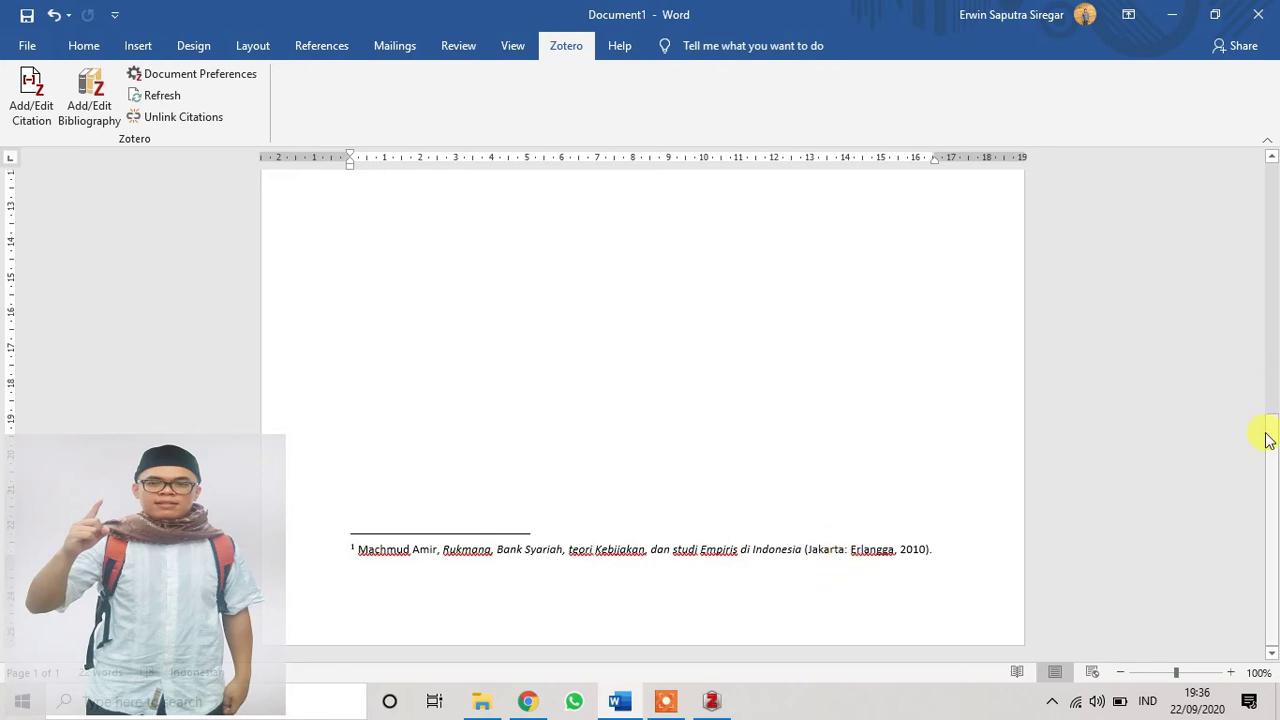
{"action": "left_click_drag", "start_coordinate": [1272, 468], "coordinate": [1265, 217]}
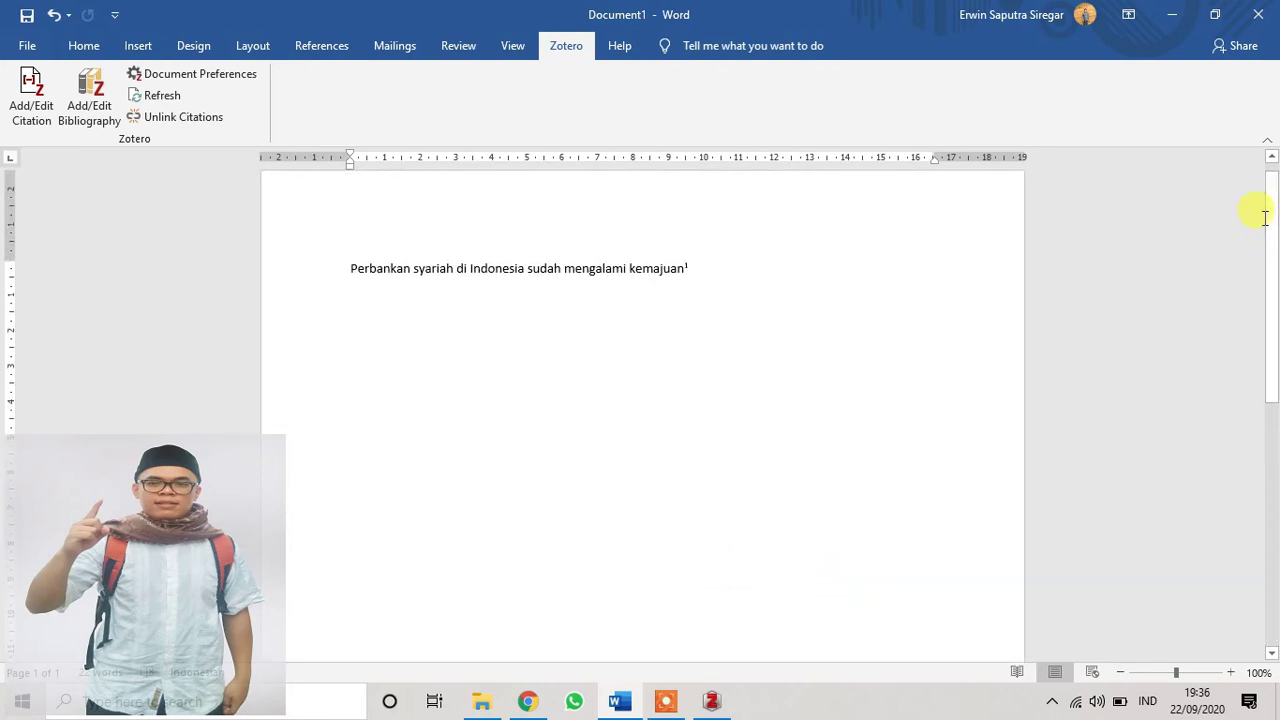
- Write the sentence "Bank syariah meningkat karena ukhwah islamiyyah yang meningkat juga" on a new line below the first sentence
{"action": "key", "text": "Return"}
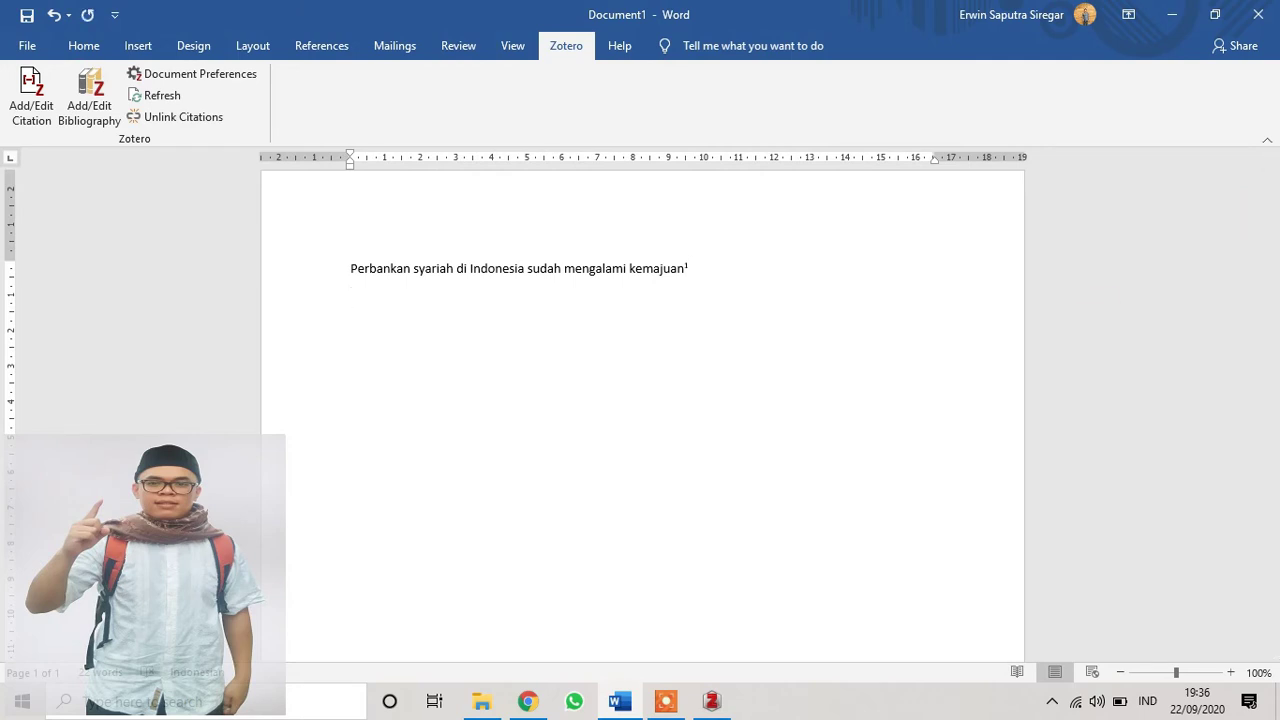
{"action": "type", "text": "Ban"}
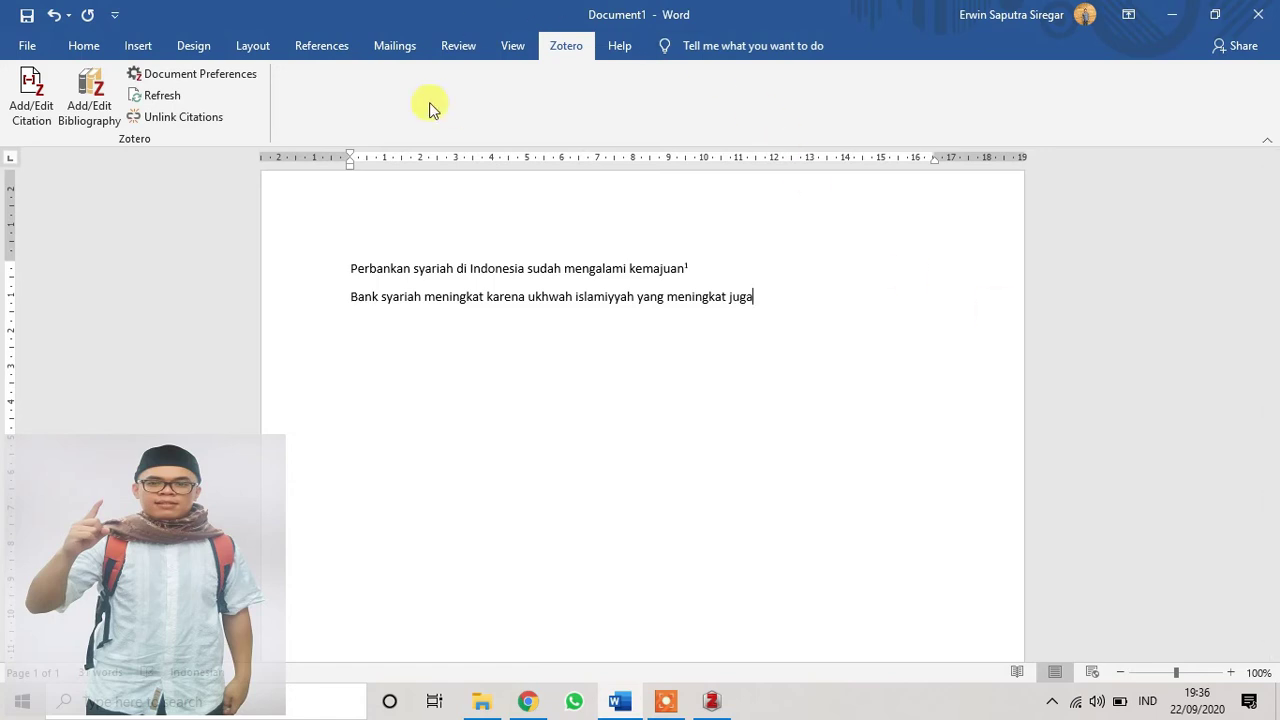
- Start a Zotero citation after the second sentence, search "bank syariah", and add "Pengaruh Budaya dan Keluarga Terhadap Minat Menabung Nasabah di Bank Syariah"
{"action": "left_click", "coordinate": [86, 48]}
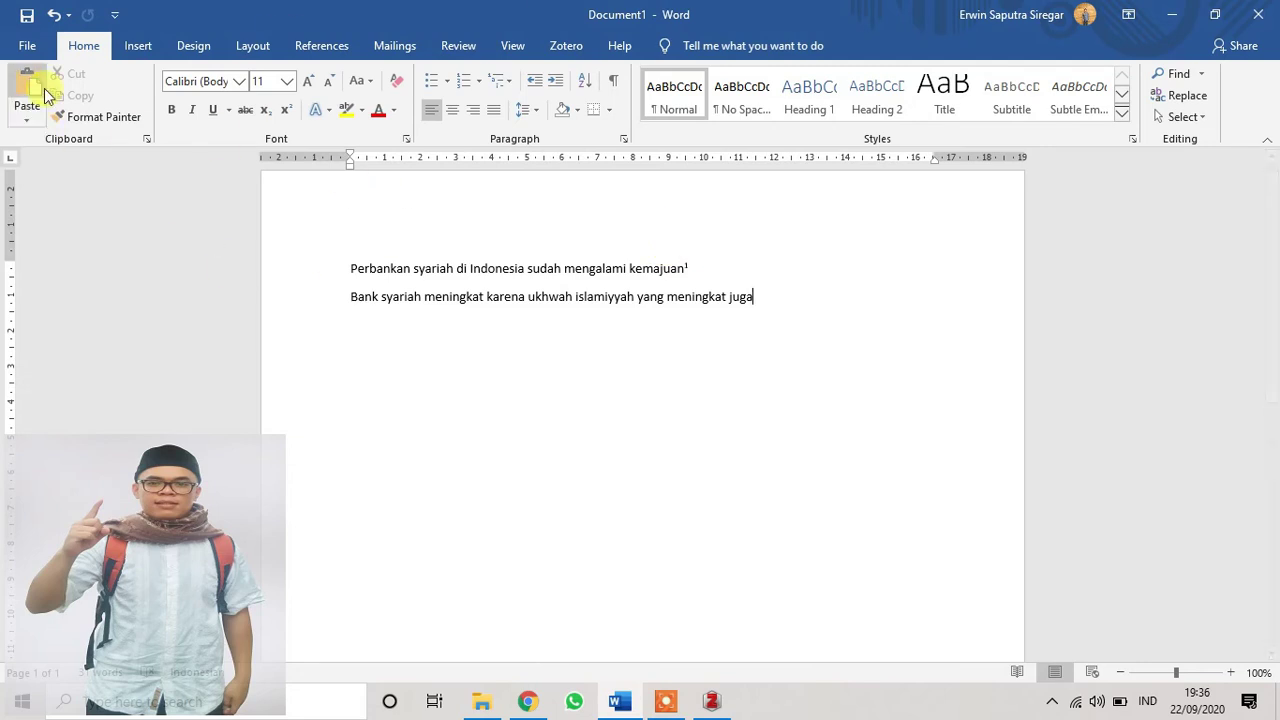
{"action": "left_click", "coordinate": [564, 48]}
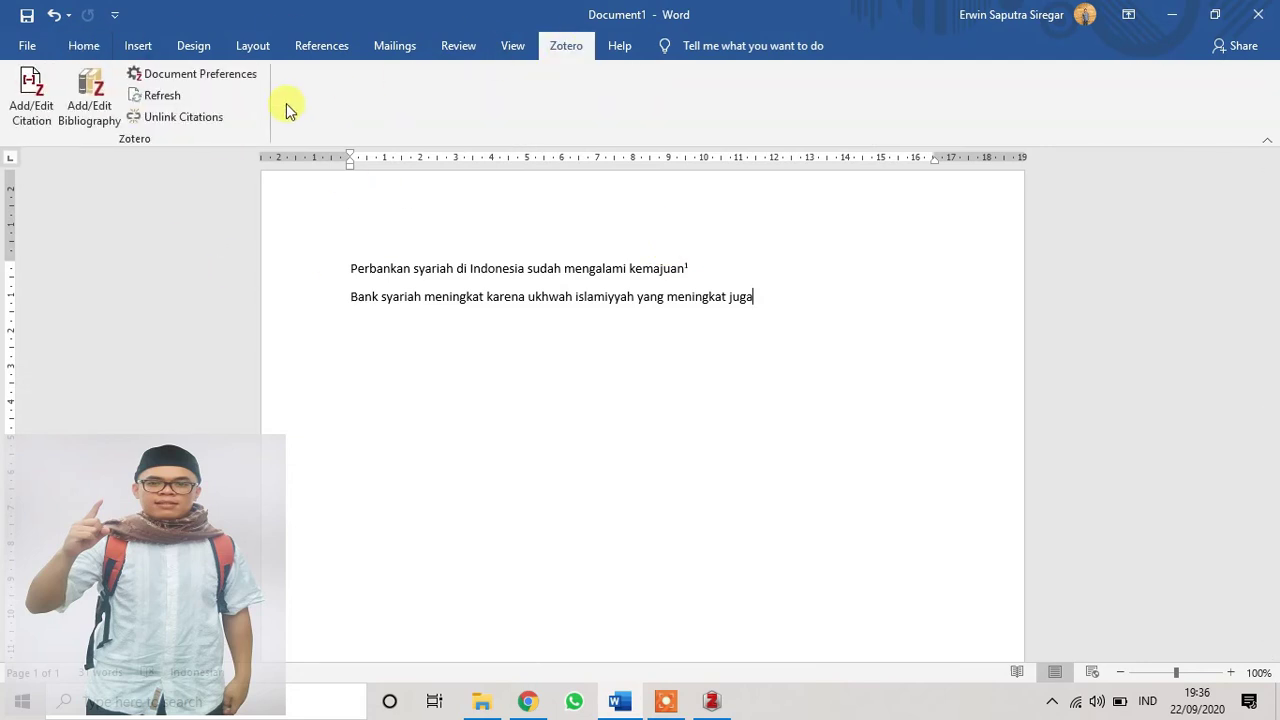
{"action": "left_click", "coordinate": [31, 94]}
{"action": "type", "text": "bank syariah"}
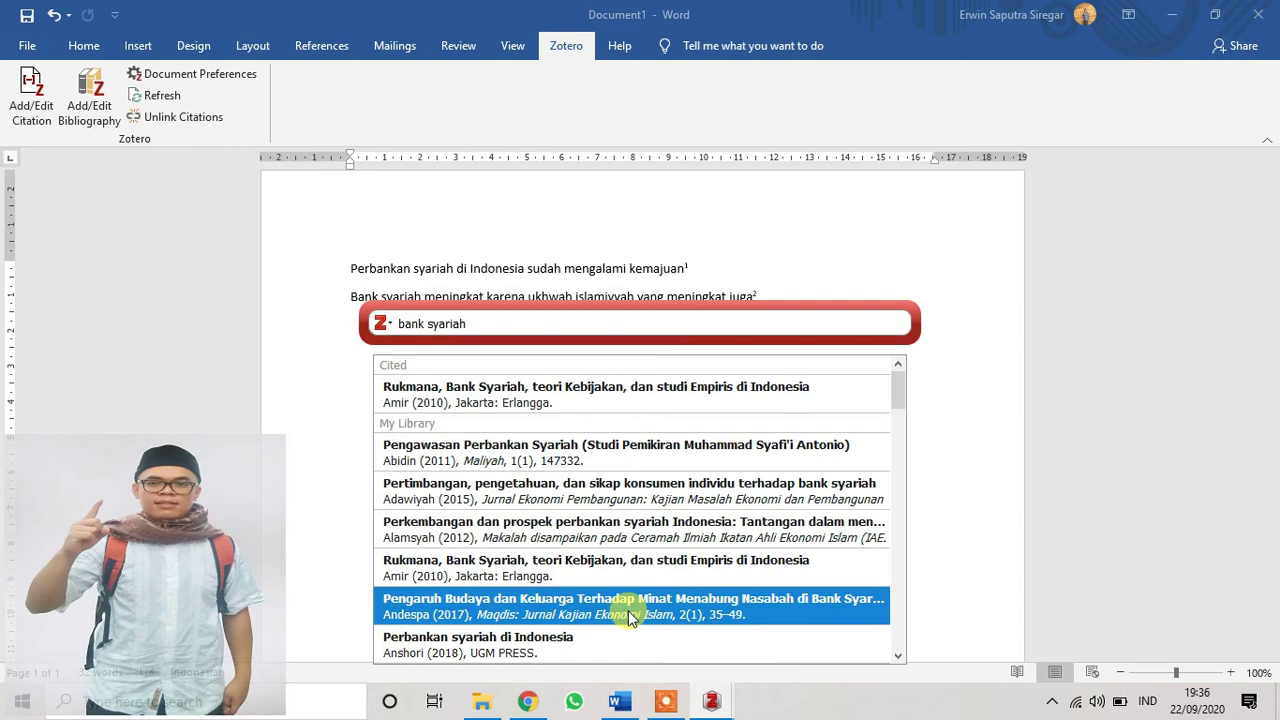
{"action": "left_click", "coordinate": [629, 612]}
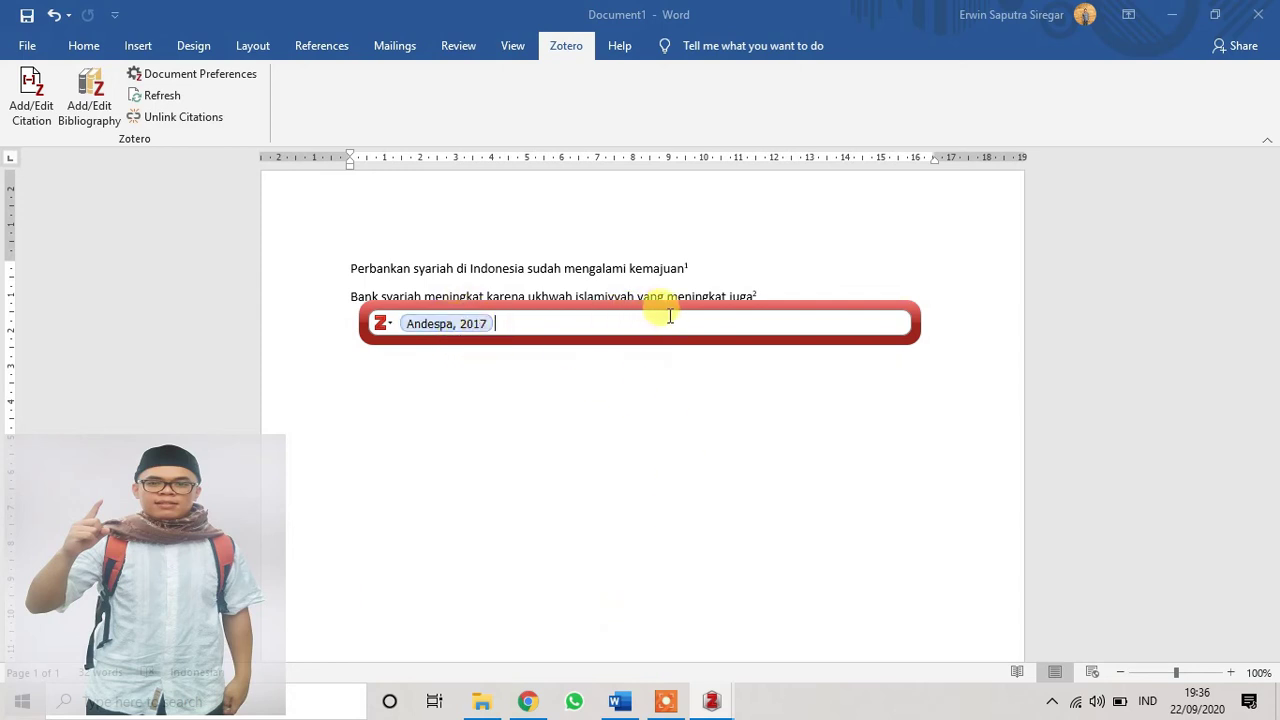
{"action": "left_click_drag", "start_coordinate": [728, 303], "coordinate": [734, 374]}
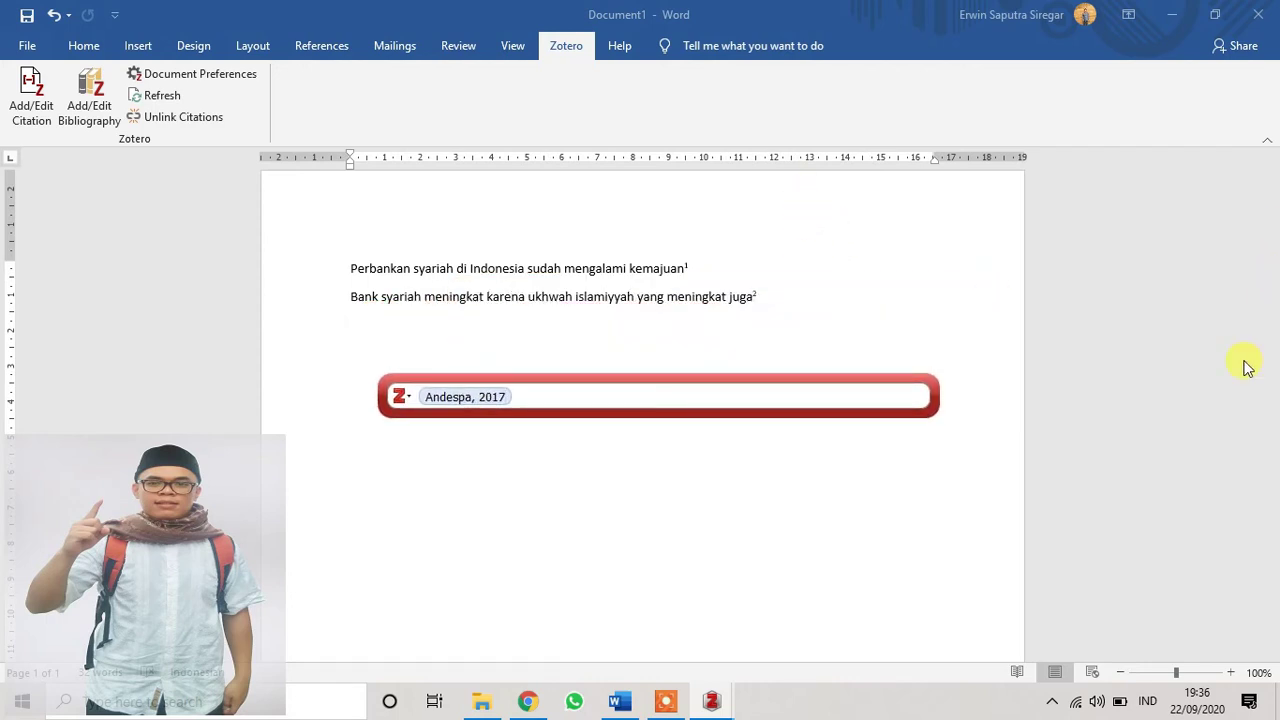
{"action": "key", "text": "Return"}
{"action": "left_click_drag", "start_coordinate": [1271, 345], "coordinate": [1272, 572]}
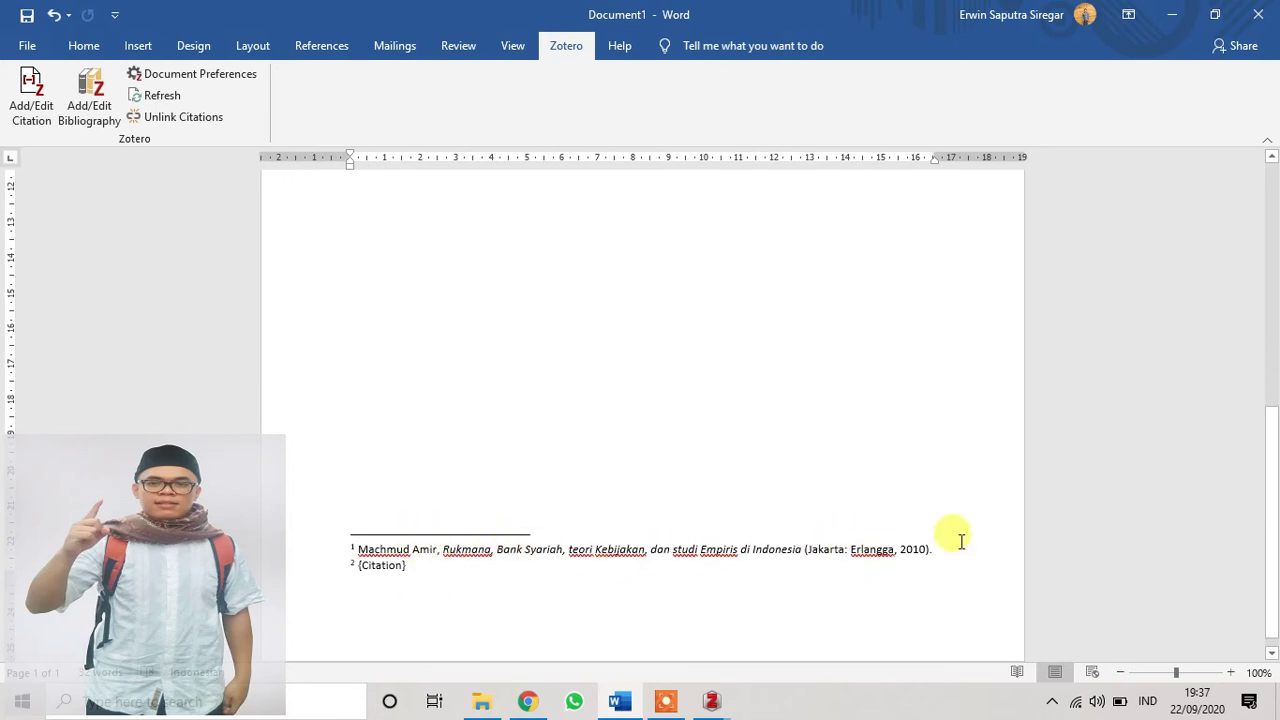
{"action": "left_click_drag", "start_coordinate": [1270, 523], "coordinate": [1276, 298]}
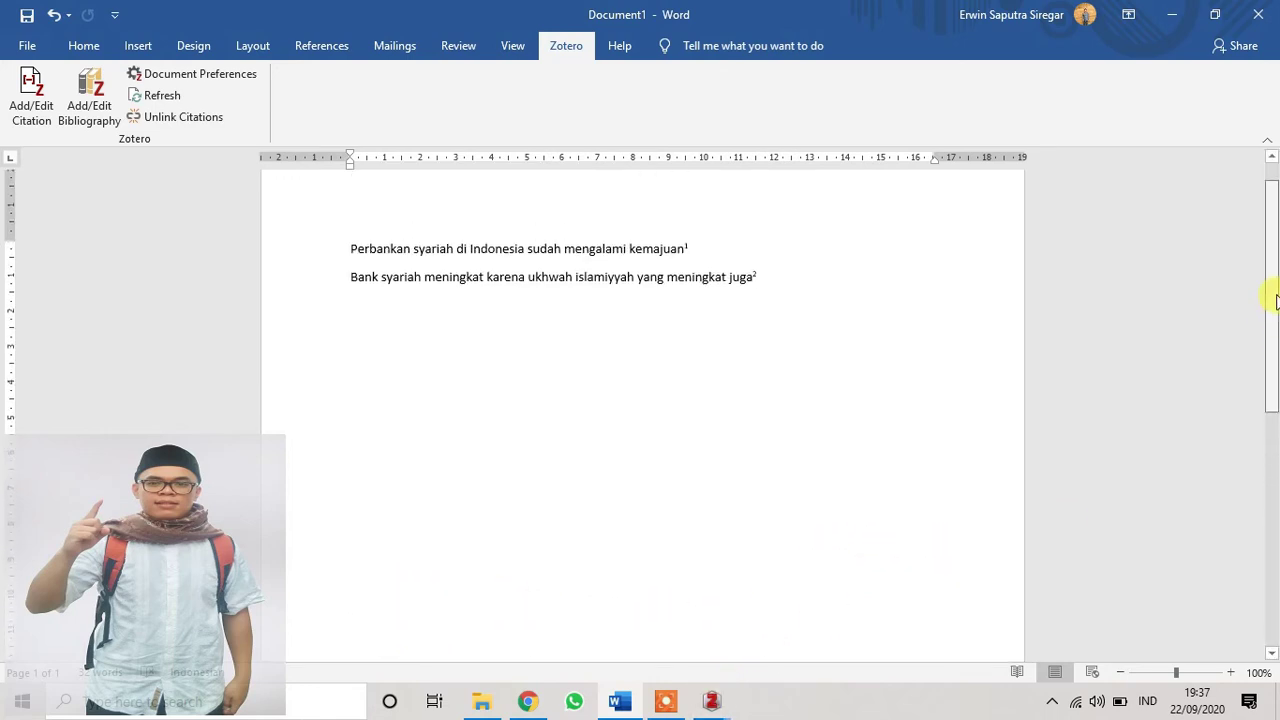
- Return to the pending citation, open its classic view, set the page to "h. 50", insert it, and check the second footnote
{"action": "mouse_move", "coordinate": [714, 708]}
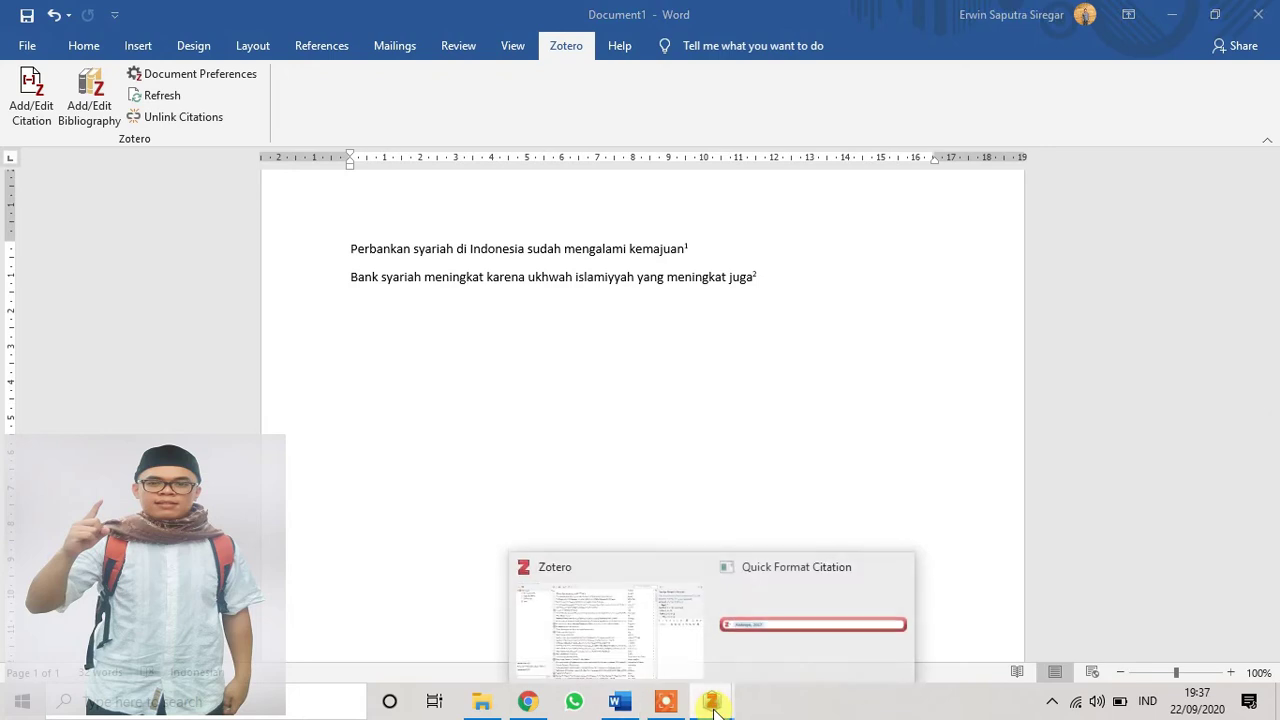
{"action": "left_click", "coordinate": [843, 646]}
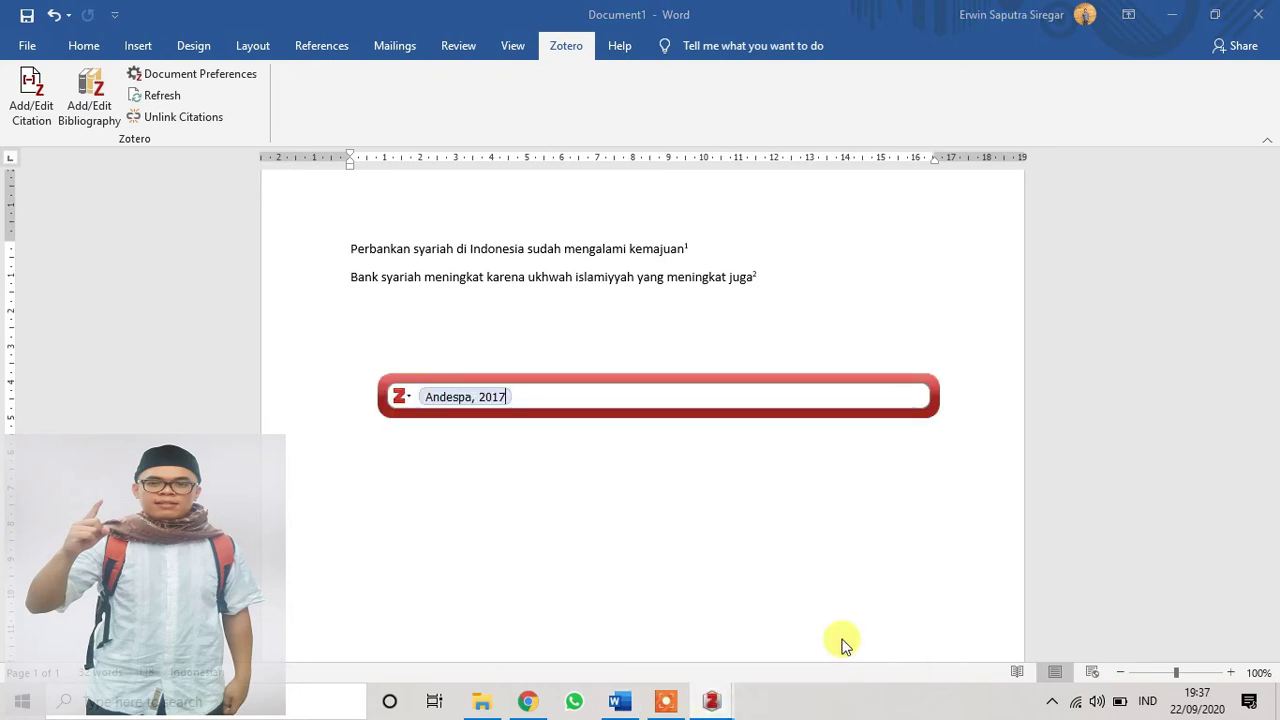
{"action": "left_click", "coordinate": [410, 398]}
{"action": "left_click", "coordinate": [428, 426]}
{"action": "left_click", "coordinate": [478, 462]}
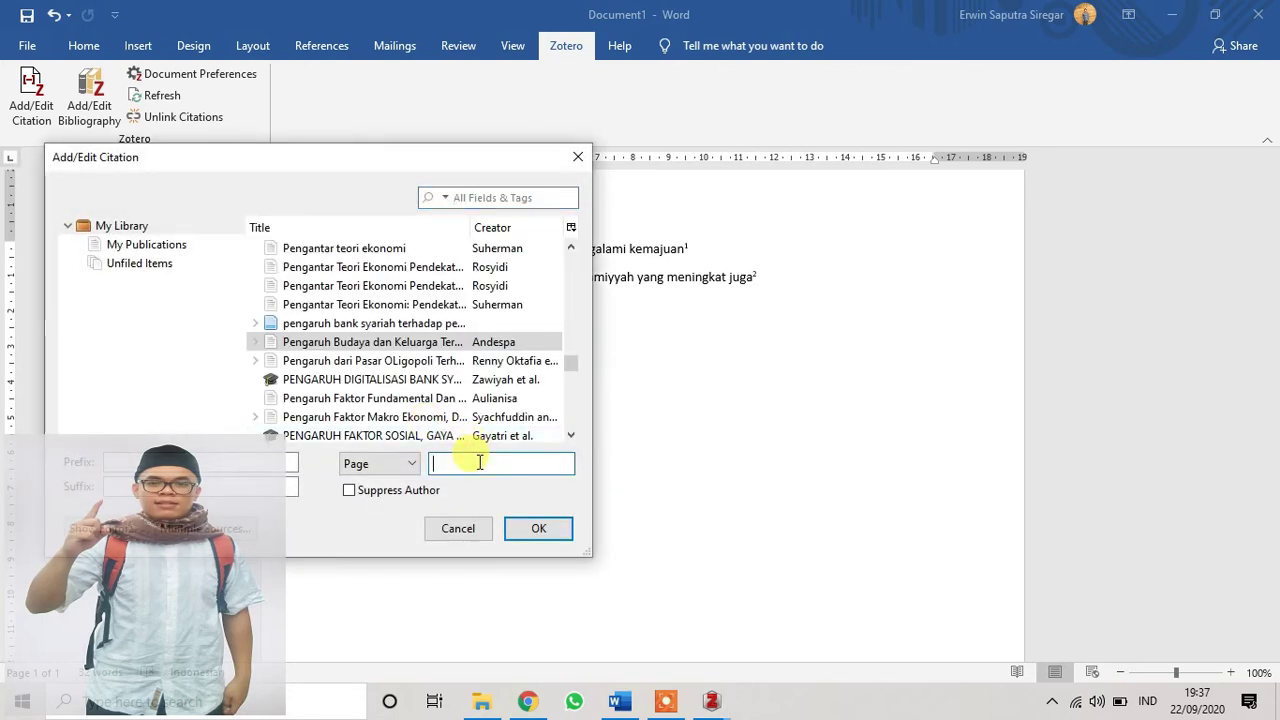
{"action": "left_click", "coordinate": [413, 465]}
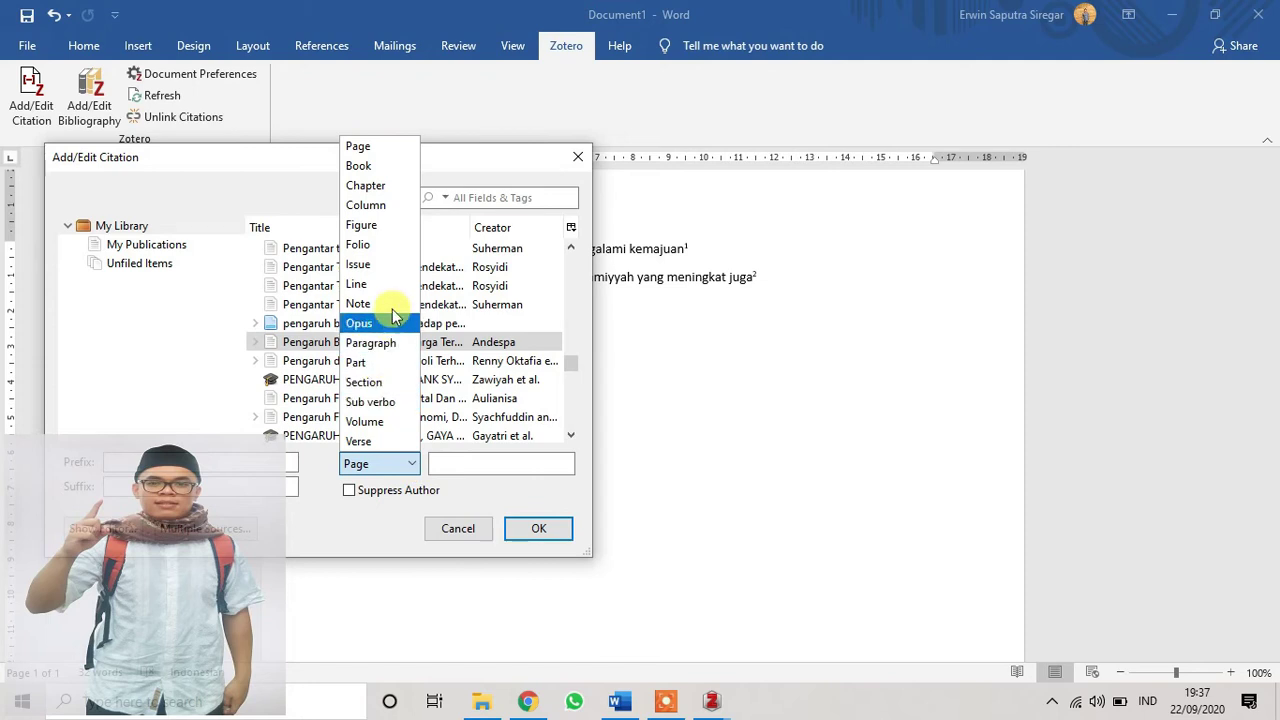
{"action": "left_click", "coordinate": [517, 466]}
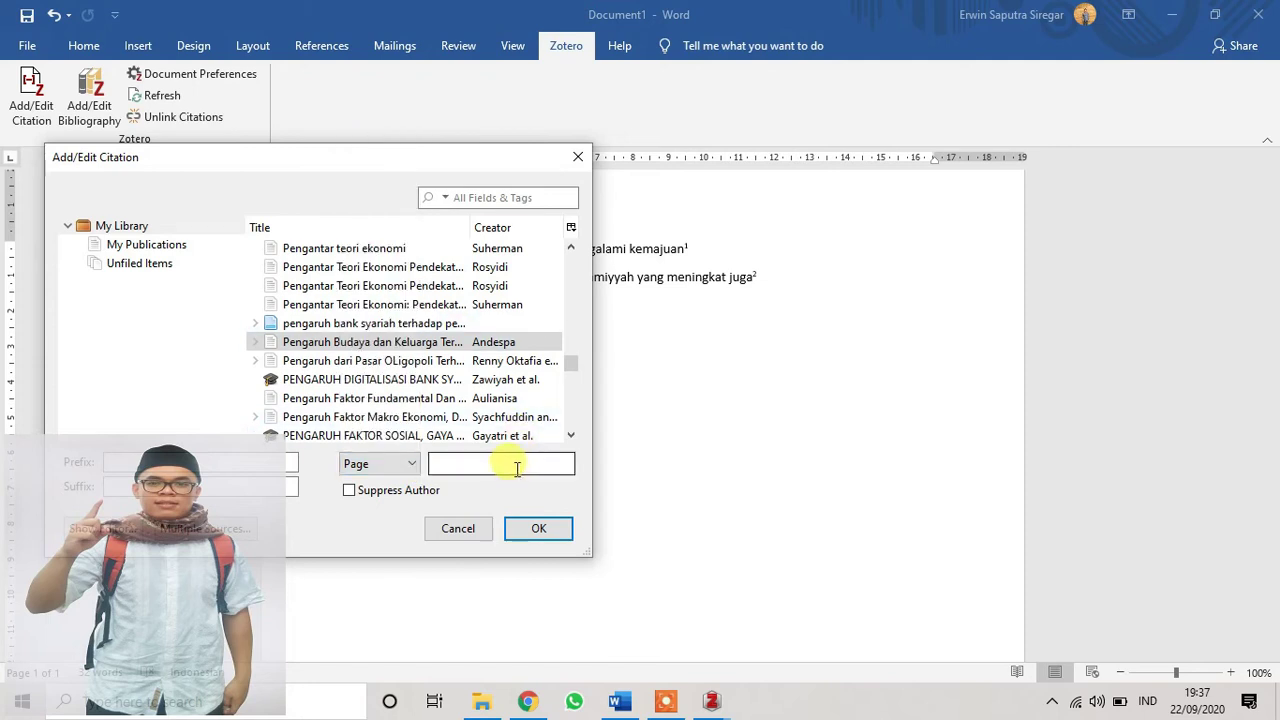
{"action": "left_click", "coordinate": [517, 466]}
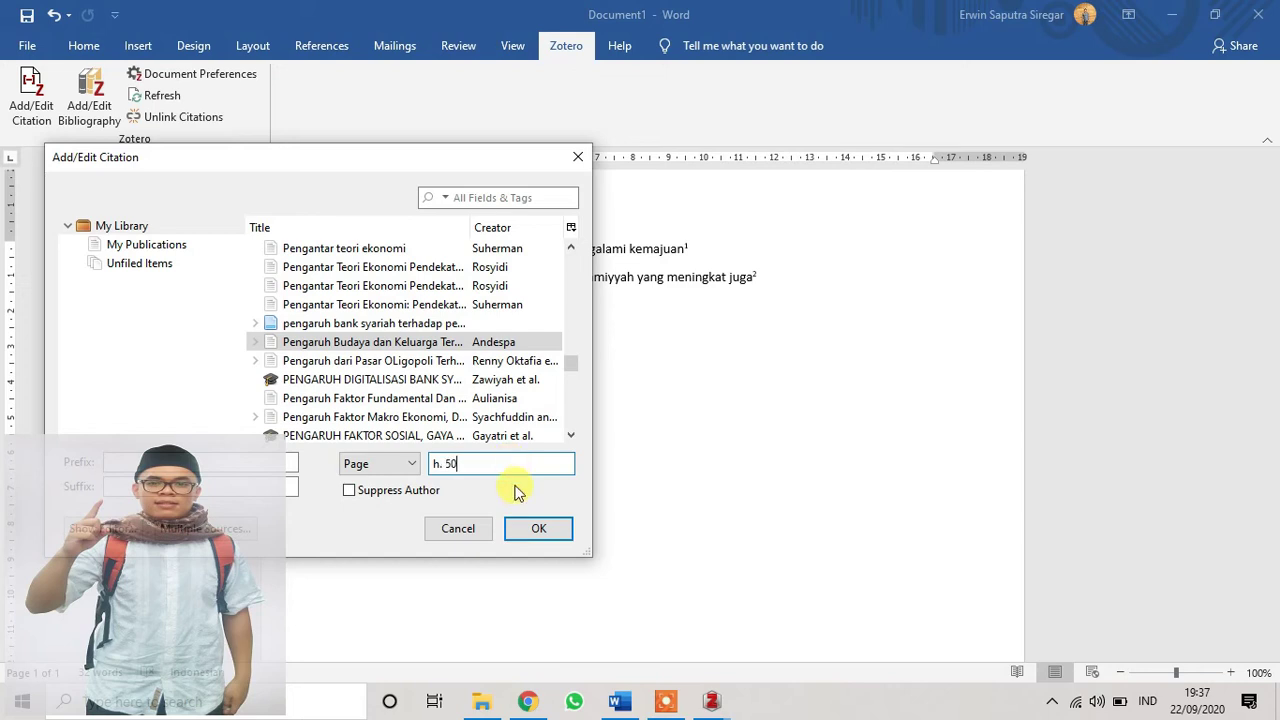
{"action": "left_click", "coordinate": [525, 533]}
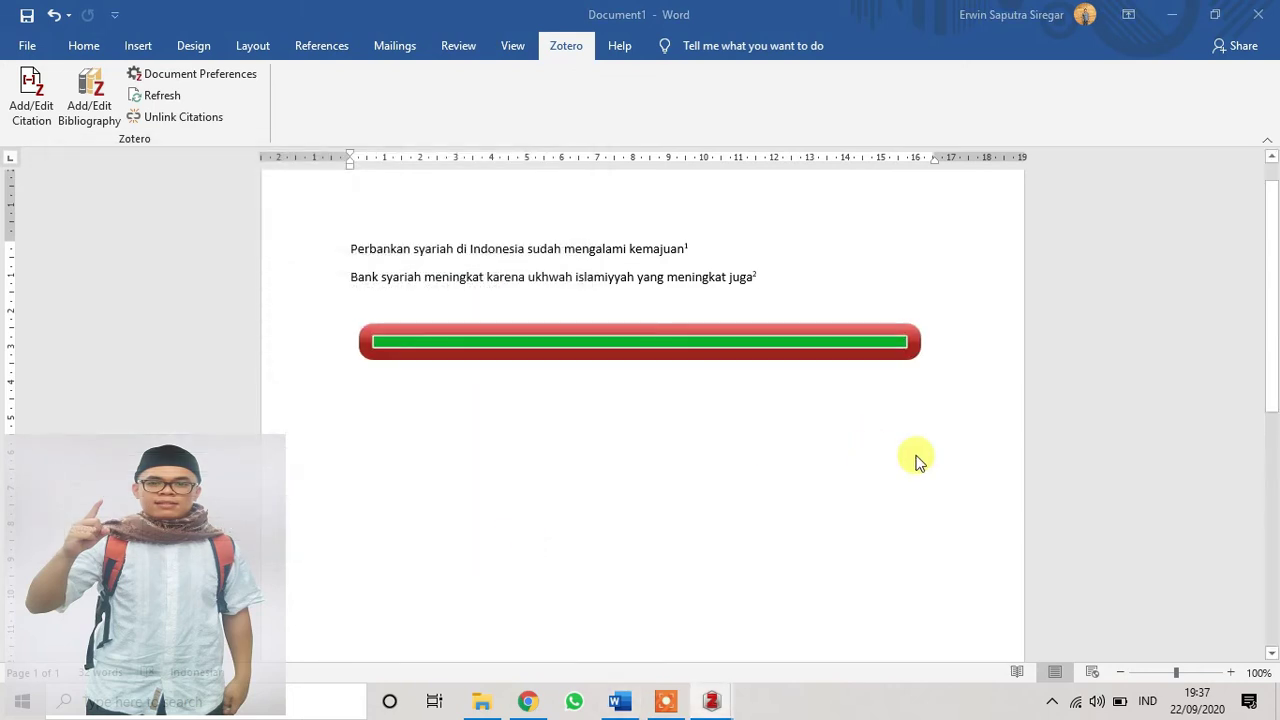
{"action": "left_click_drag", "start_coordinate": [1275, 376], "coordinate": [1272, 606]}
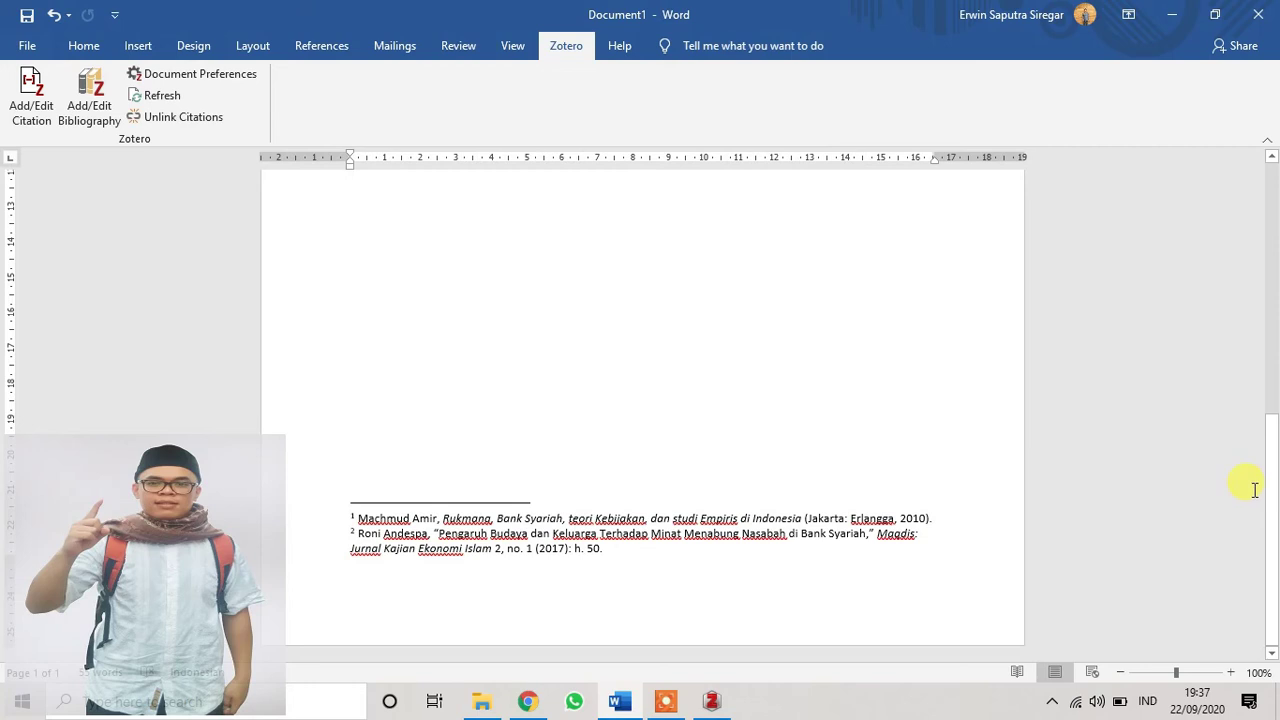
{"action": "left_click_drag", "start_coordinate": [1276, 492], "coordinate": [1276, 244]}
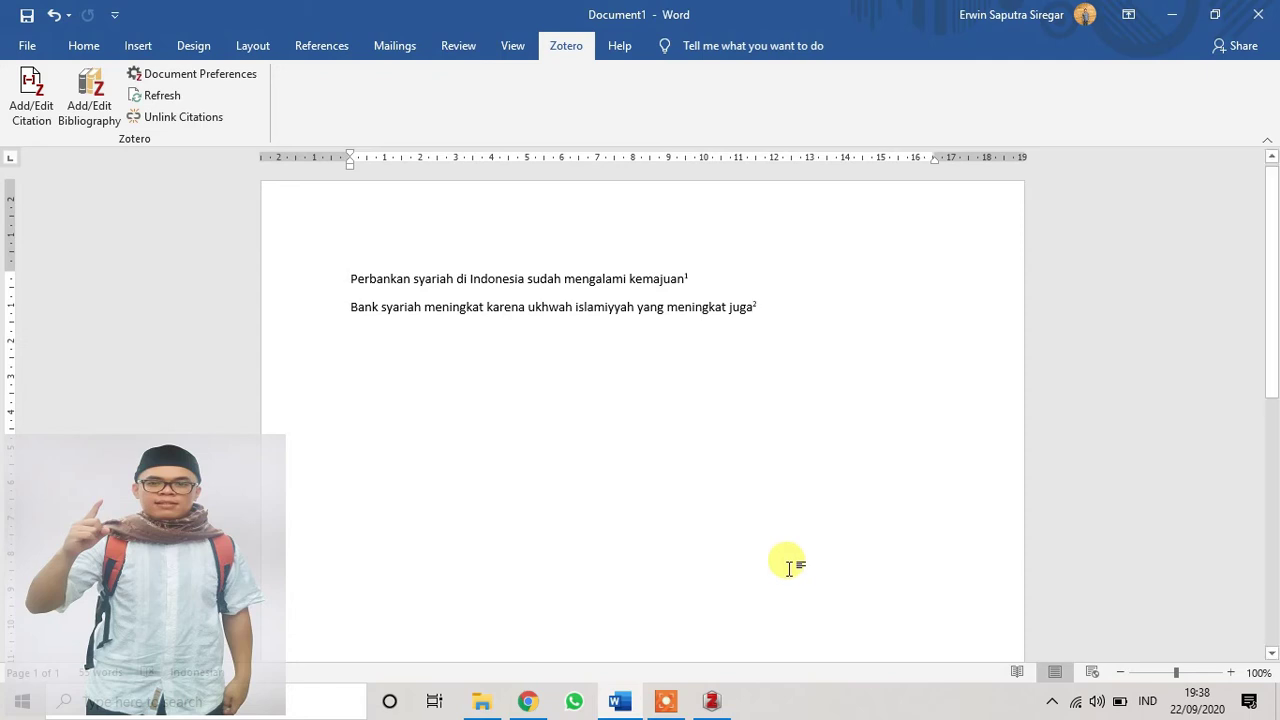
- Switch to Google Scholar in Chrome and search for "bank syariah syafii antonio"
{"action": "left_click", "coordinate": [525, 708]}
{"action": "triple_click", "coordinate": [491, 88]}
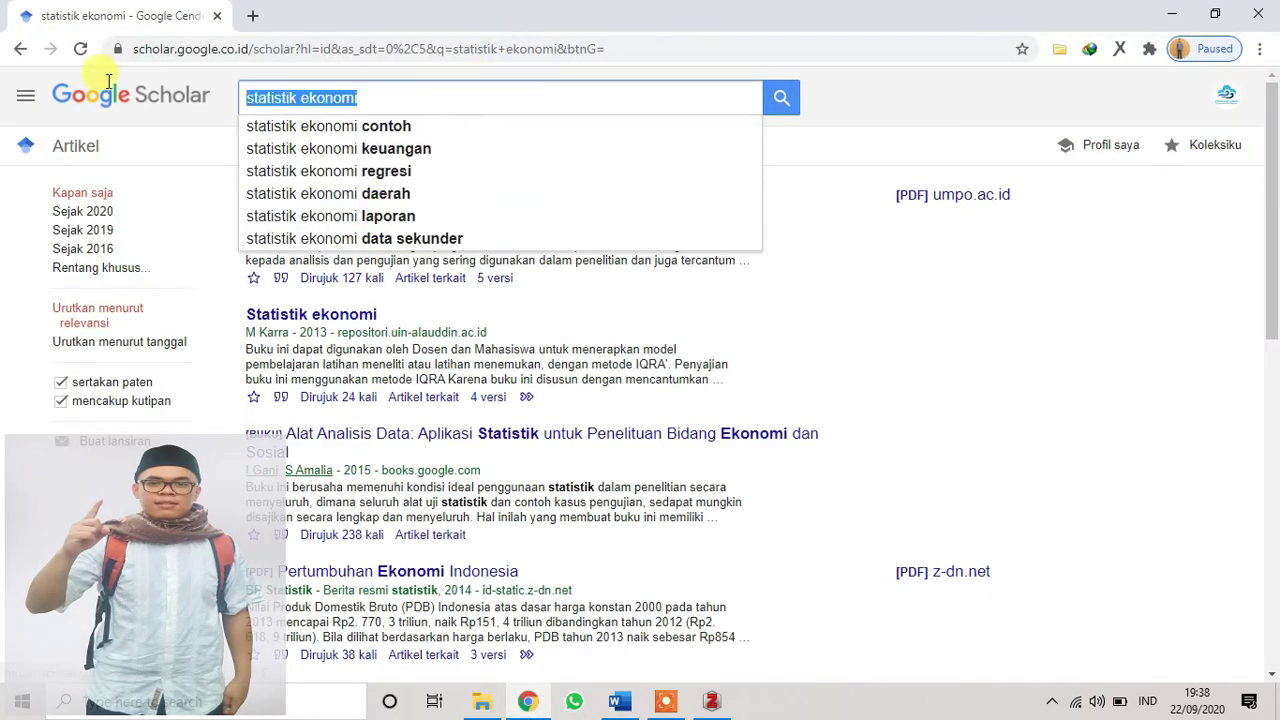
{"action": "type", "text": "bank s"}
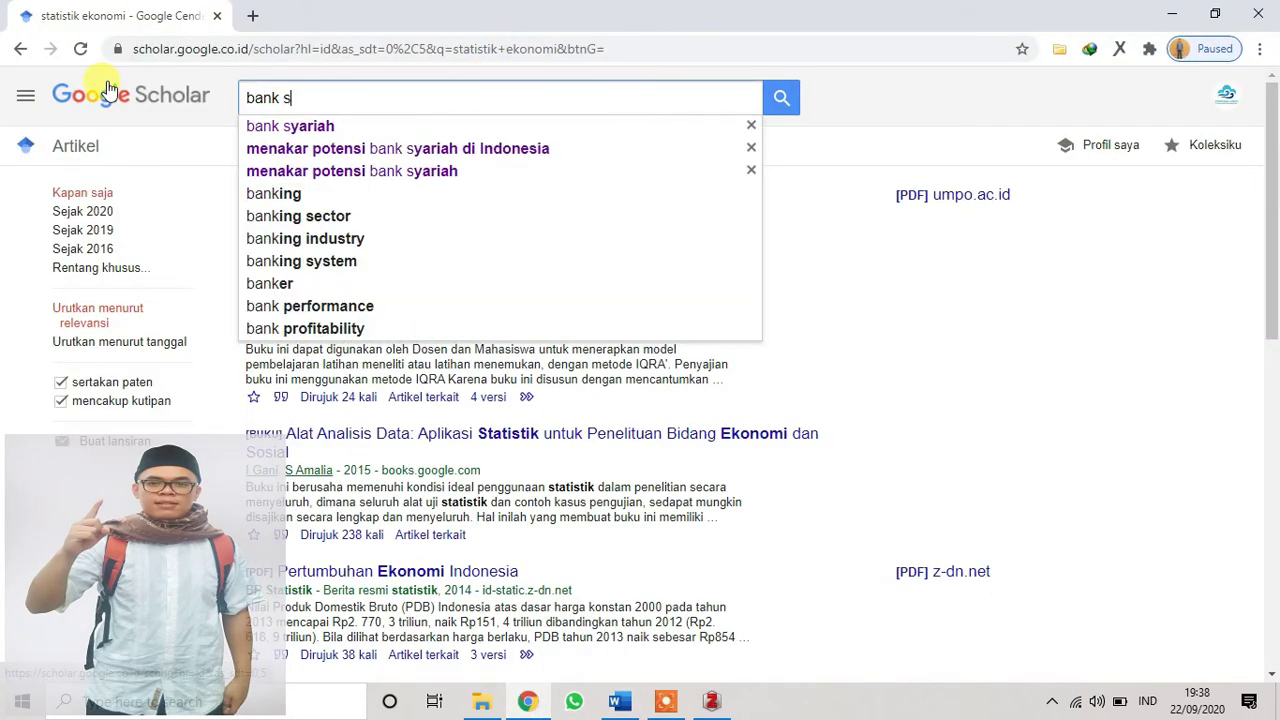
{"action": "type", "text": "yariah sya"}
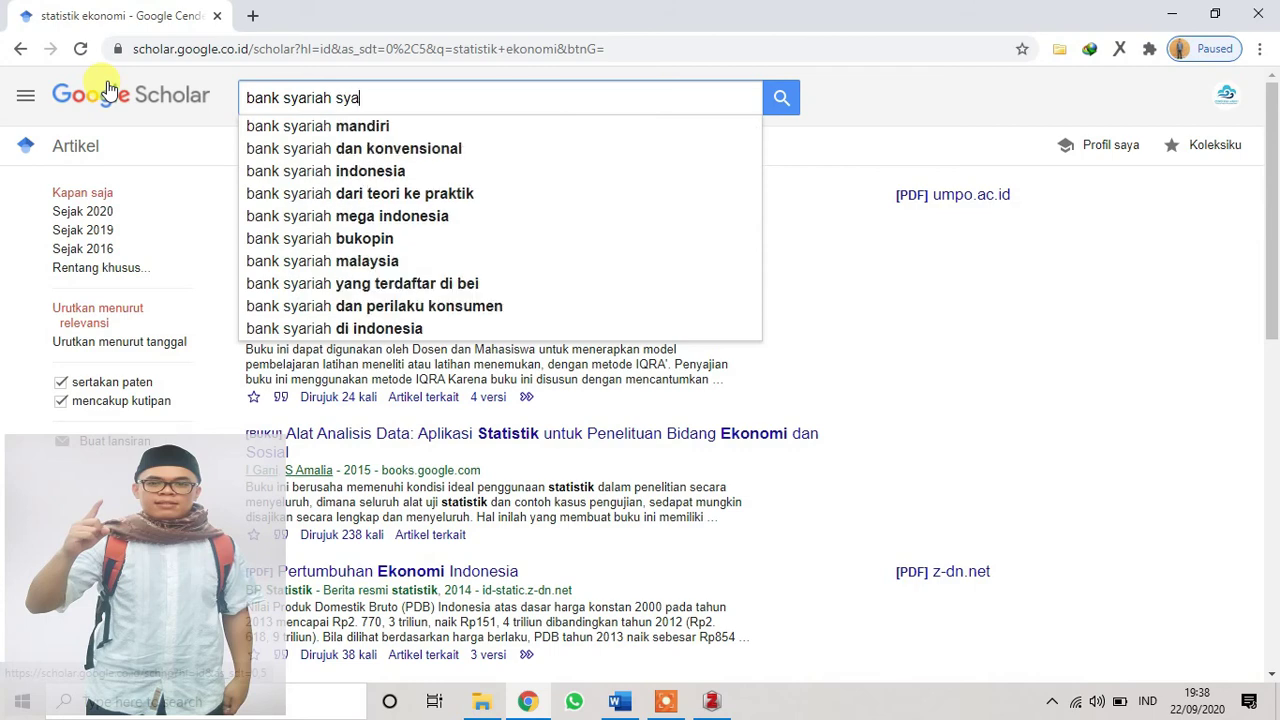
{"action": "type", "text": "fii anto"}
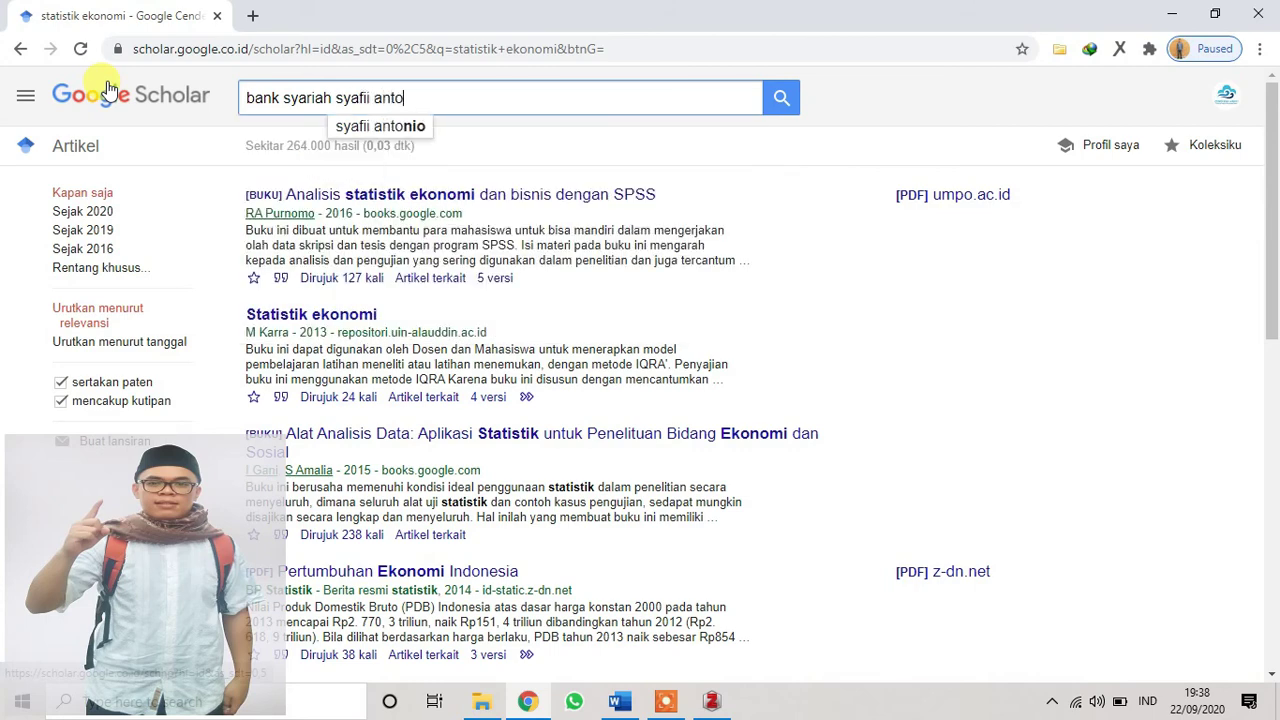
{"action": "type", "text": "nio"}
{"action": "key", "text": "Return"}
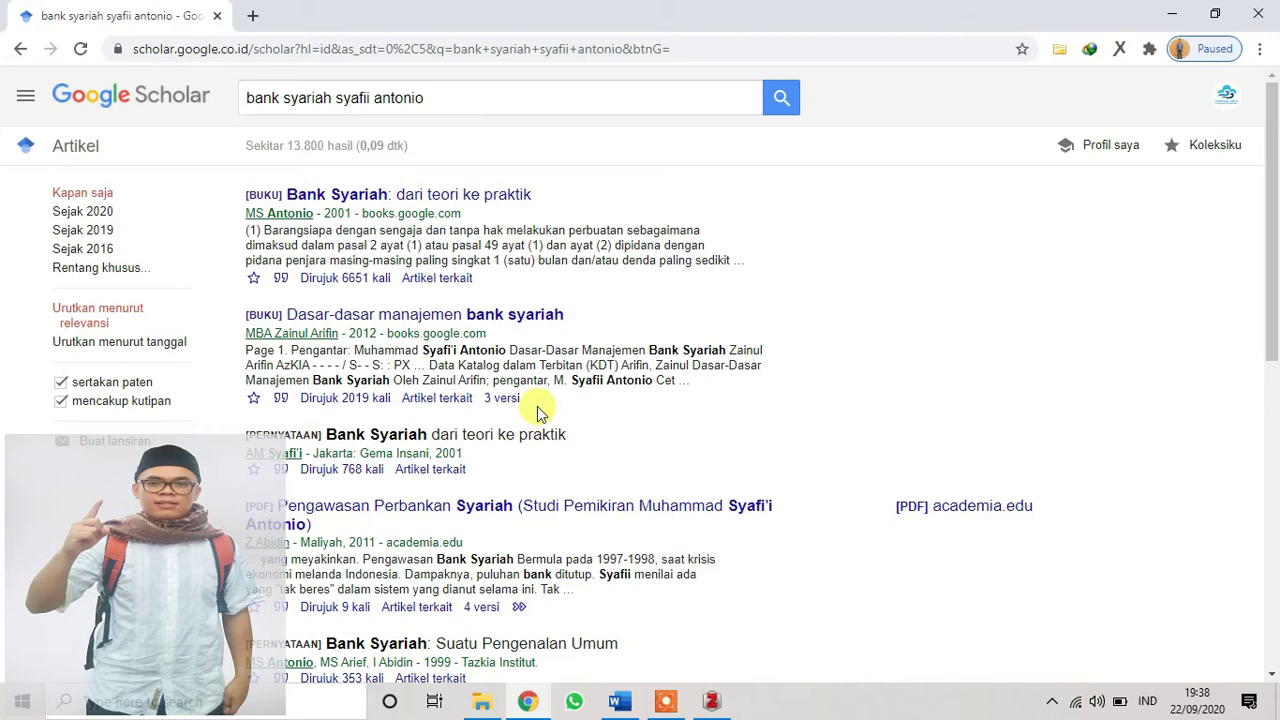
- Switch to Zotero and manually add a new book item with the title "Bank Syariah"
{"action": "left_click", "coordinate": [716, 703]}
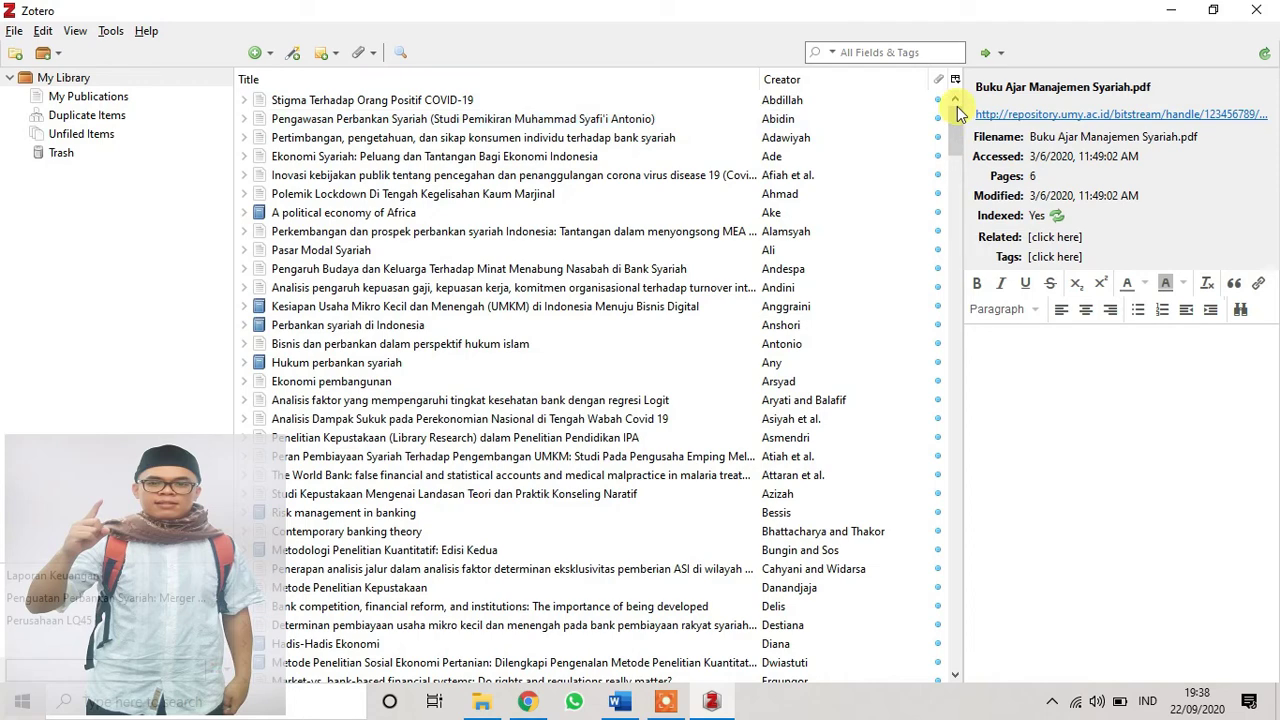
{"action": "left_click", "coordinate": [271, 53]}
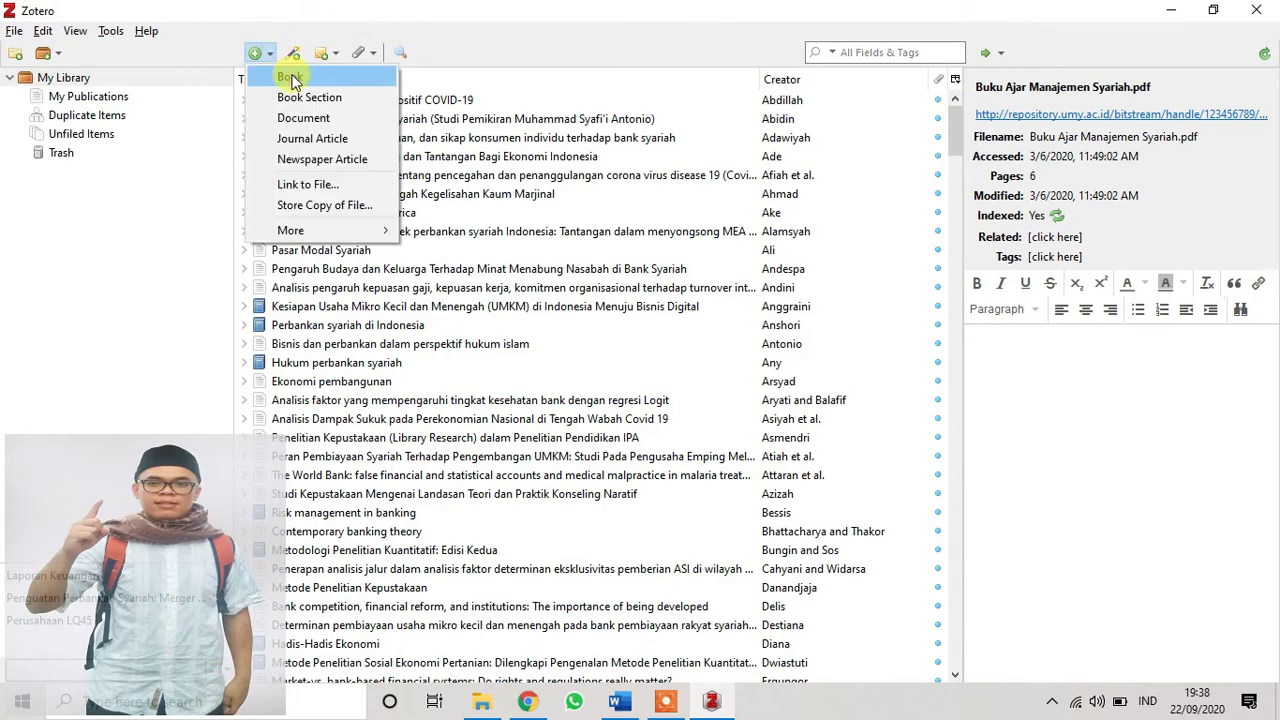
{"action": "left_click", "coordinate": [305, 35]}
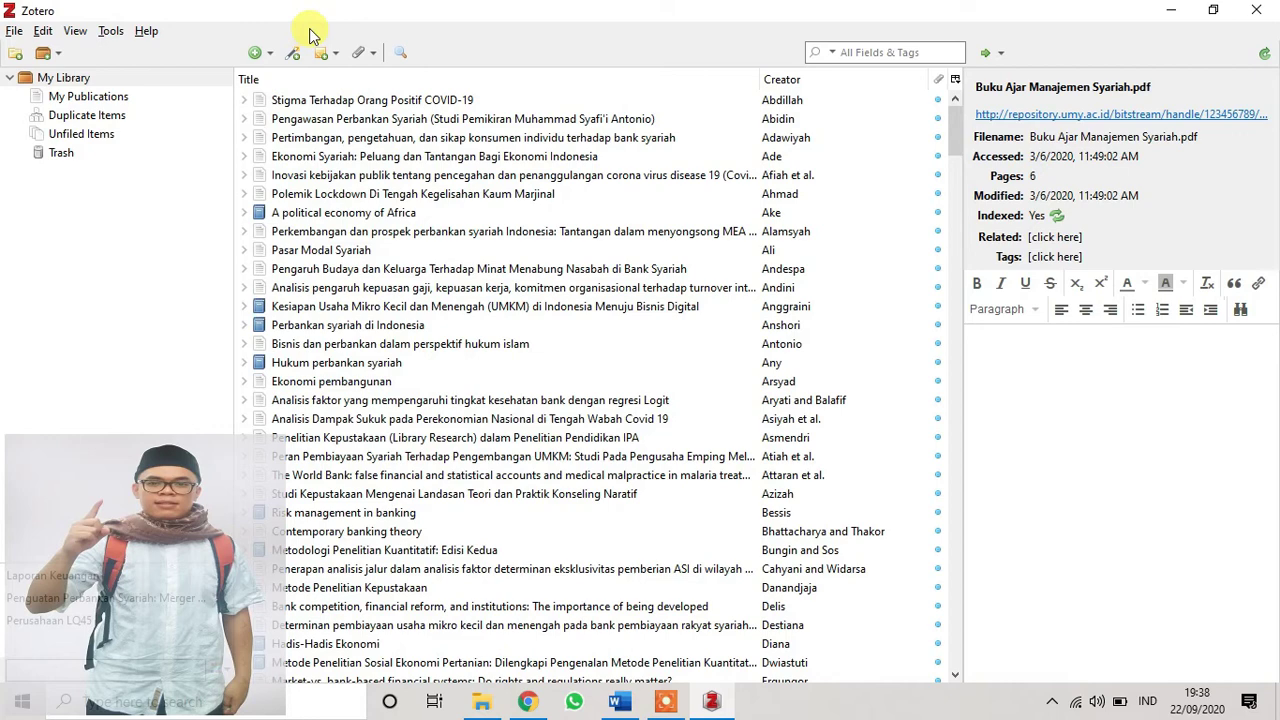
{"action": "left_click", "coordinate": [265, 52]}
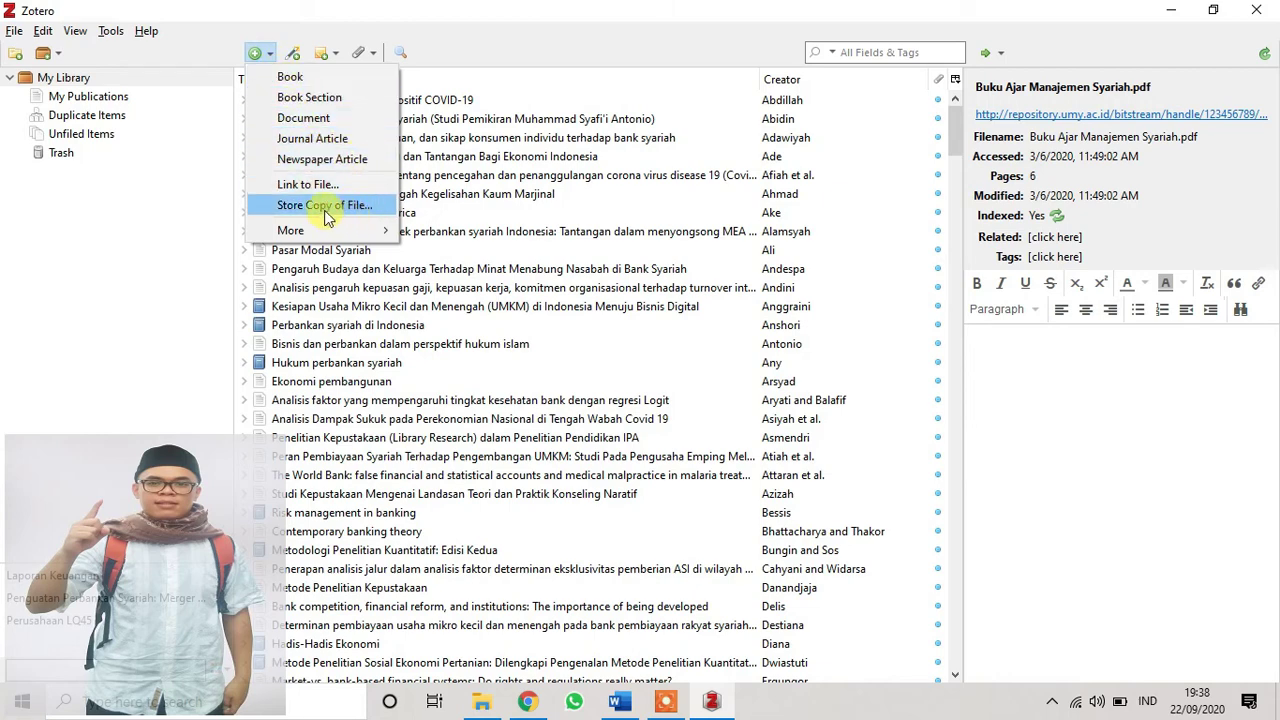
{"action": "left_click", "coordinate": [298, 76]}
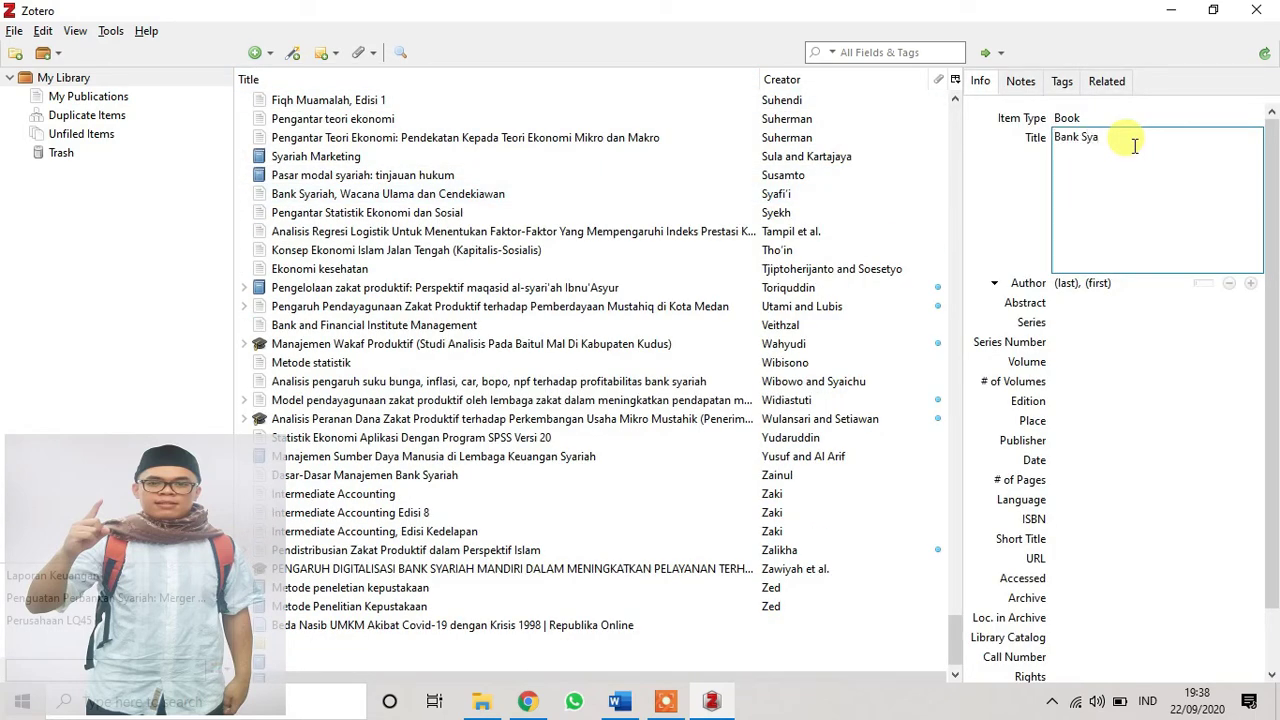
- Fill in the last name and first name of the new book's author
{"action": "left_click", "coordinate": [1067, 283]}
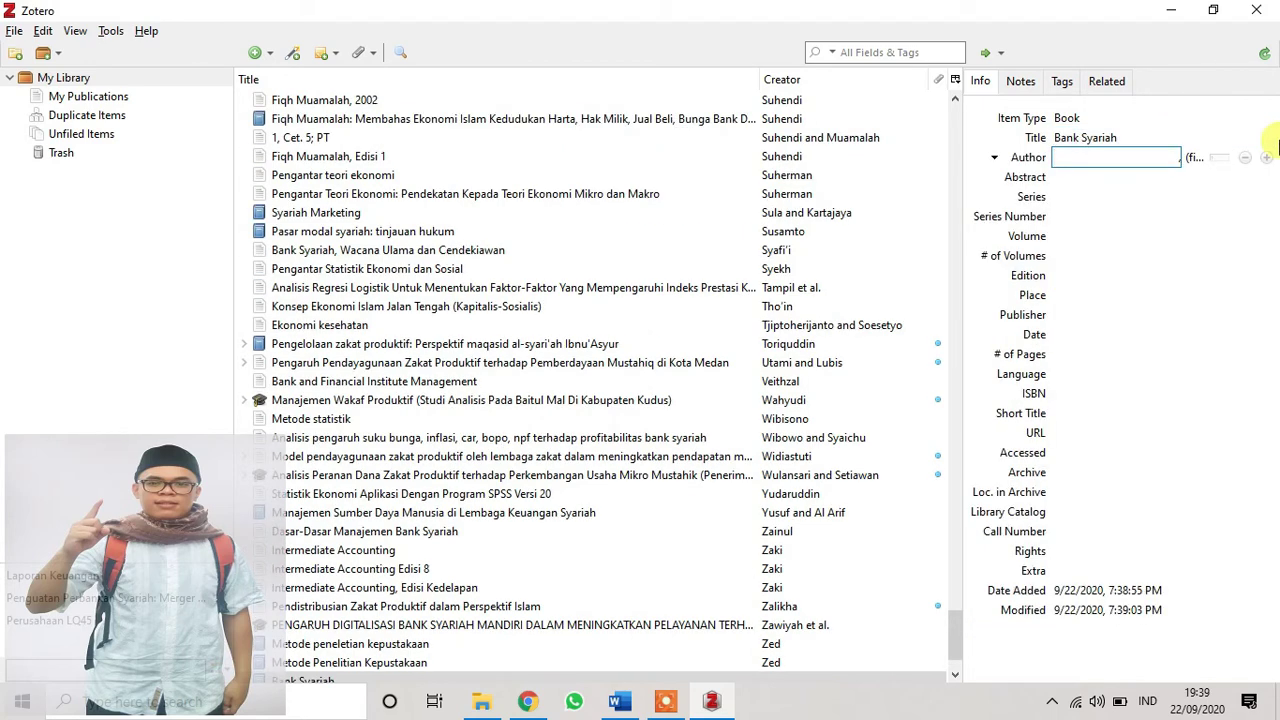
{"action": "type", "text": "Siregar"}
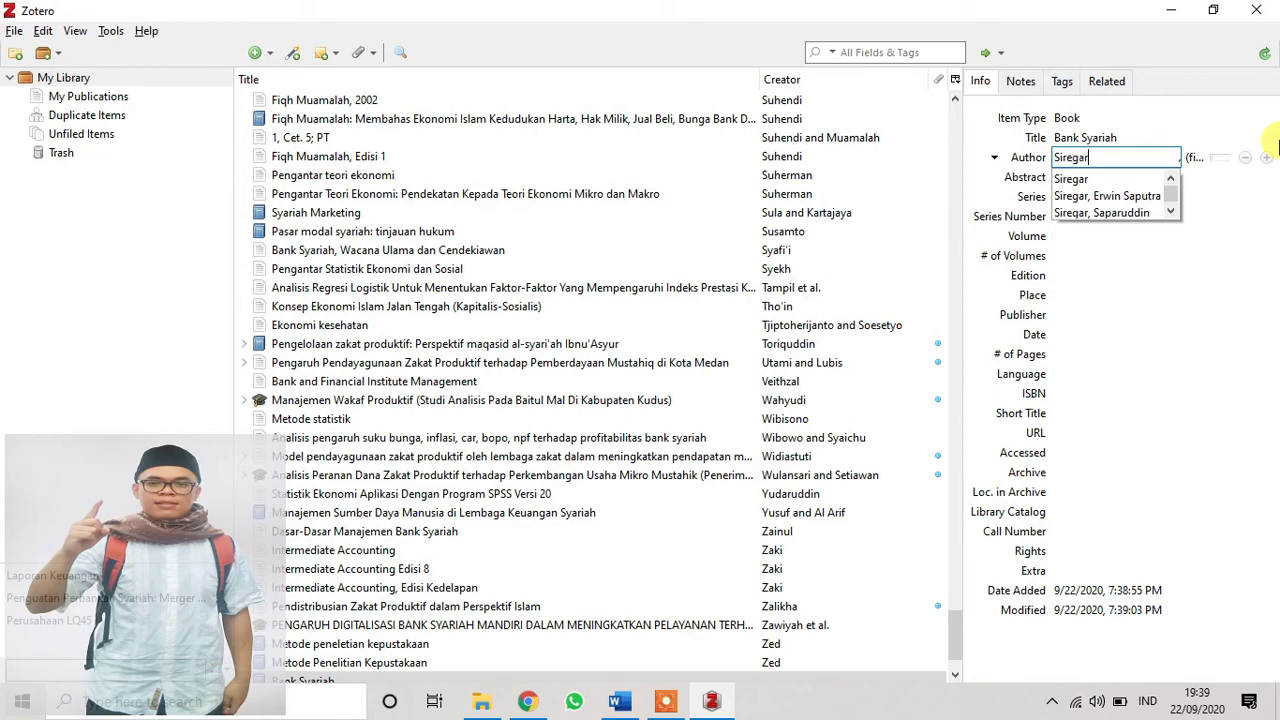
{"action": "left_click", "coordinate": [1195, 160]}
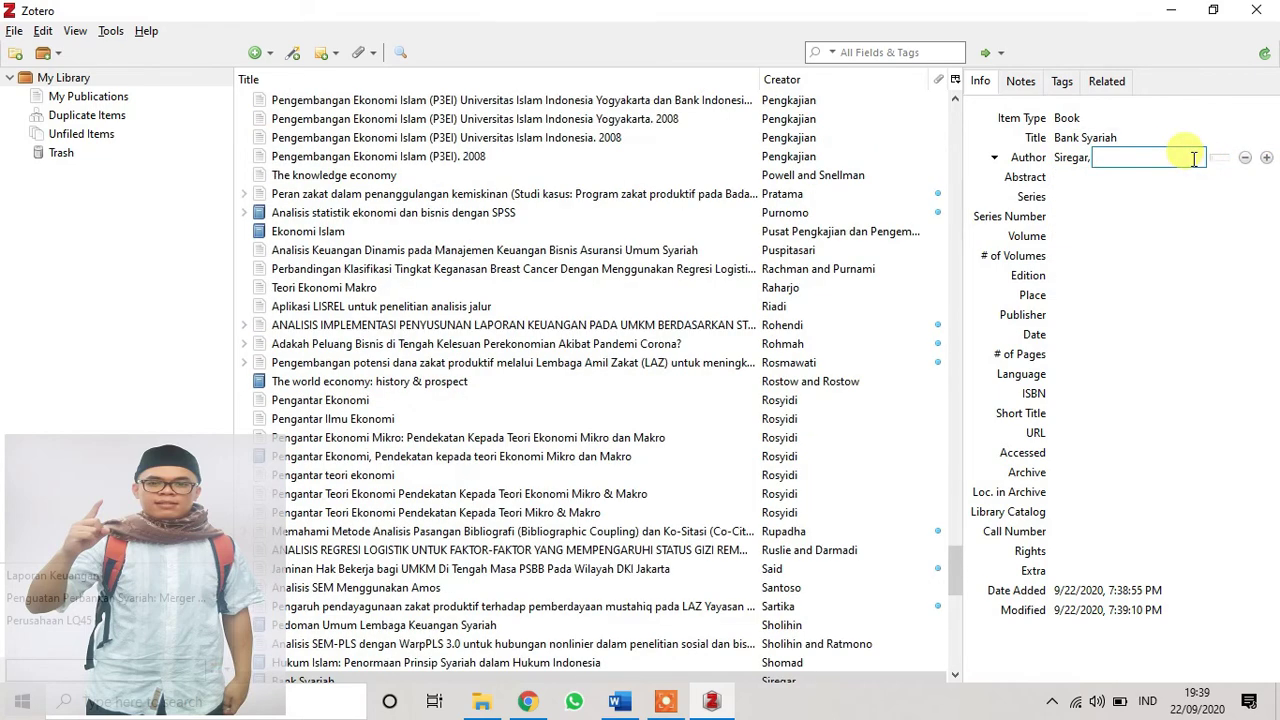
{"action": "type", "text": "Erwin Saputra"}
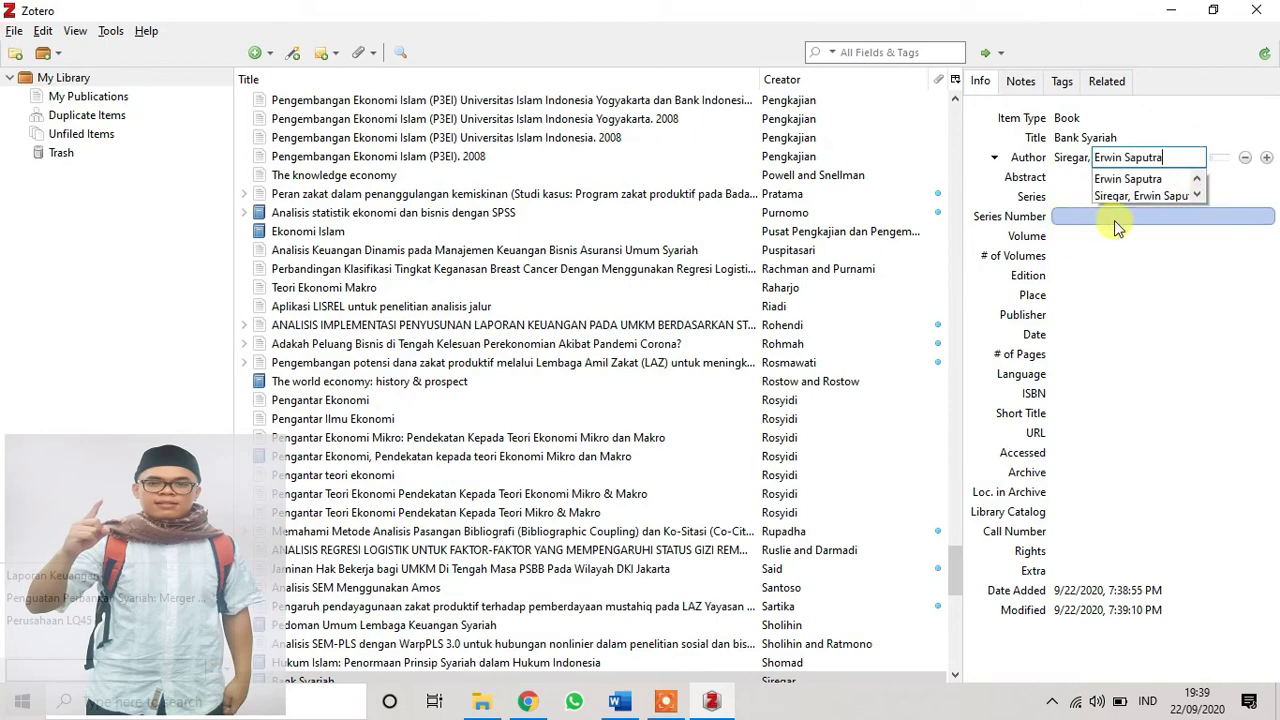
- Set the new book's place to "Medan", its edition to "2" and its publisher to "Erlangga"
{"action": "left_click", "coordinate": [1062, 275]}
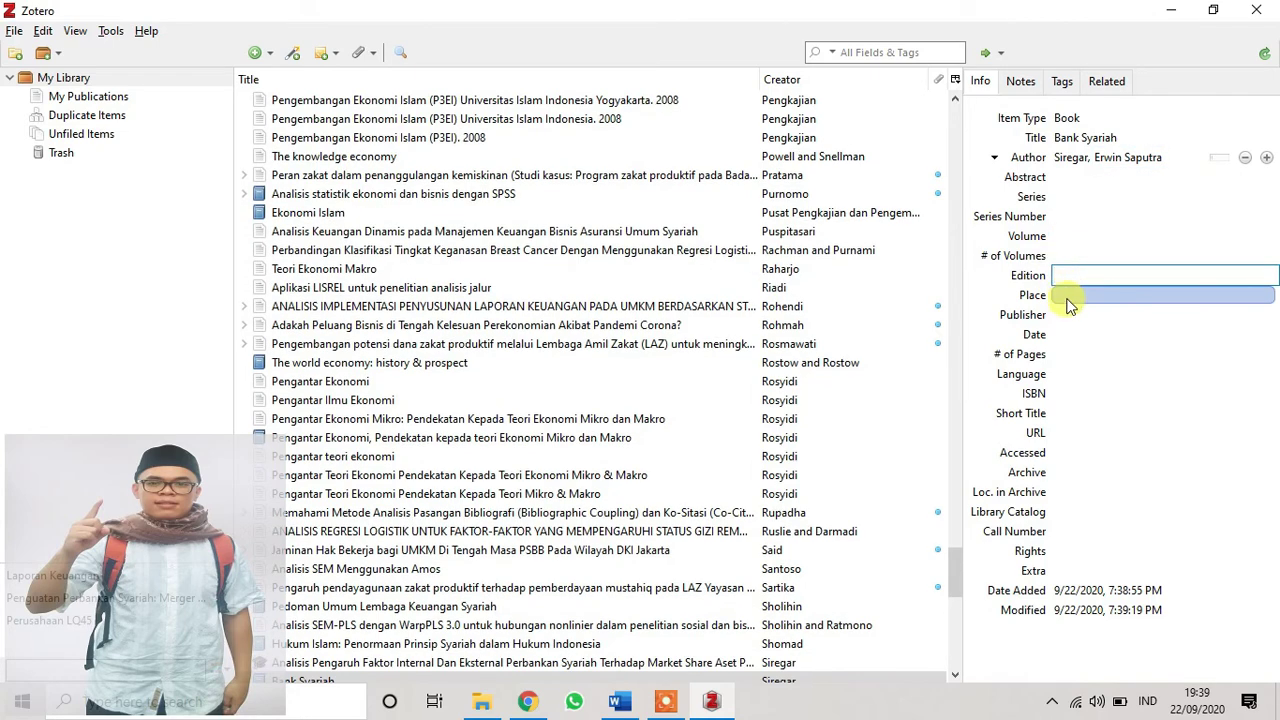
{"action": "left_click", "coordinate": [1067, 294]}
{"action": "type", "text": "Medan"}
{"action": "left_click", "coordinate": [1063, 276]}
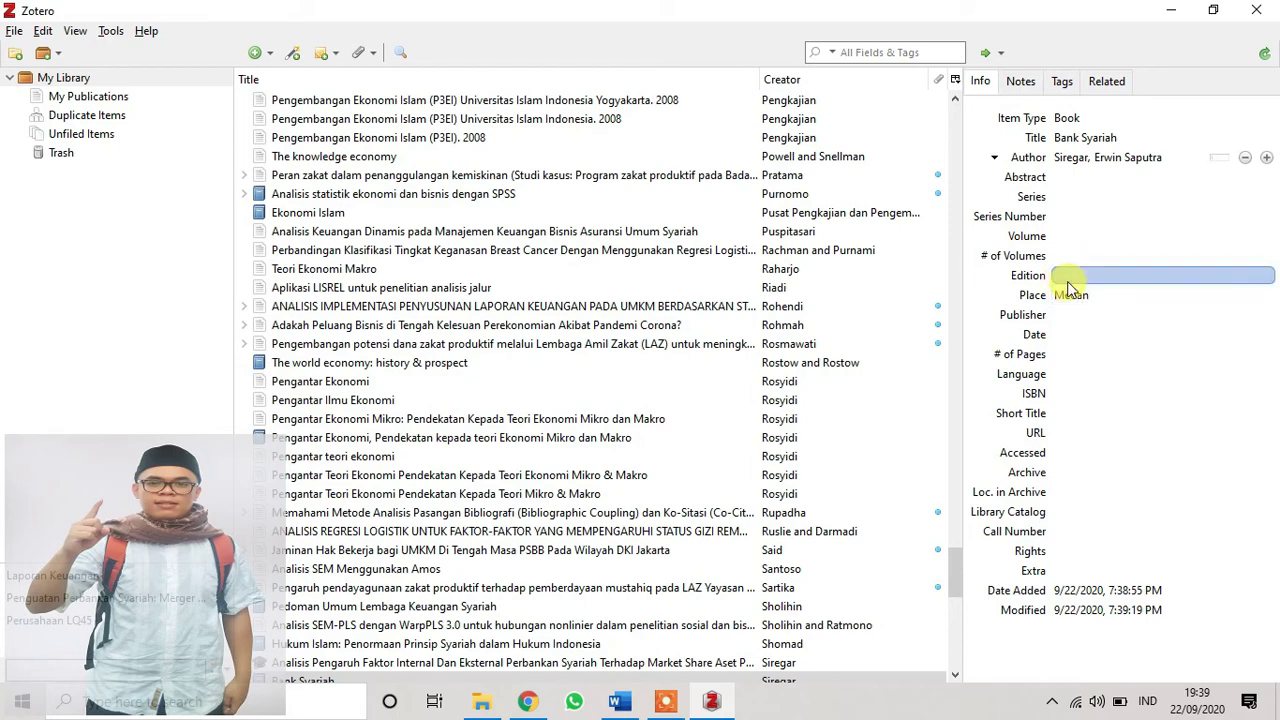
{"action": "type", "text": "2"}
{"action": "left_click", "coordinate": [1063, 314]}
{"action": "type", "text": "Er"}
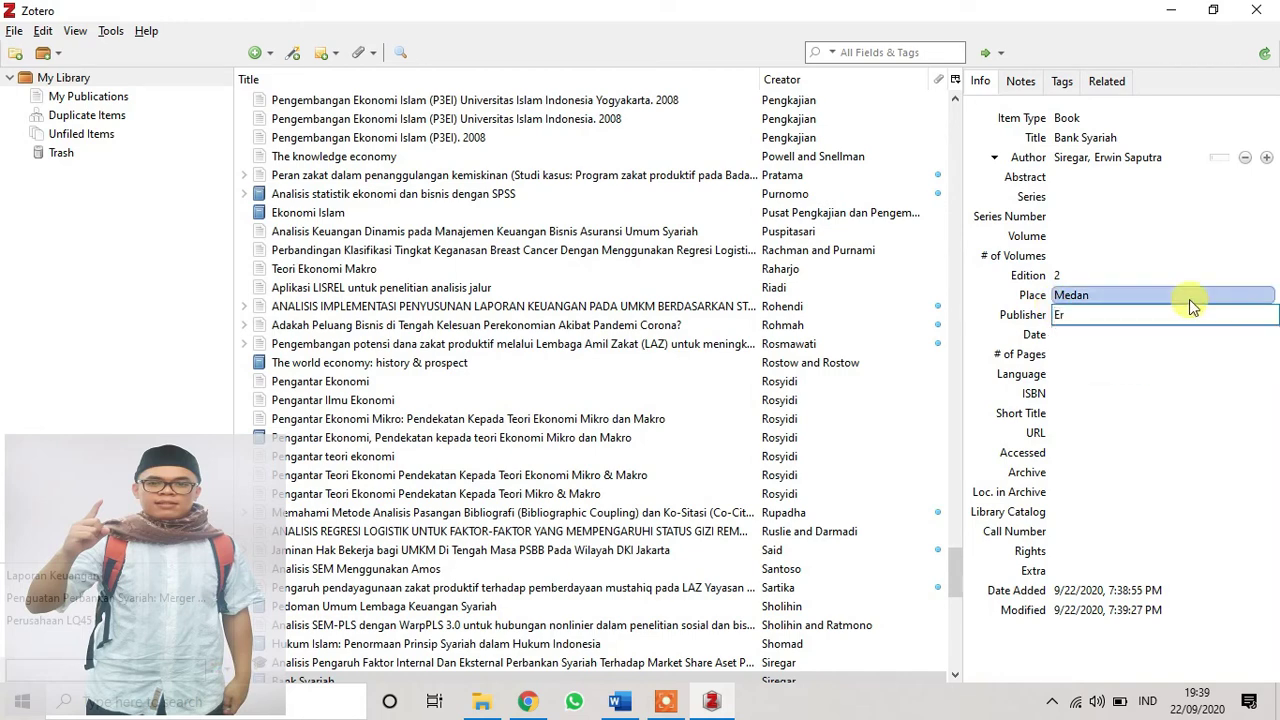
{"action": "type", "text": "langga"}
- Set the new book's date to 2020 and its number of pages to 200
{"action": "left_click", "coordinate": [1087, 339]}
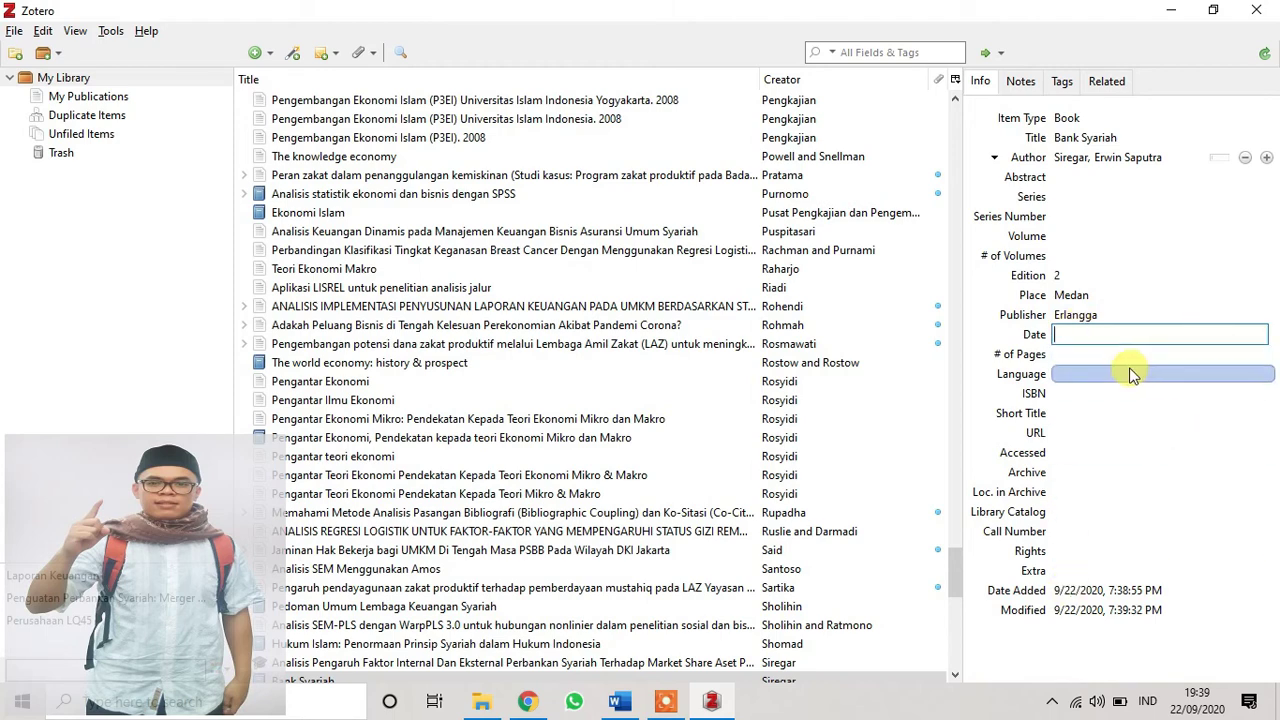
{"action": "type", "text": "2020"}
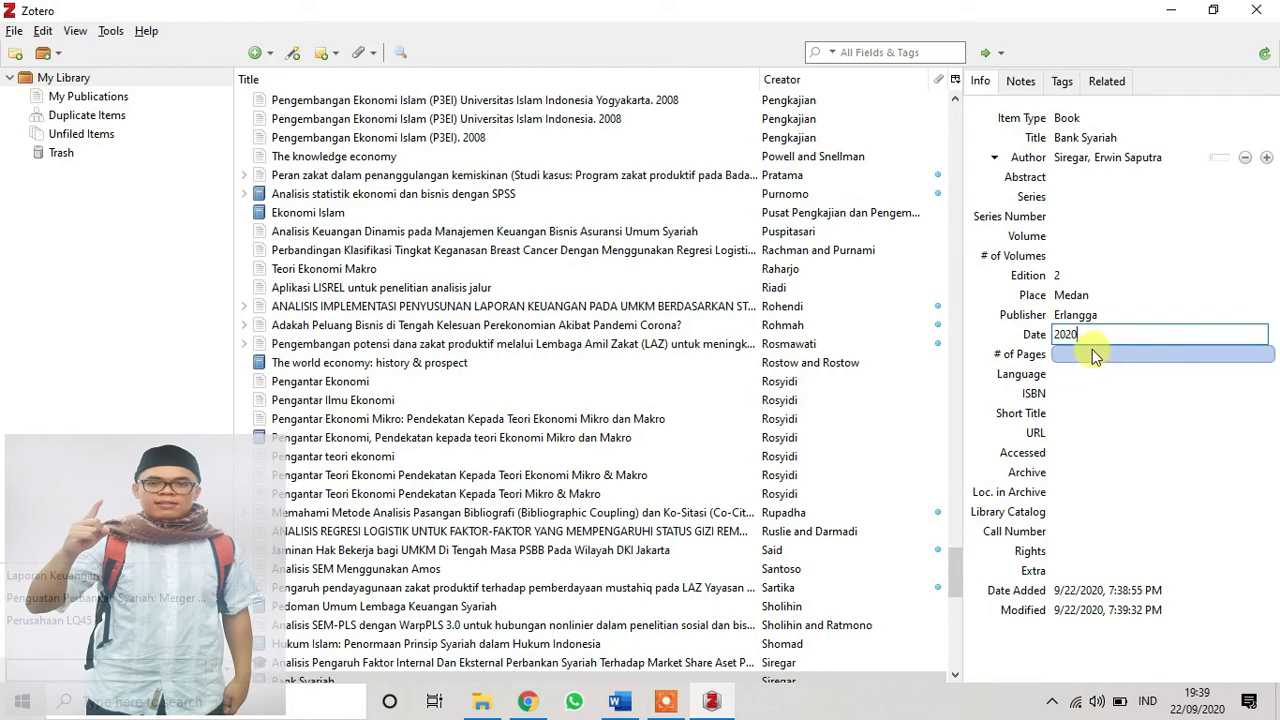
{"action": "left_click", "coordinate": [1094, 353]}
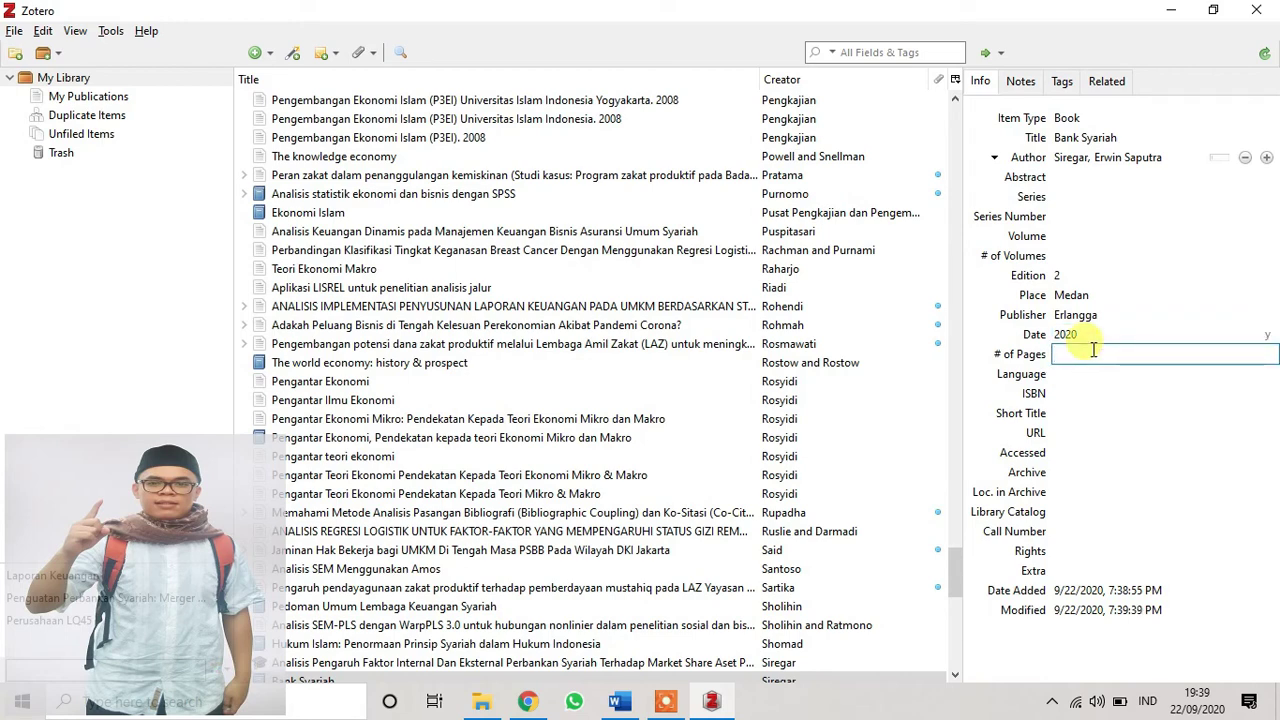
{"action": "type", "text": "200"}
{"action": "left_click", "coordinate": [1056, 393]}
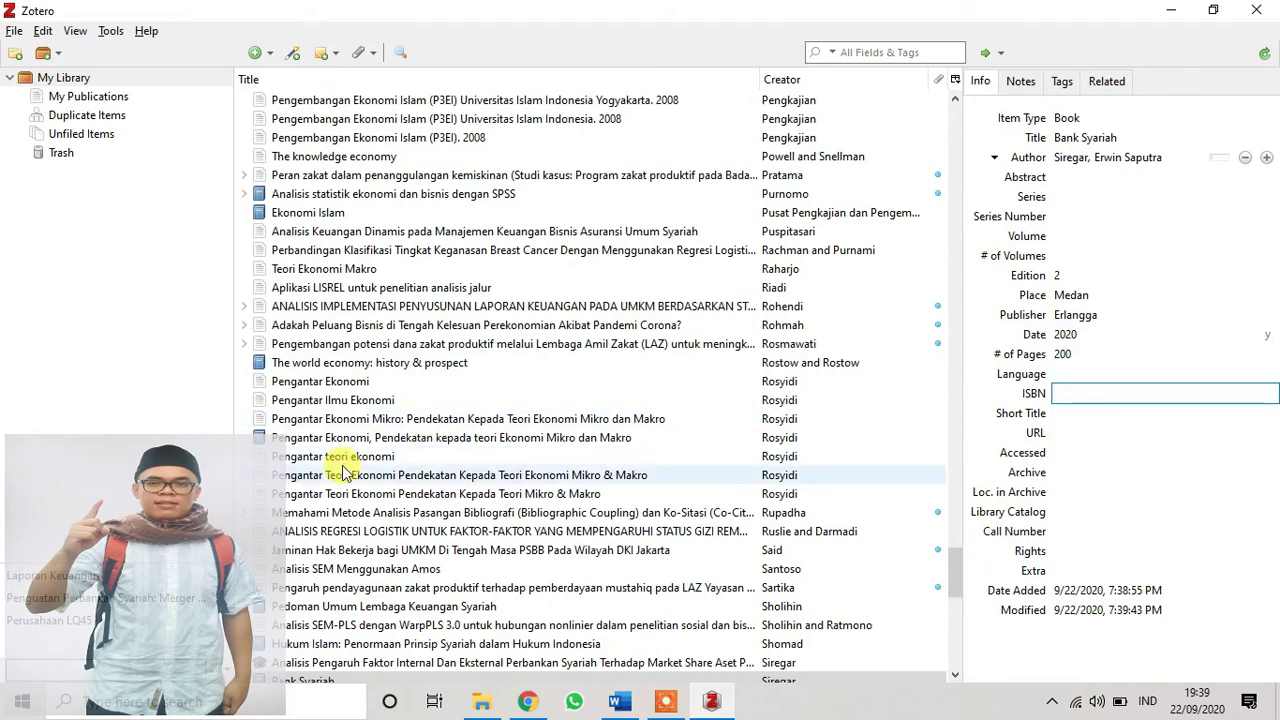
{"action": "left_click", "coordinate": [109, 400]}
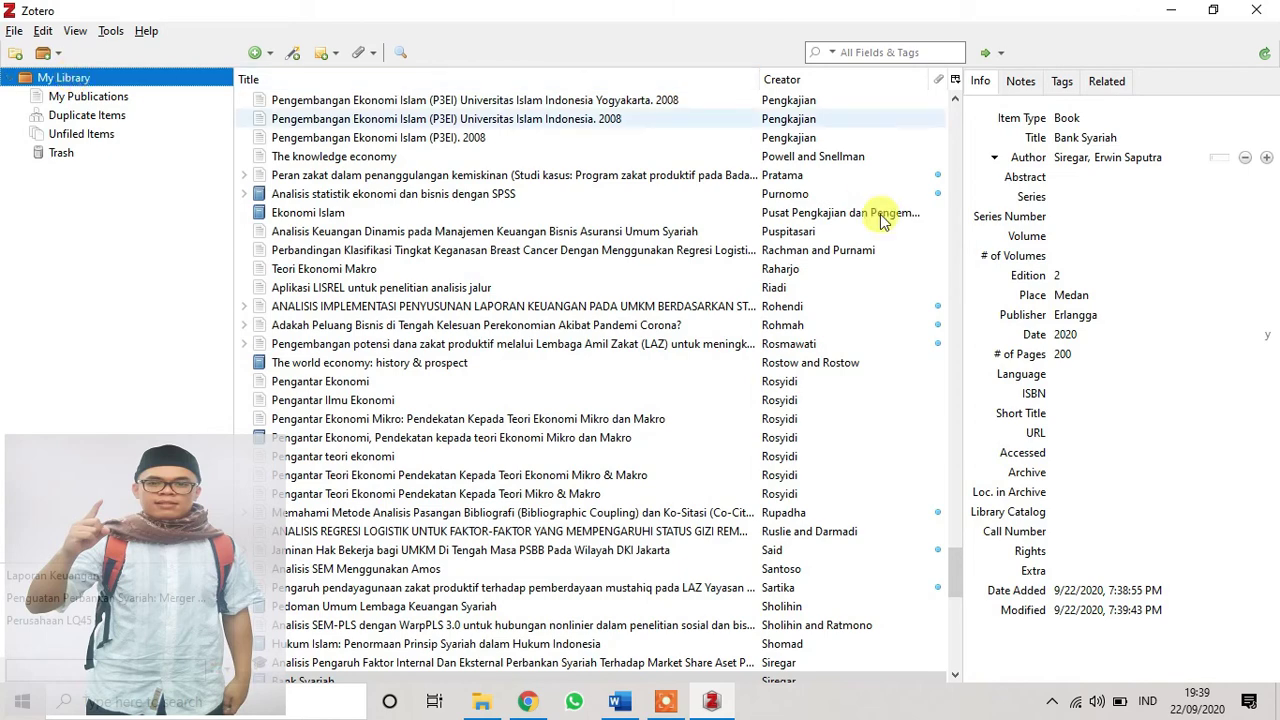
- Search the Zotero library for "bank syariah" and locate the manually added book among the results
{"action": "left_click_drag", "start_coordinate": [957, 563], "coordinate": [955, 50]}
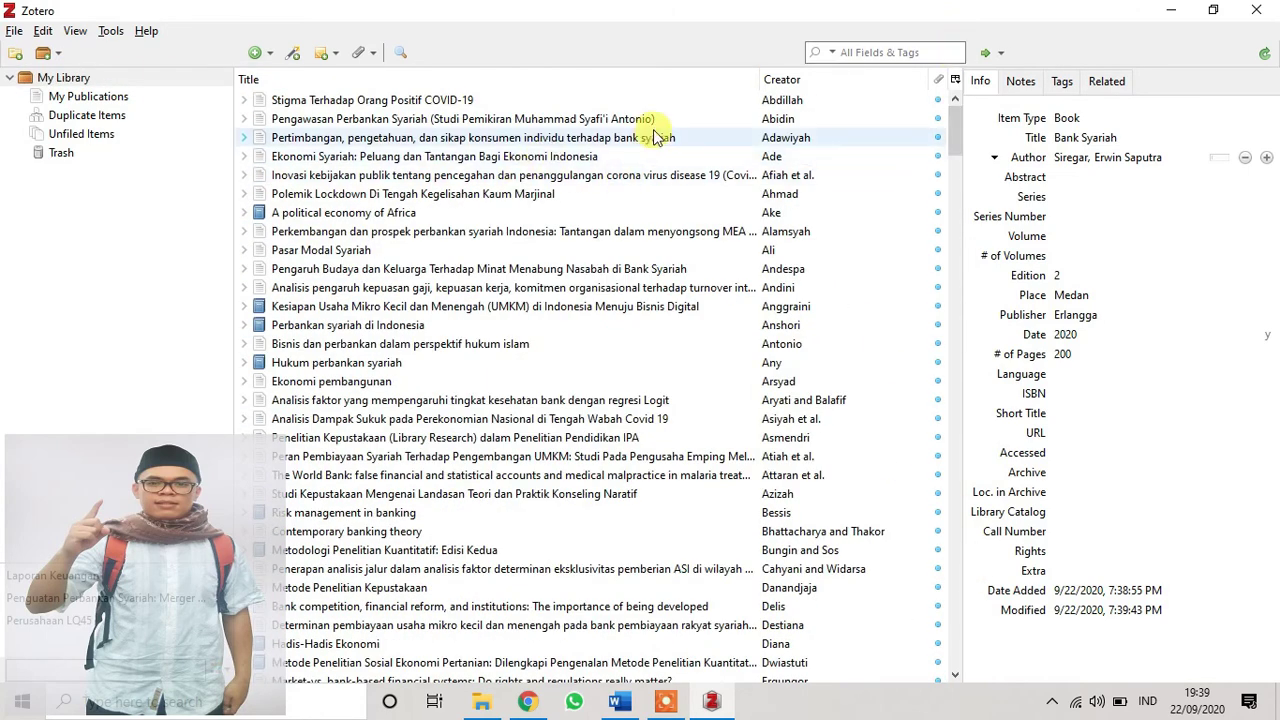
{"action": "left_click", "coordinate": [846, 50]}
{"action": "type", "text": "bank syariah"}
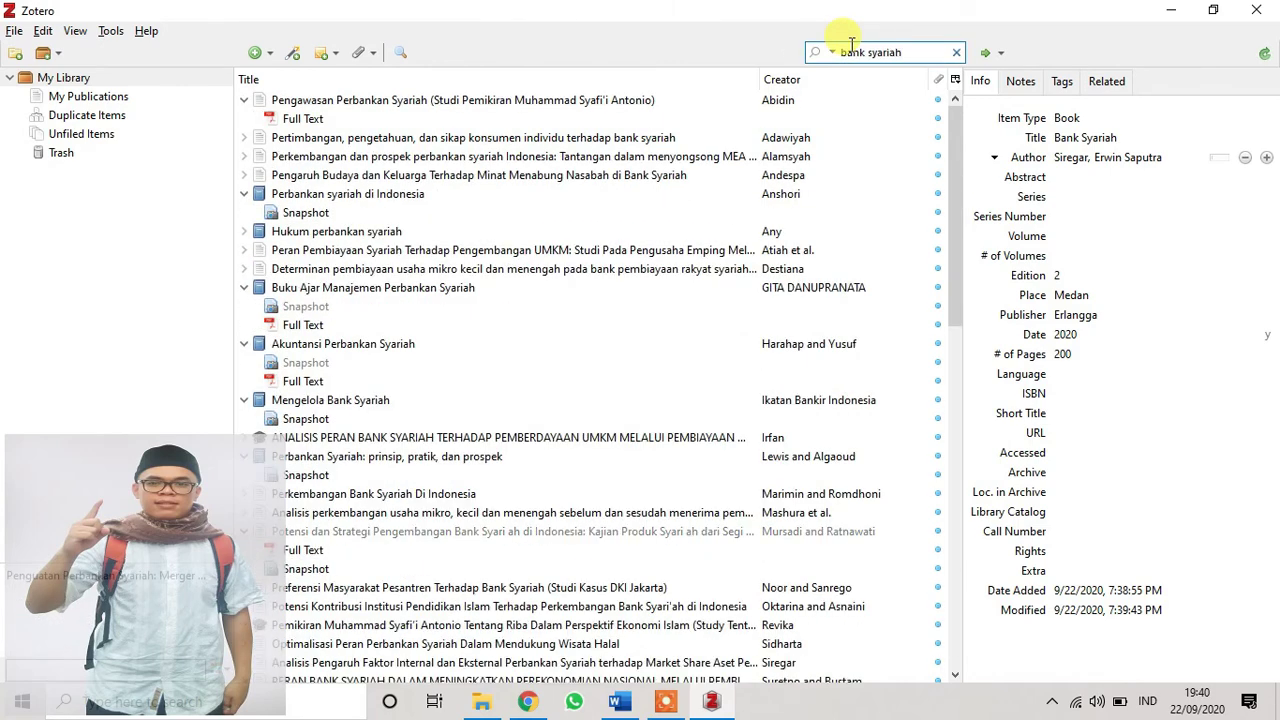
{"action": "left_click_drag", "start_coordinate": [957, 197], "coordinate": [940, 553]}
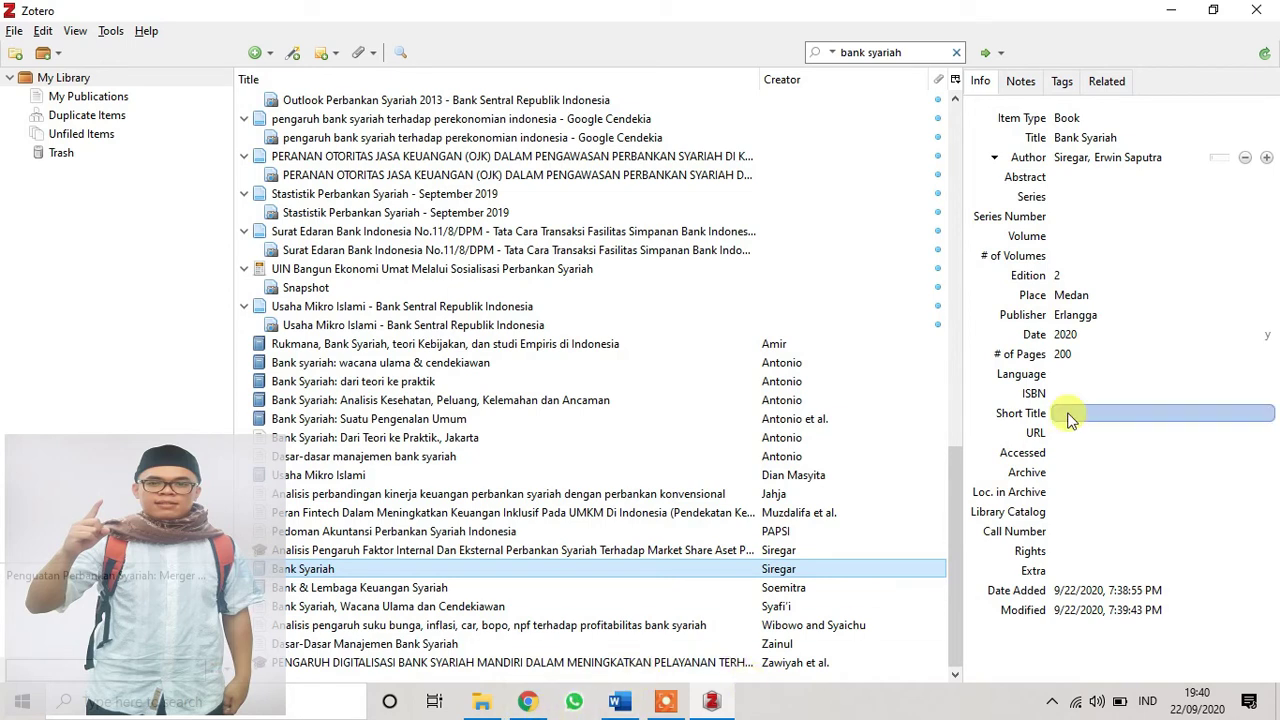
{"action": "left_click", "coordinate": [1140, 257]}
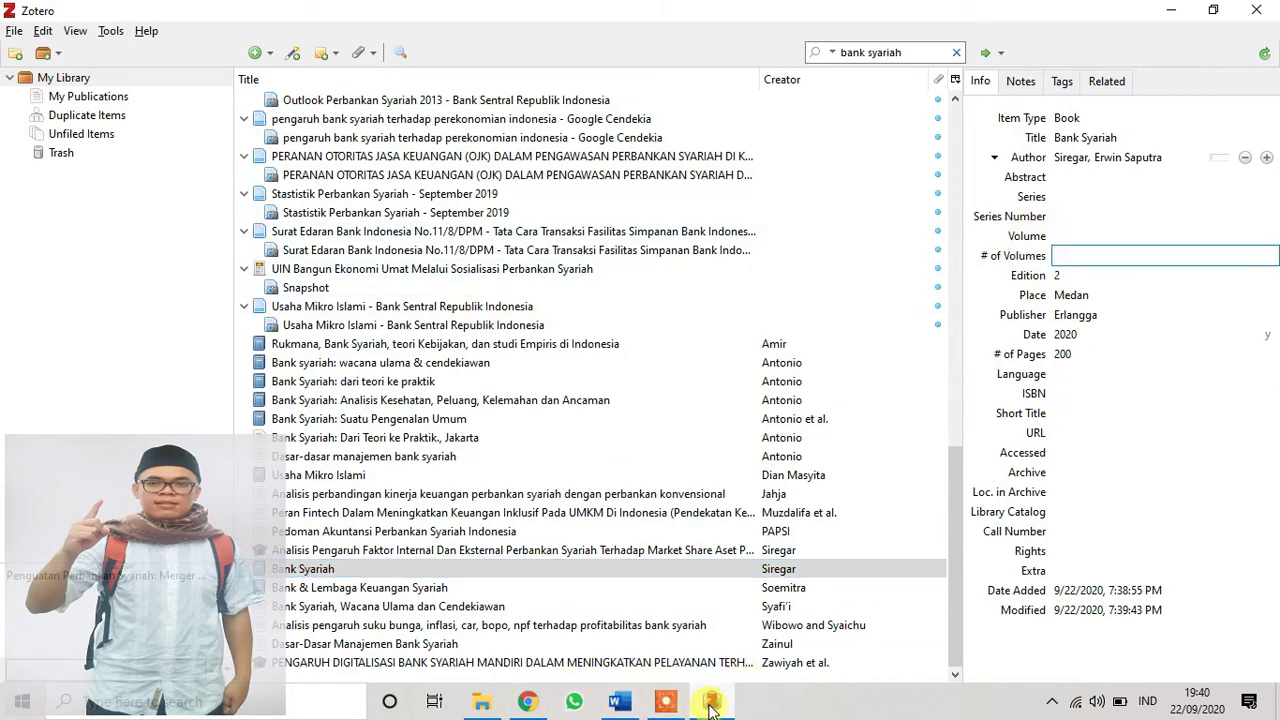
- Switch to Google Scholar in Chrome and try to save all the listed search results to the Zotero library
{"action": "key", "text": "alt+Tab"}
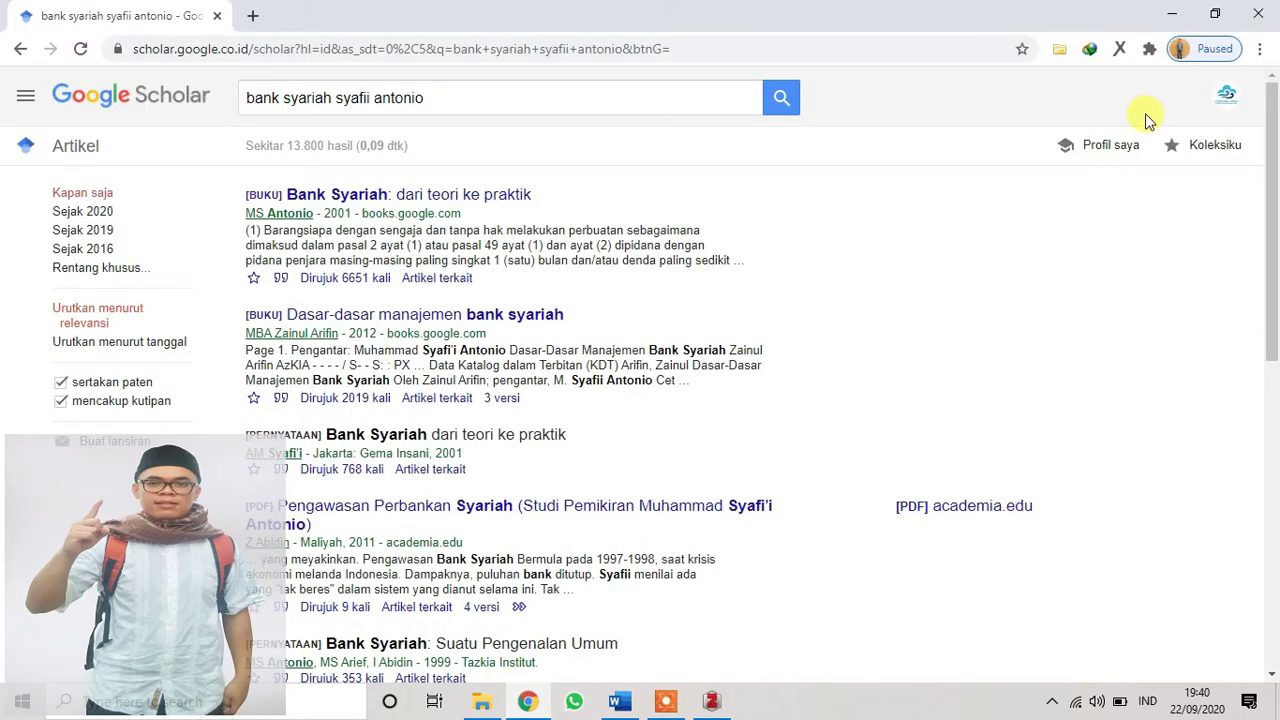
{"action": "left_click", "coordinate": [1064, 52]}
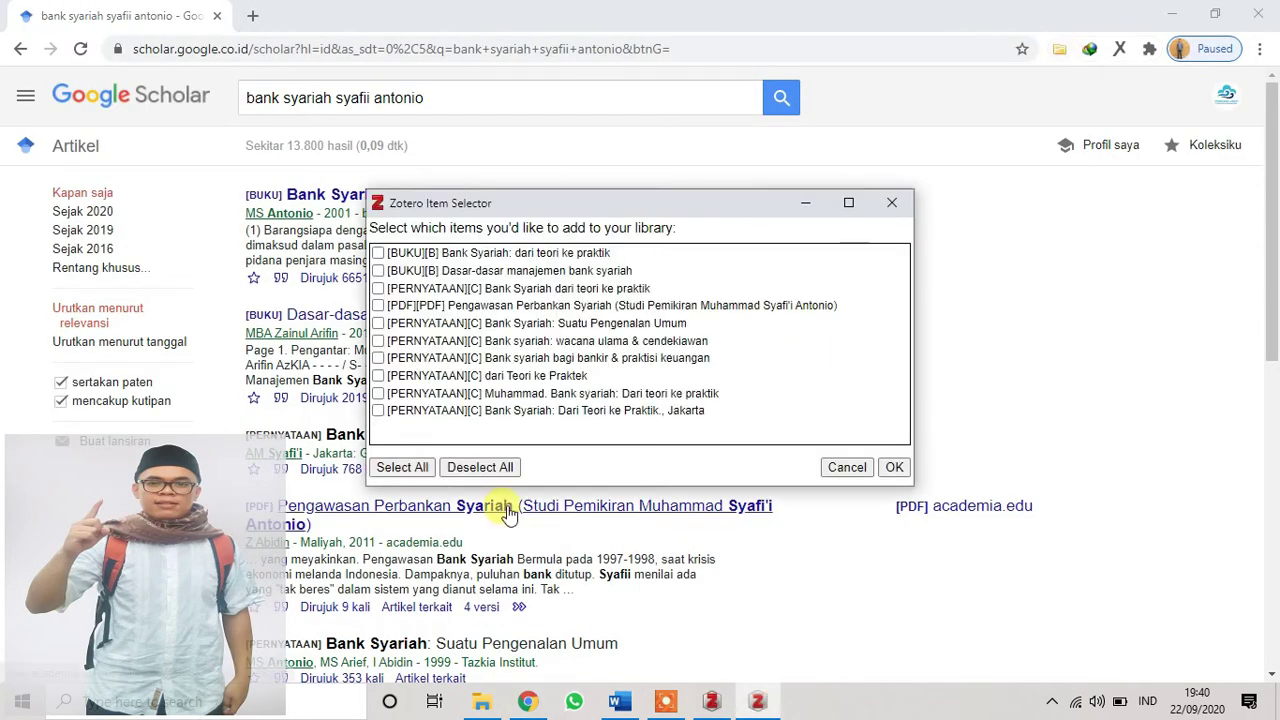
{"action": "left_click", "coordinate": [412, 467]}
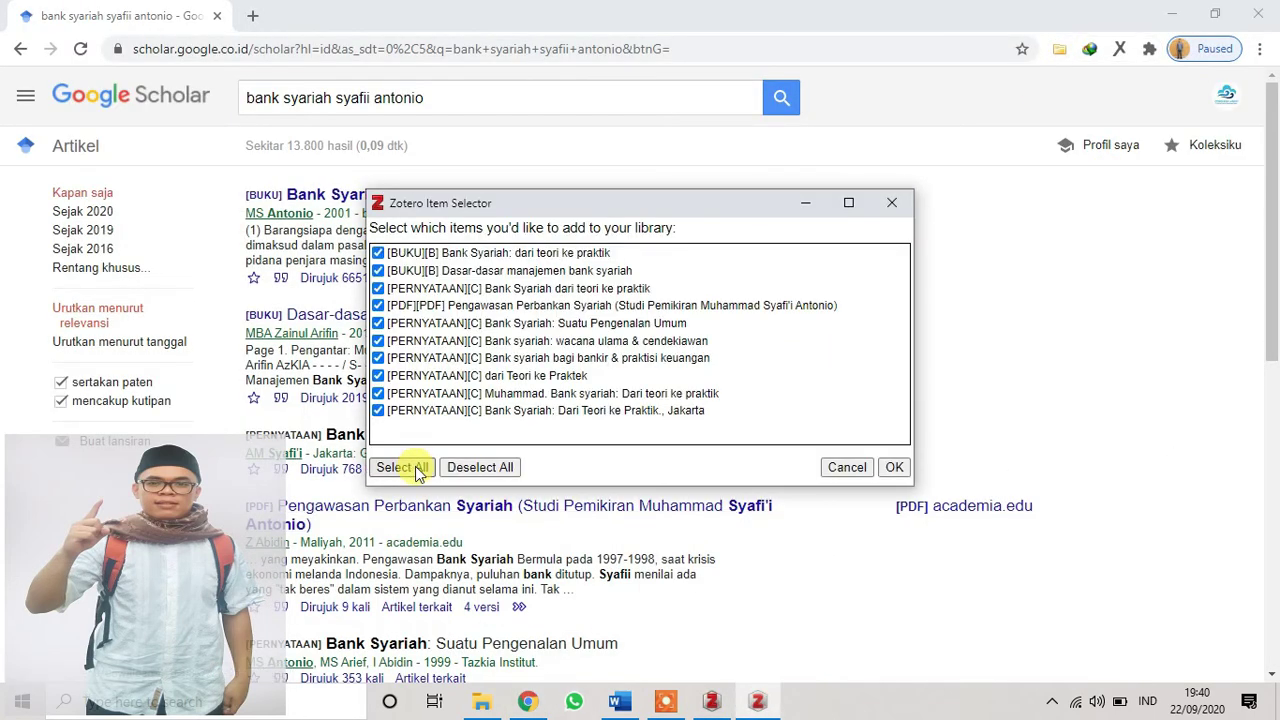
{"action": "left_click", "coordinate": [894, 467]}
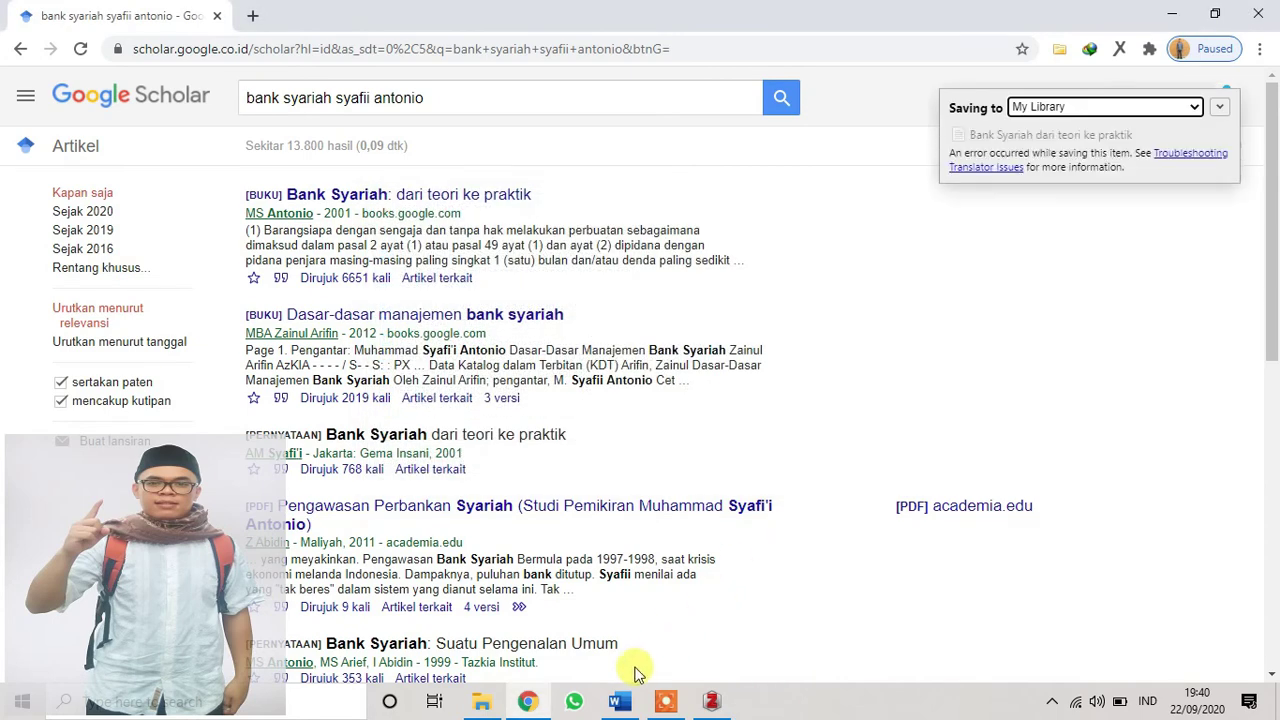
- Switch to Word and add a third line consisting of "Menurut" followed by the author's first name
{"action": "left_click", "coordinate": [620, 701]}
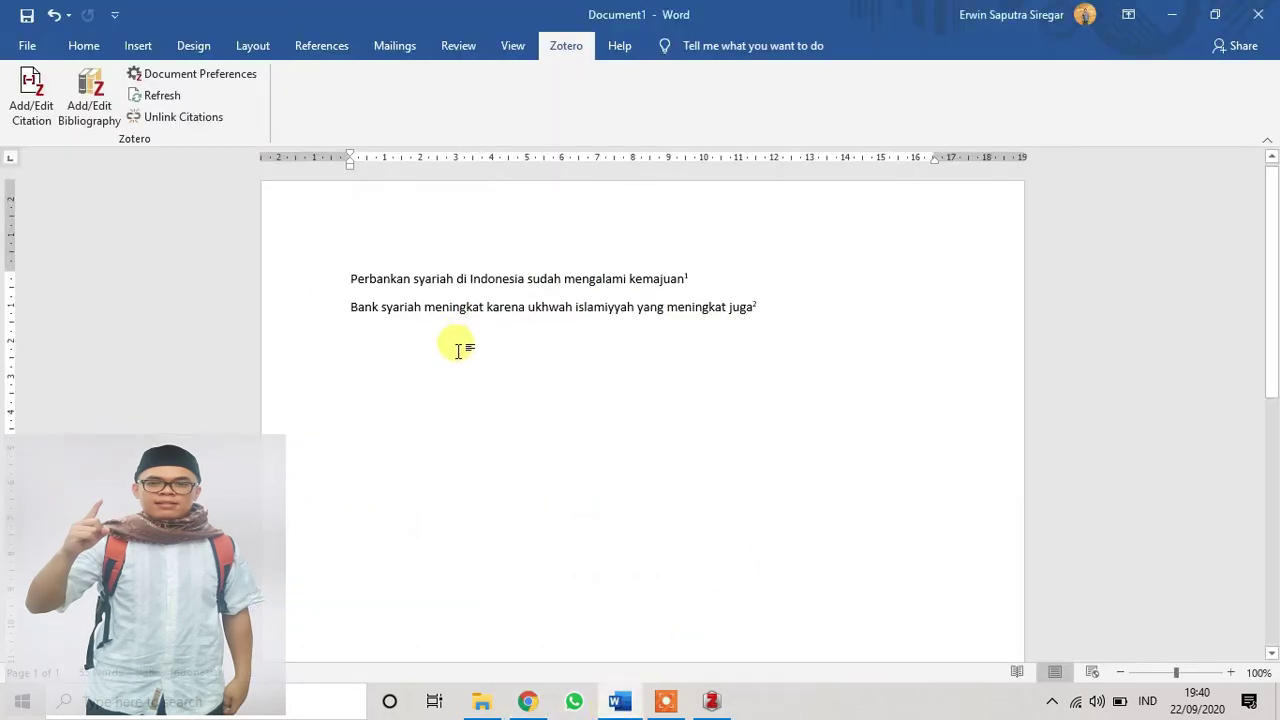
{"action": "key", "text": "Return"}
{"action": "type", "text": "Menurut Erwin"}
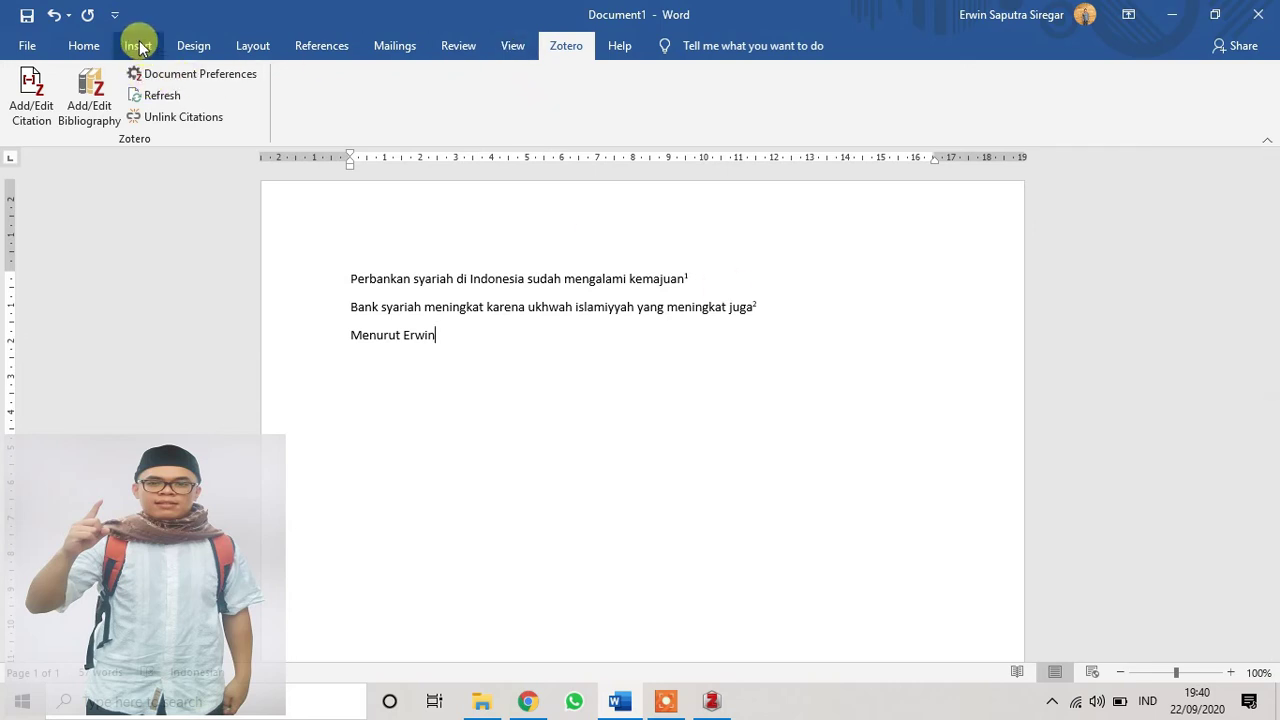
- Insert a Zotero citation of the 2020 book "Bank Syariah" after the third line and check its footnote
{"action": "left_click", "coordinate": [36, 98]}
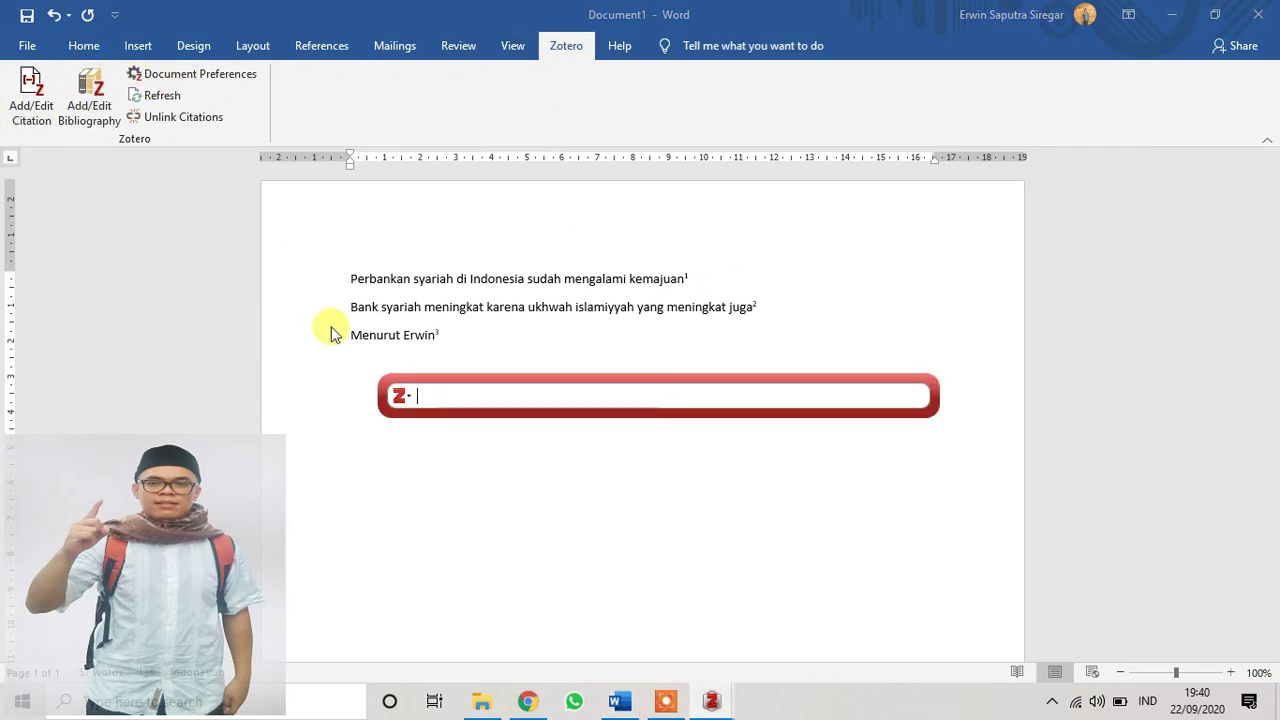
{"action": "type", "text": "erwin"}
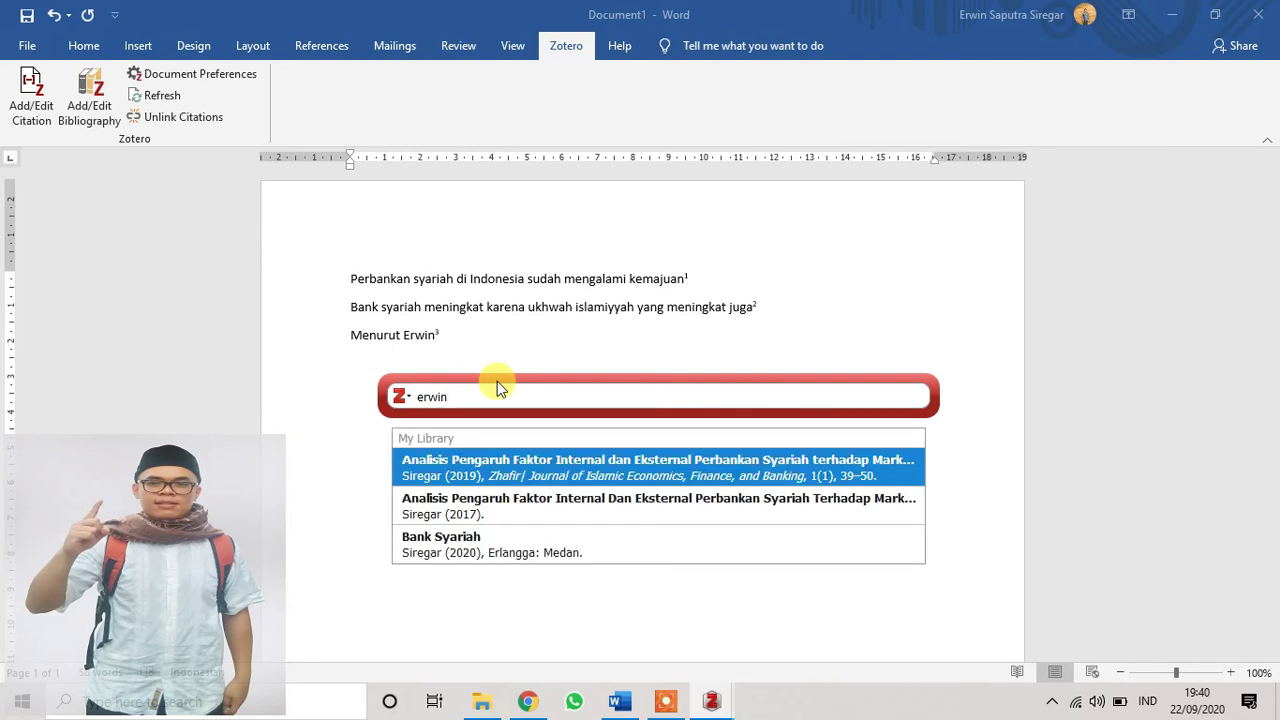
{"action": "left_click", "coordinate": [505, 557]}
{"action": "key", "text": "Return"}
{"action": "left_click_drag", "start_coordinate": [1268, 363], "coordinate": [1272, 585]}
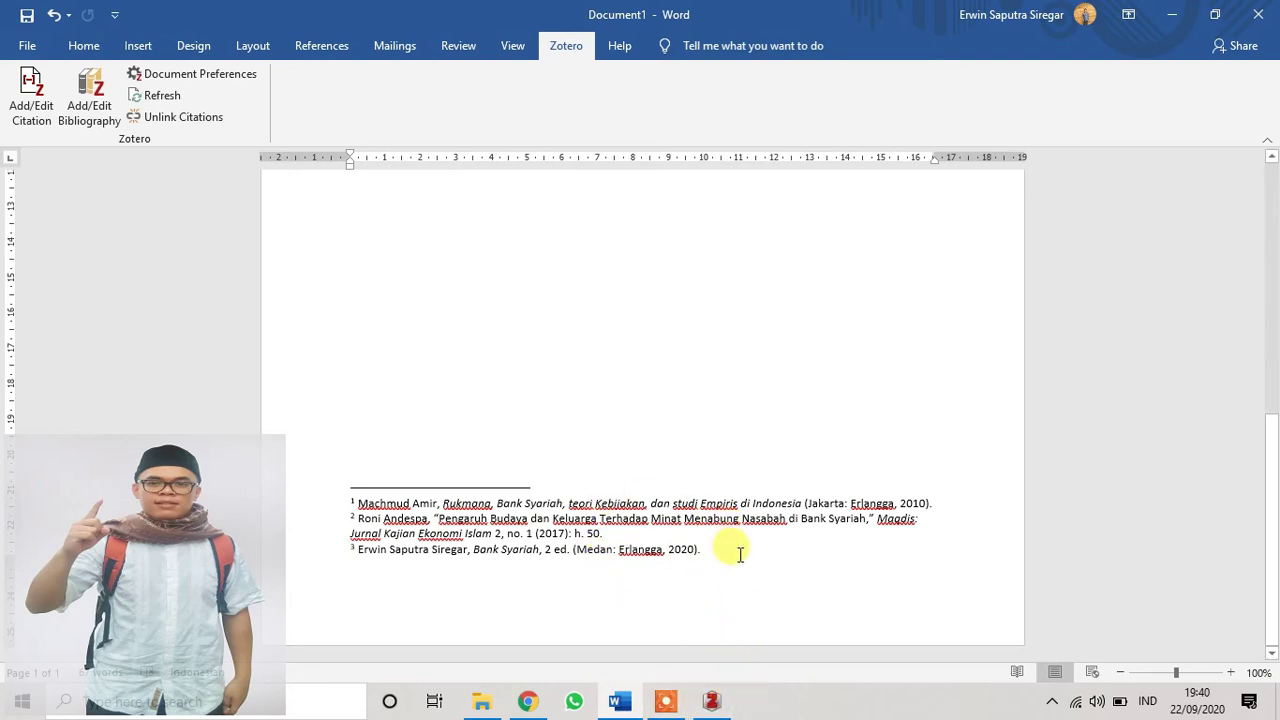
- Switch to Zotero and delete the manually added book "Bank Syariah" from the library
{"action": "left_click", "coordinate": [706, 703]}
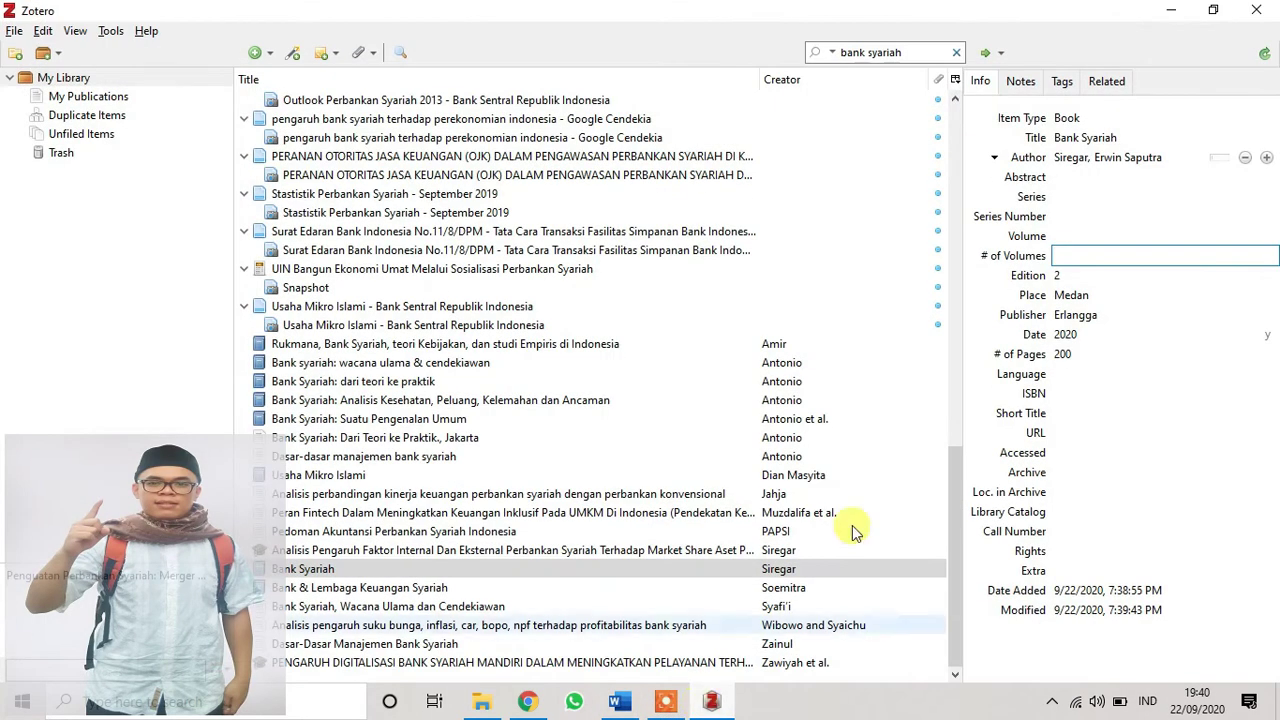
{"action": "left_click", "coordinate": [295, 549]}
{"action": "left_click", "coordinate": [313, 570]}
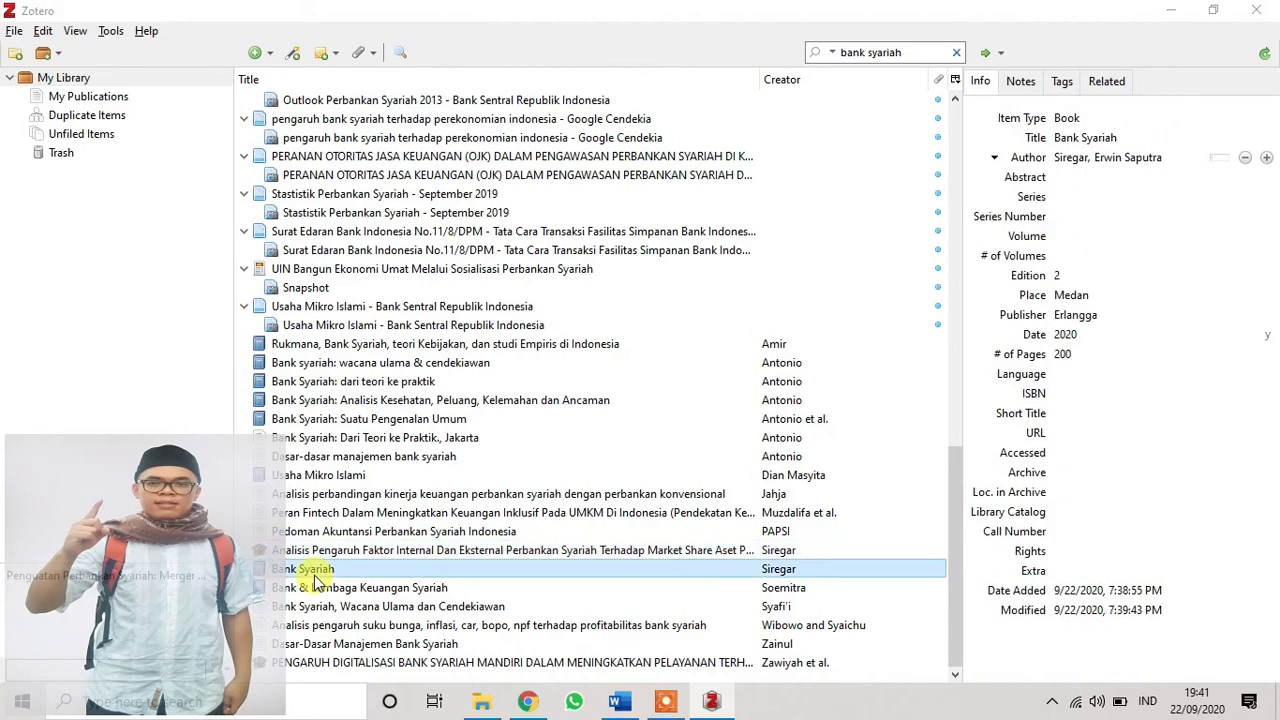
{"action": "key", "text": "Delete"}
{"action": "left_click", "coordinate": [590, 368]}
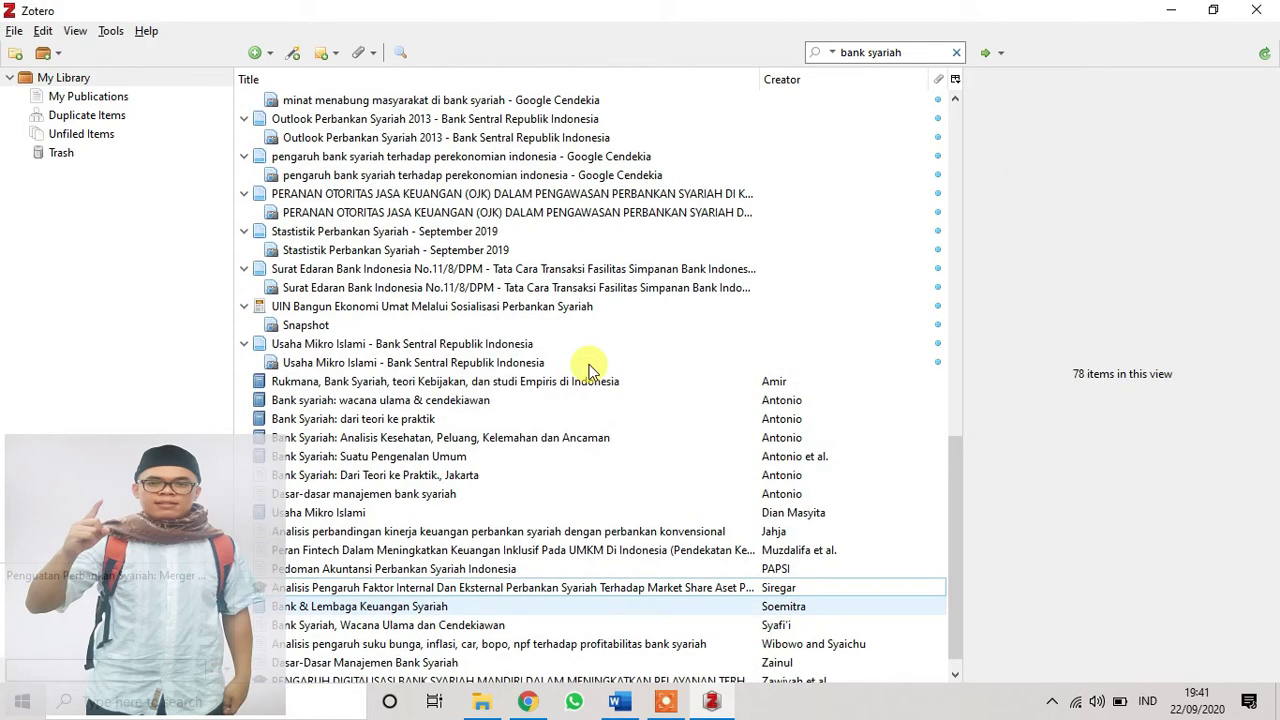
{"action": "left_click_drag", "start_coordinate": [956, 481], "coordinate": [954, 112]}
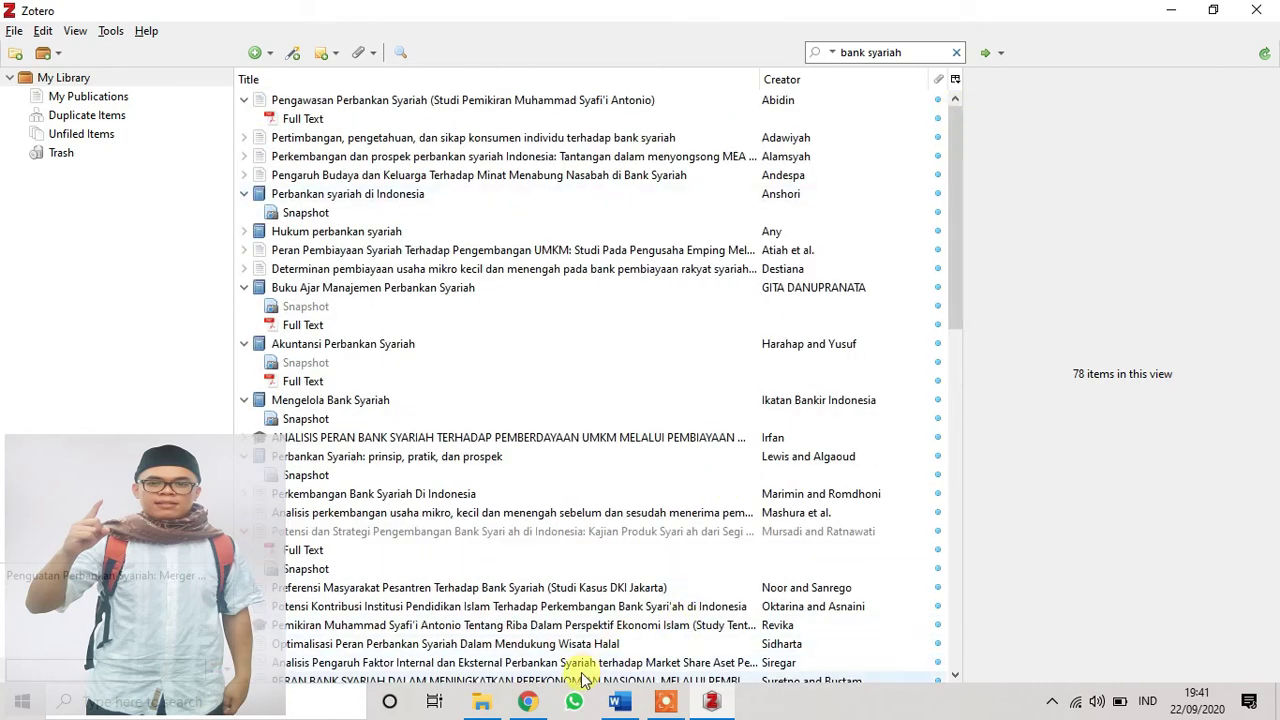
- Return to the Word document and add the heading "DAFTAR PUSTAKA" below the cited lines, followed by a new line
{"action": "mouse_move", "coordinate": [530, 708]}
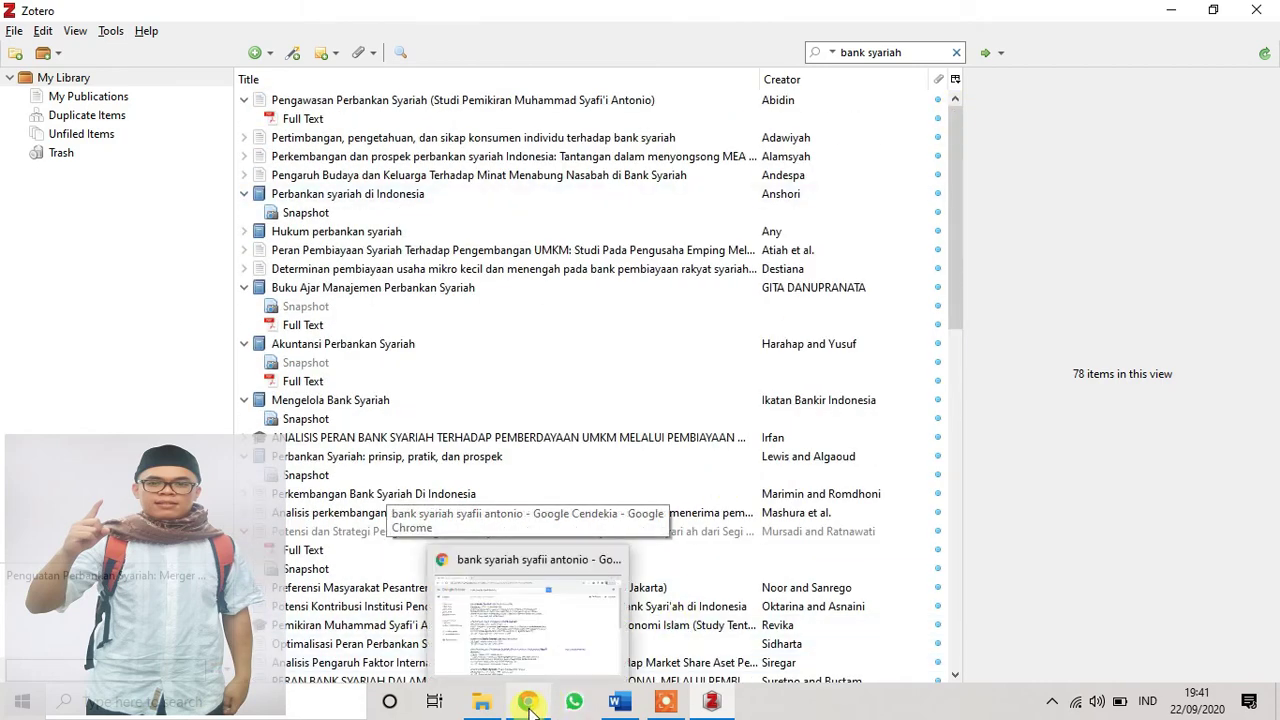
{"action": "left_click", "coordinate": [619, 701]}
{"action": "left_click_drag", "start_coordinate": [1266, 500], "coordinate": [1260, 243]}
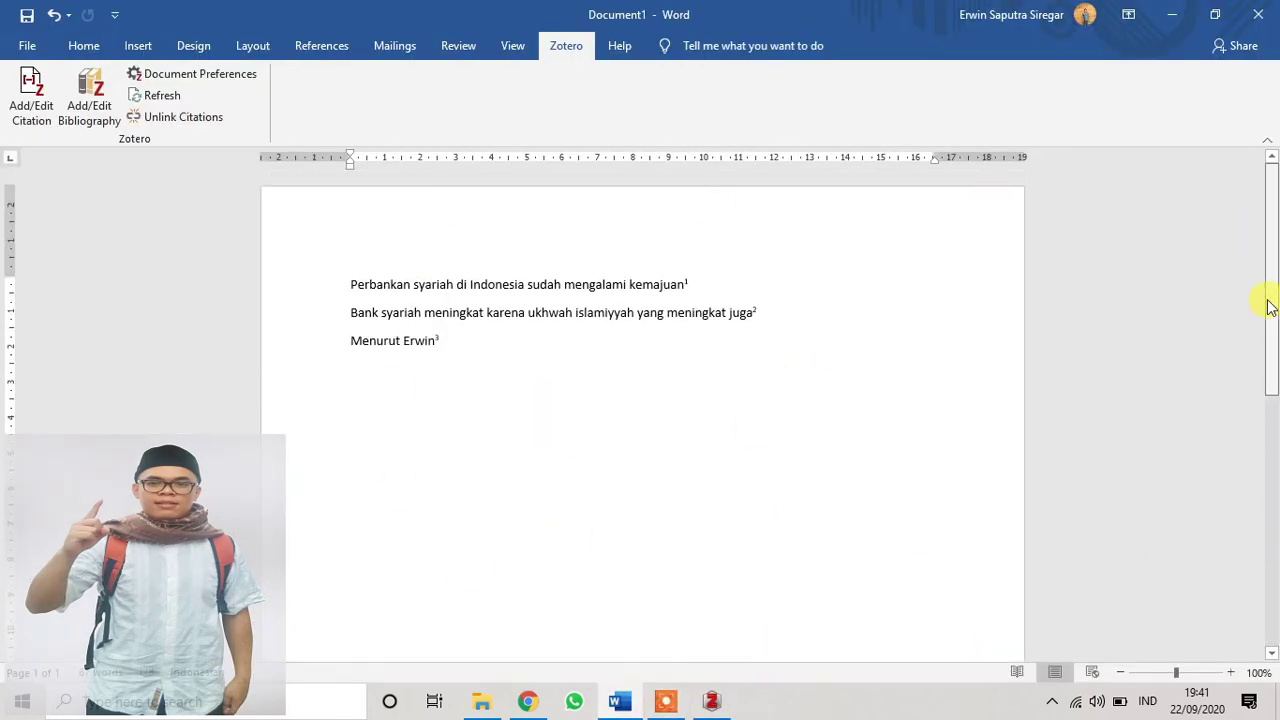
{"action": "scroll", "coordinate": [1268, 330], "scroll_direction": "down", "scroll_amount": 1}
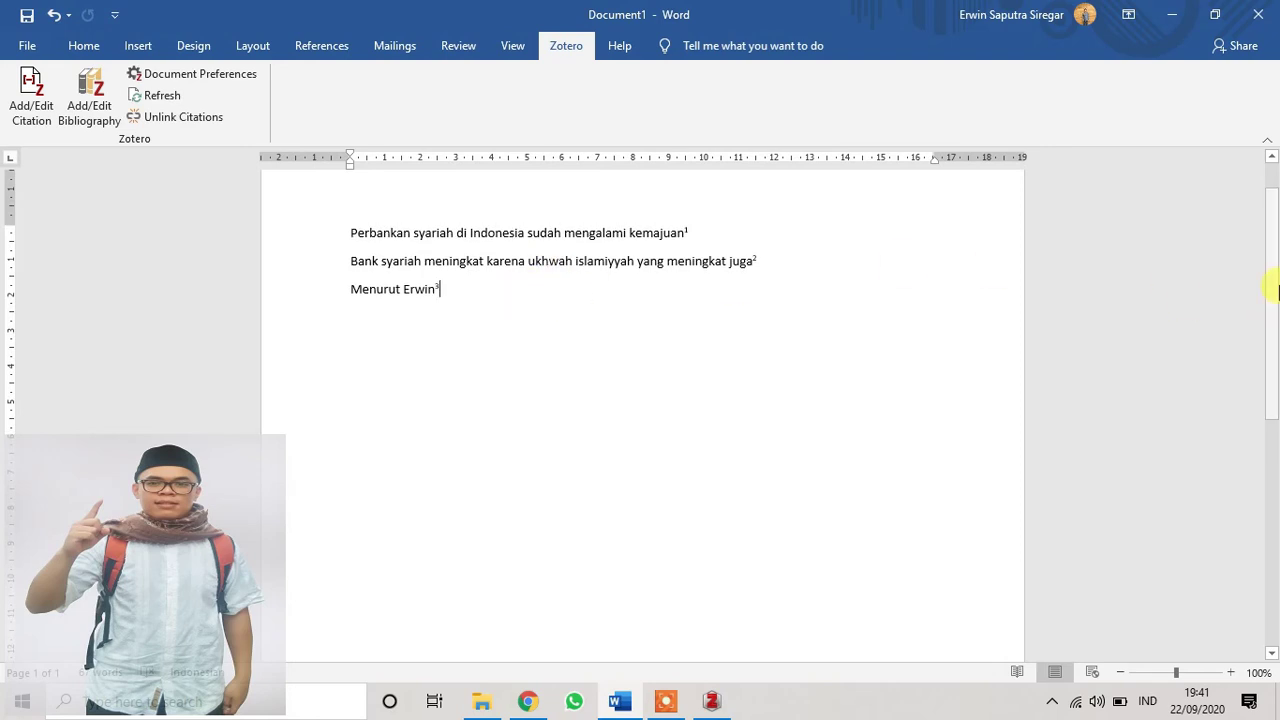
{"action": "key", "text": "Return"}
{"action": "key", "text": "Return"}
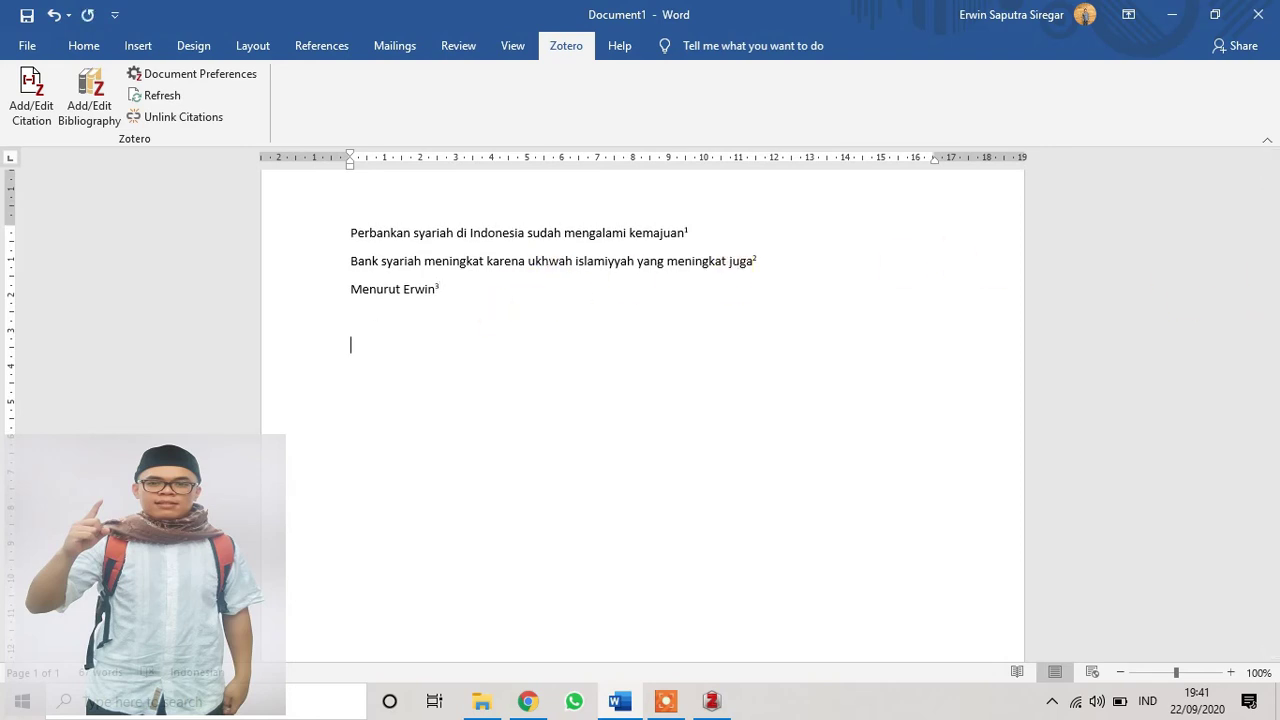
{"action": "type", "text": "DAFTAR PUSTAL"}
{"action": "type", "text": "A"}
{"action": "key", "text": "Return"}
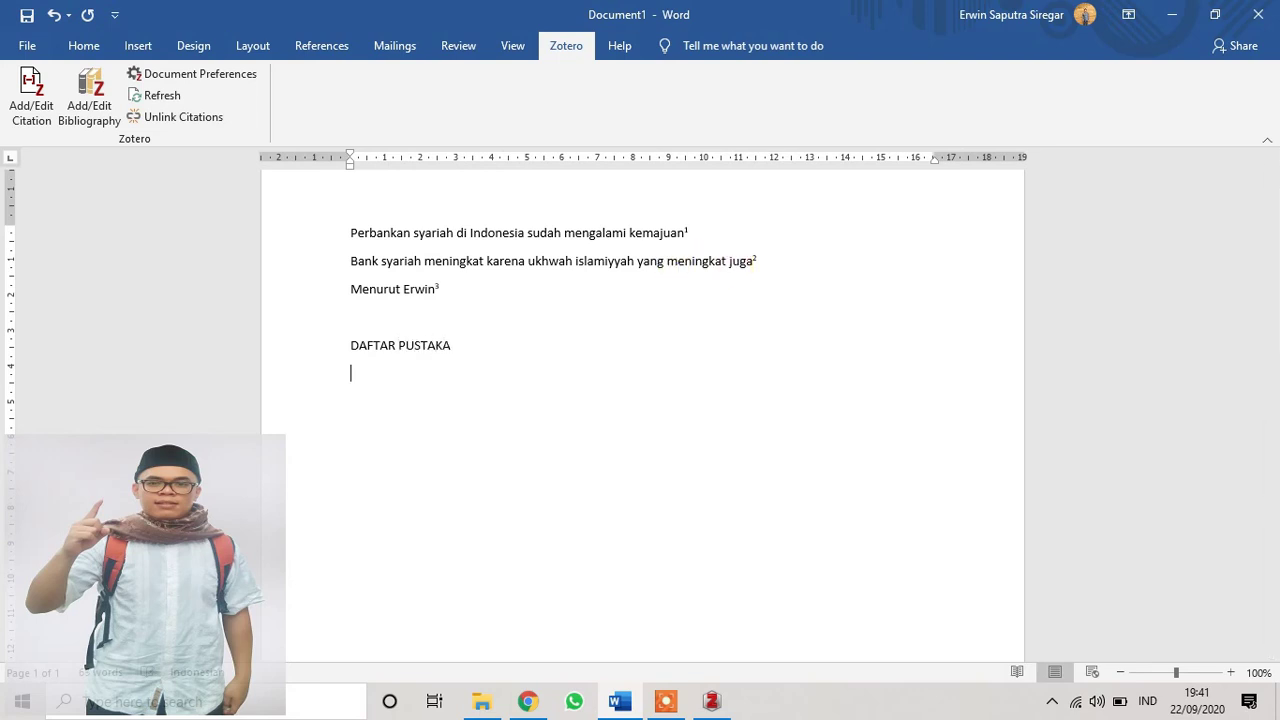
- Insert the Zotero bibliography under the "DAFTAR PUSTAKA" heading and justify all its entries
{"action": "left_click", "coordinate": [101, 108]}
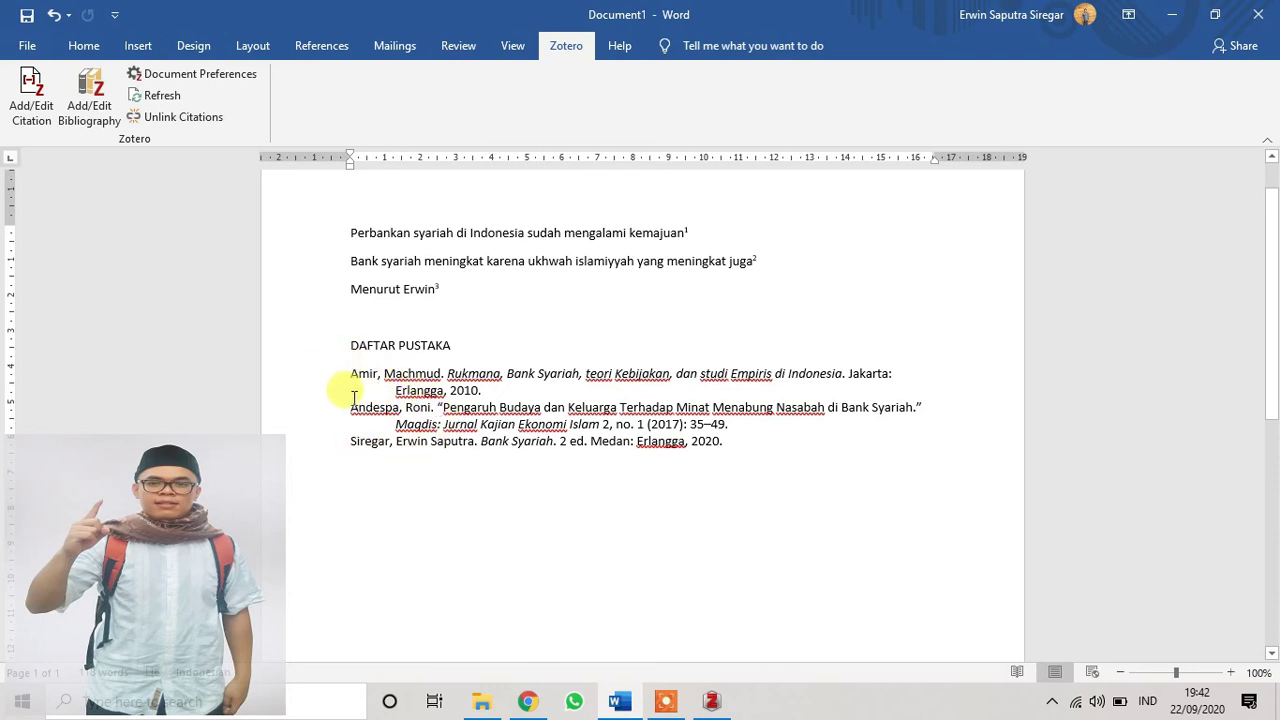
{"action": "left_click_drag", "start_coordinate": [351, 374], "coordinate": [378, 384]}
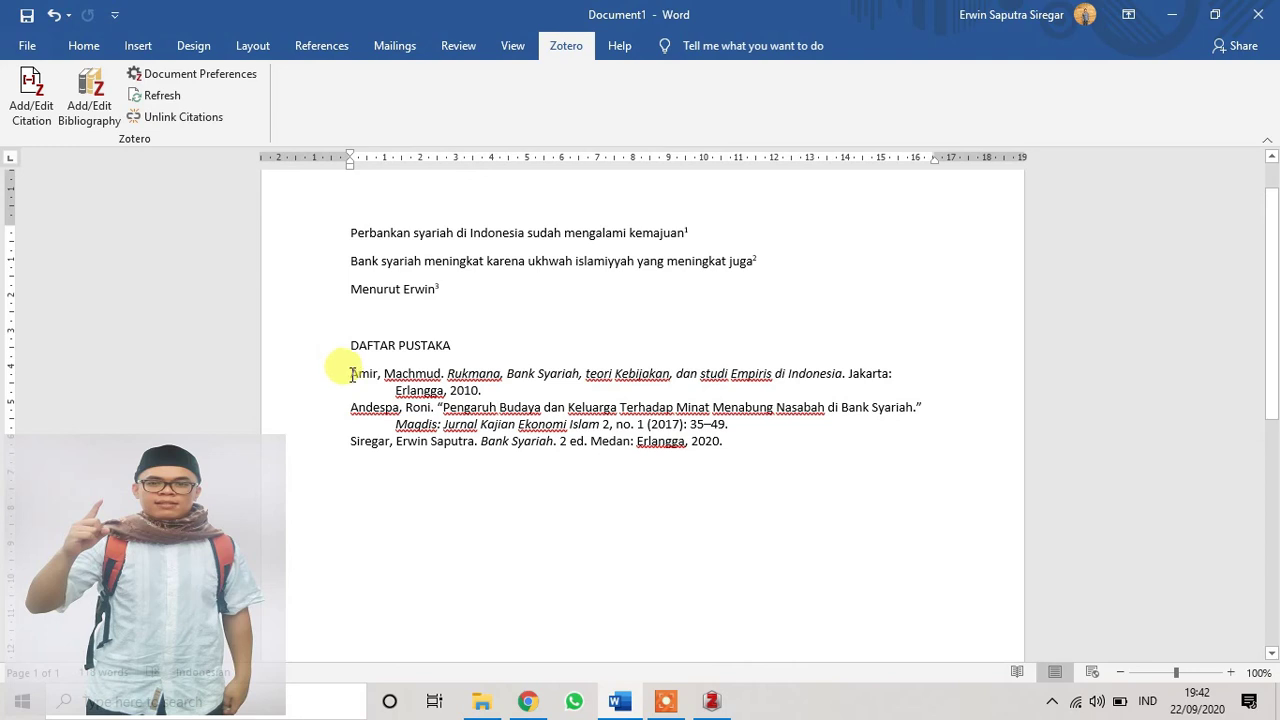
{"action": "left_click_drag", "start_coordinate": [352, 375], "coordinate": [720, 445]}
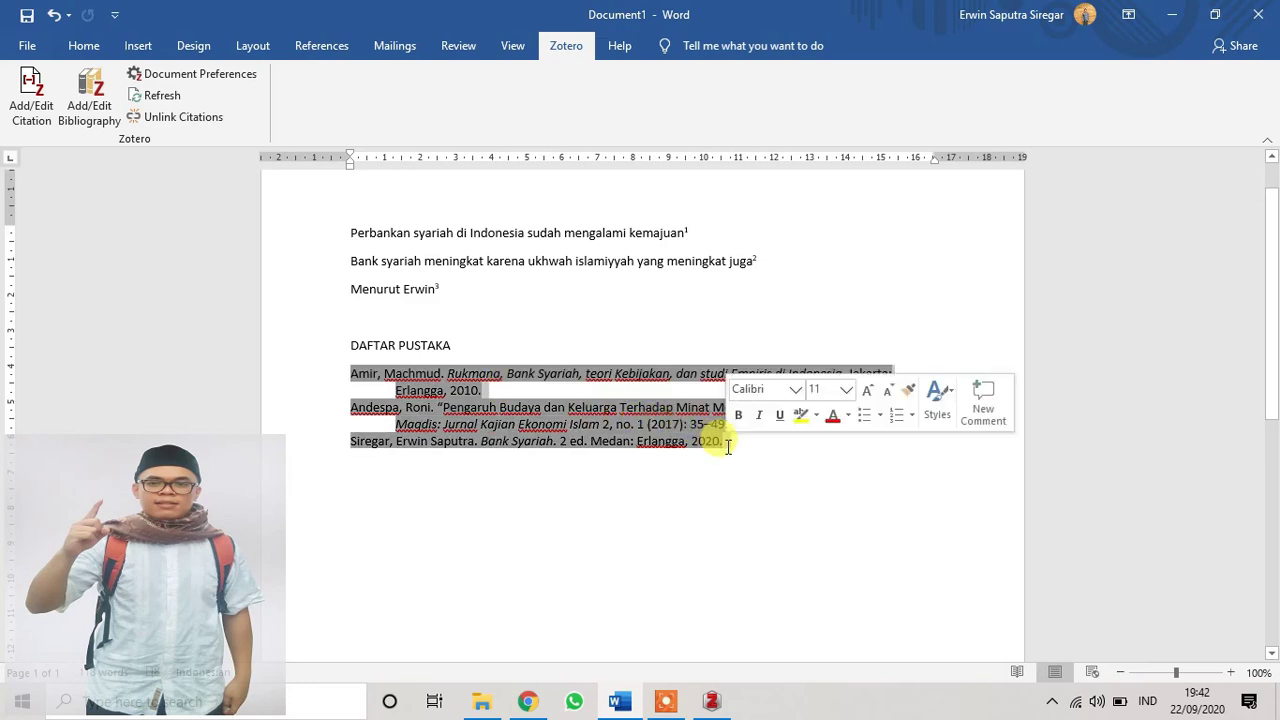
{"action": "key", "text": "ctrl+j"}
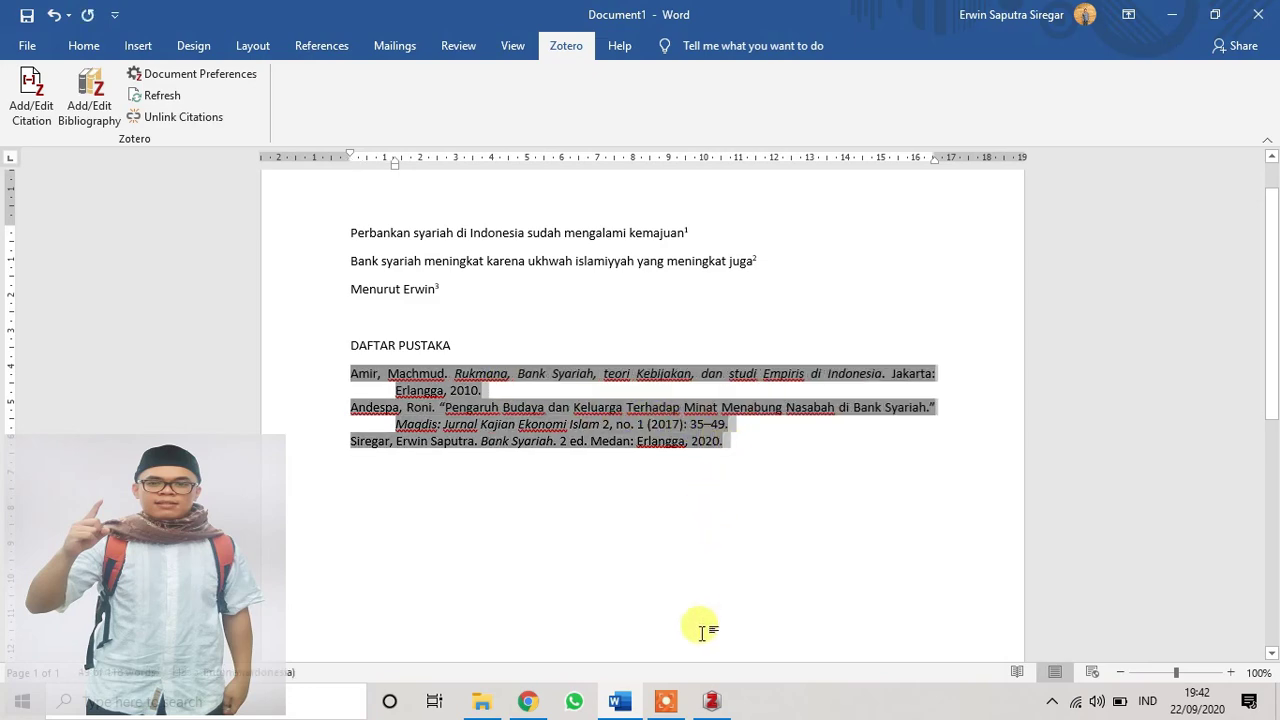
{"action": "left_click", "coordinate": [729, 701]}
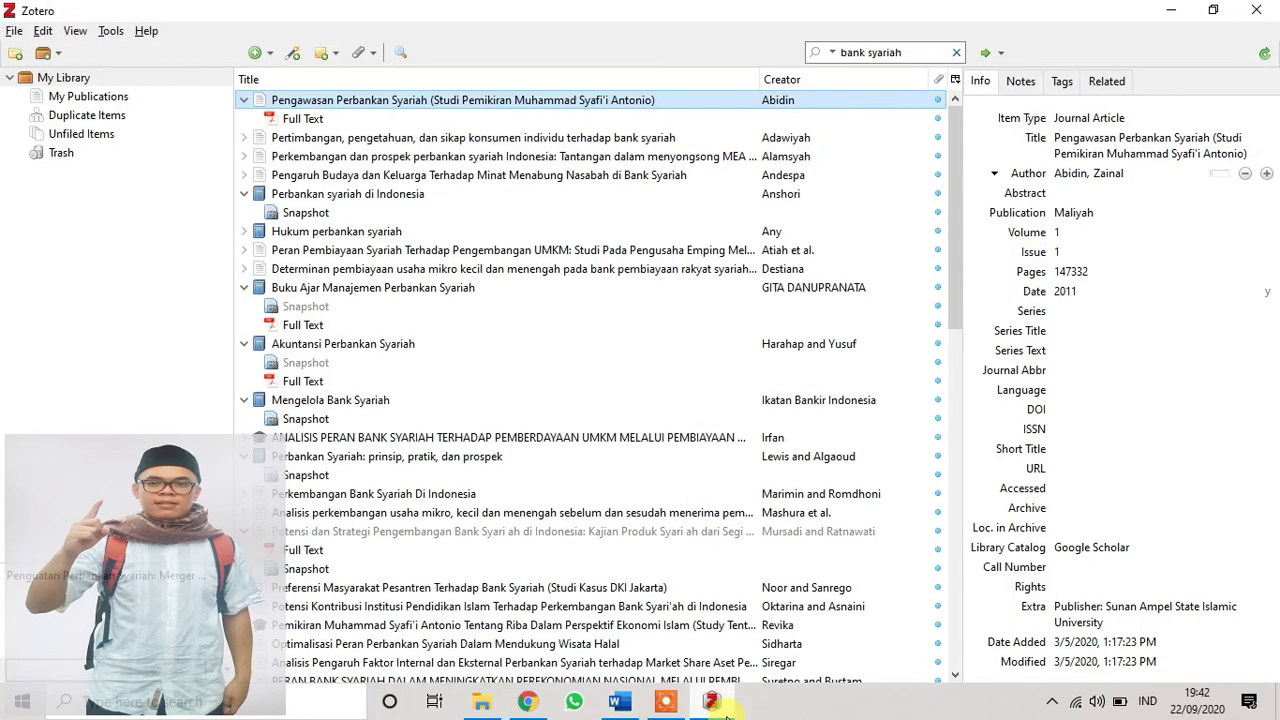
{"action": "left_click", "coordinate": [1170, 9]}
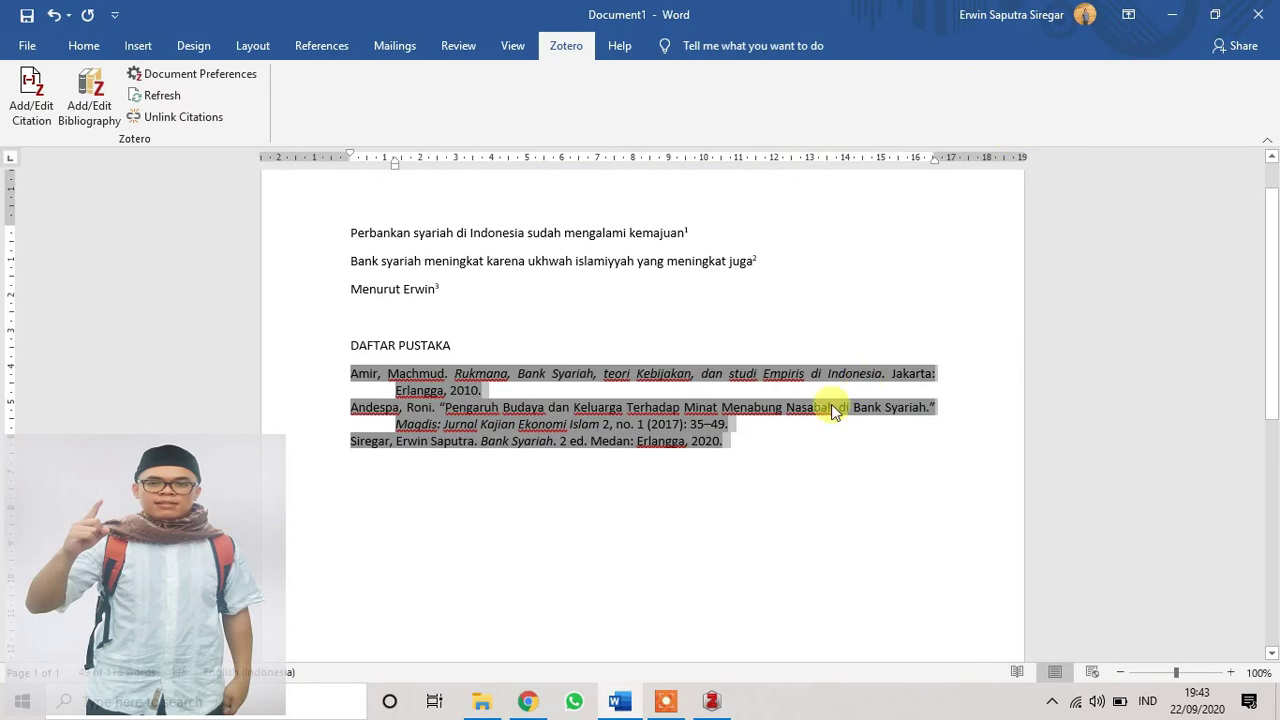
- Switch to Chrome and search Google for "republika bank syariah"
{"action": "left_click", "coordinate": [527, 700]}
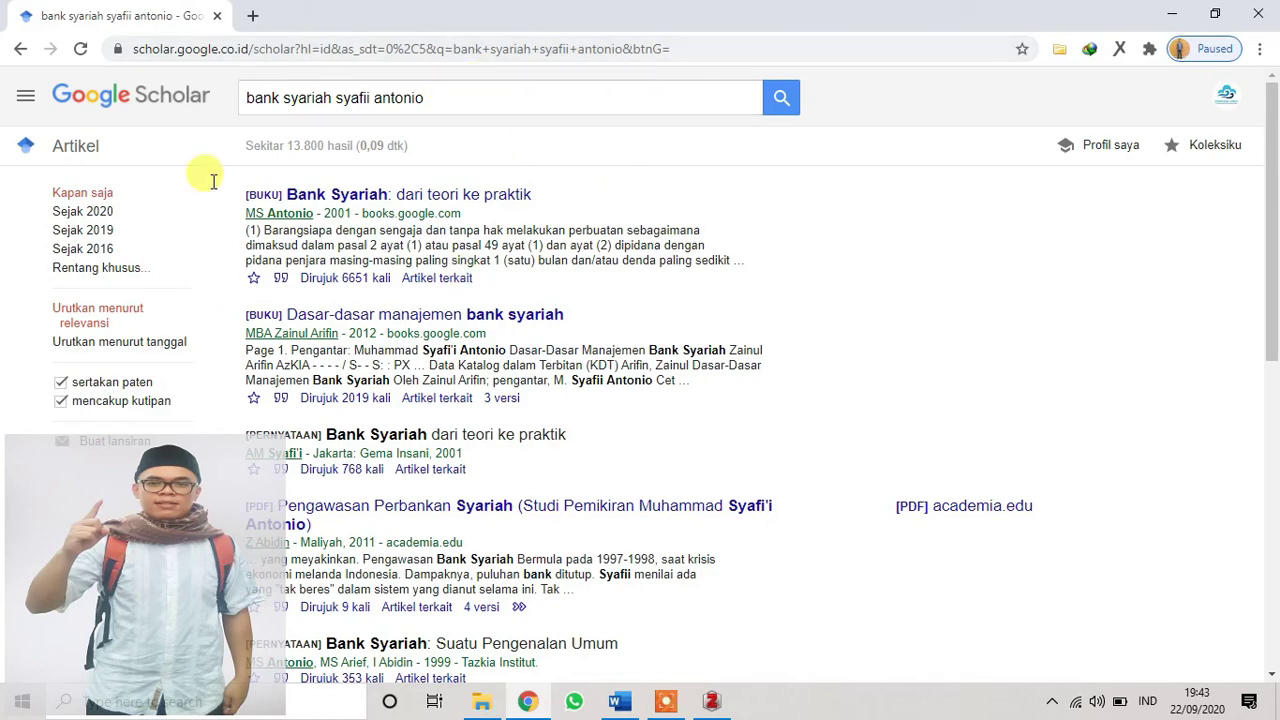
{"action": "left_click_drag", "start_coordinate": [1272, 262], "coordinate": [1277, 120]}
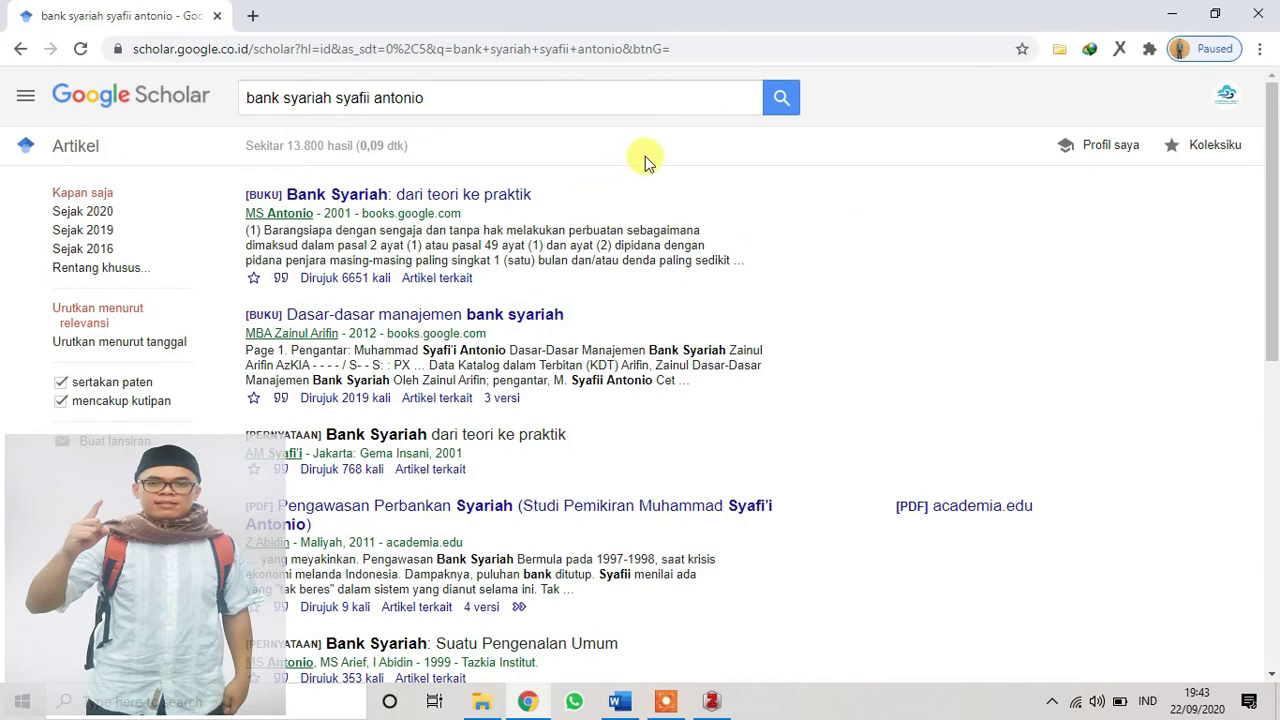
{"action": "left_click", "coordinate": [425, 48]}
{"action": "type", "text": "r"}
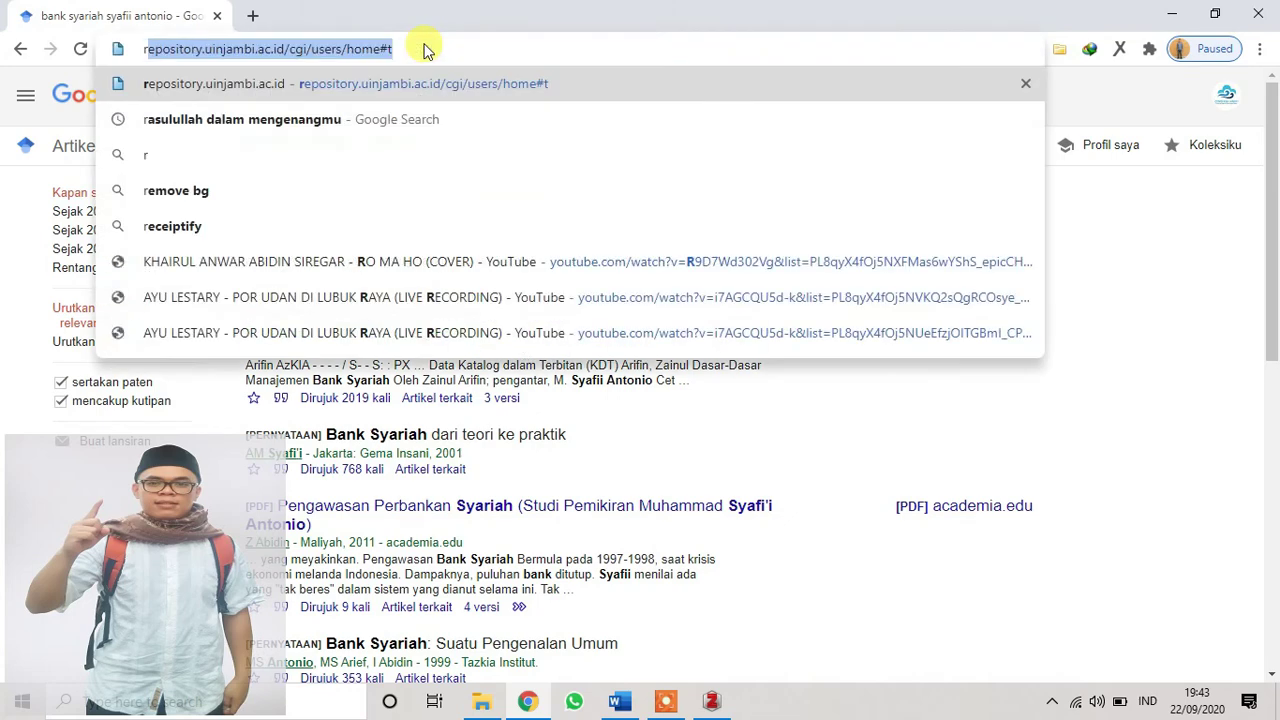
{"action": "type", "text": "epublika "}
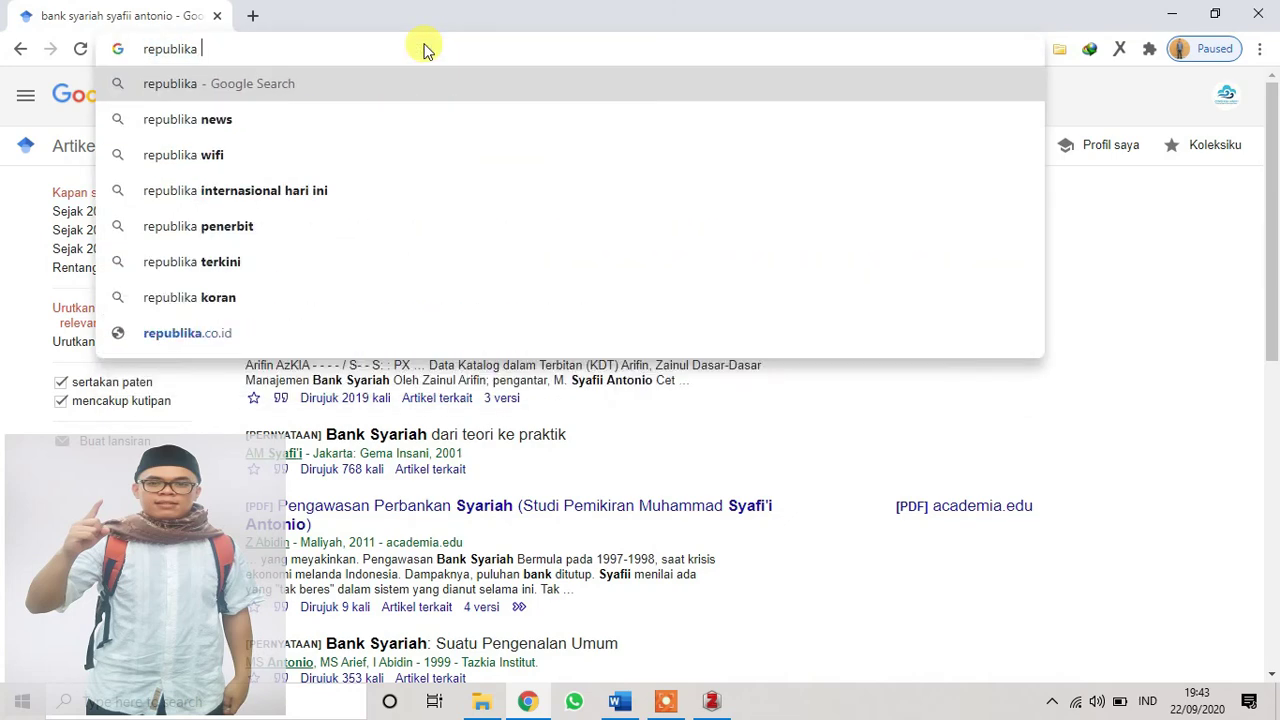
{"action": "type", "text": "bank syariah"}
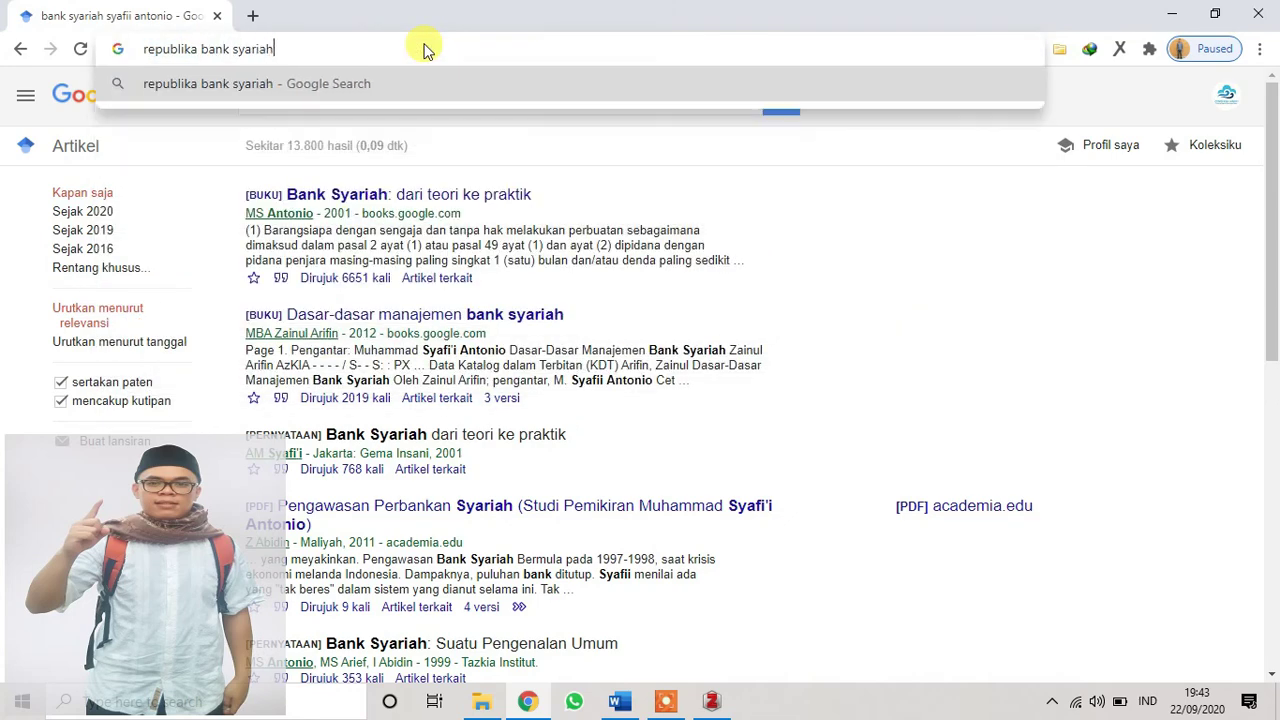
{"action": "key", "text": "Return"}
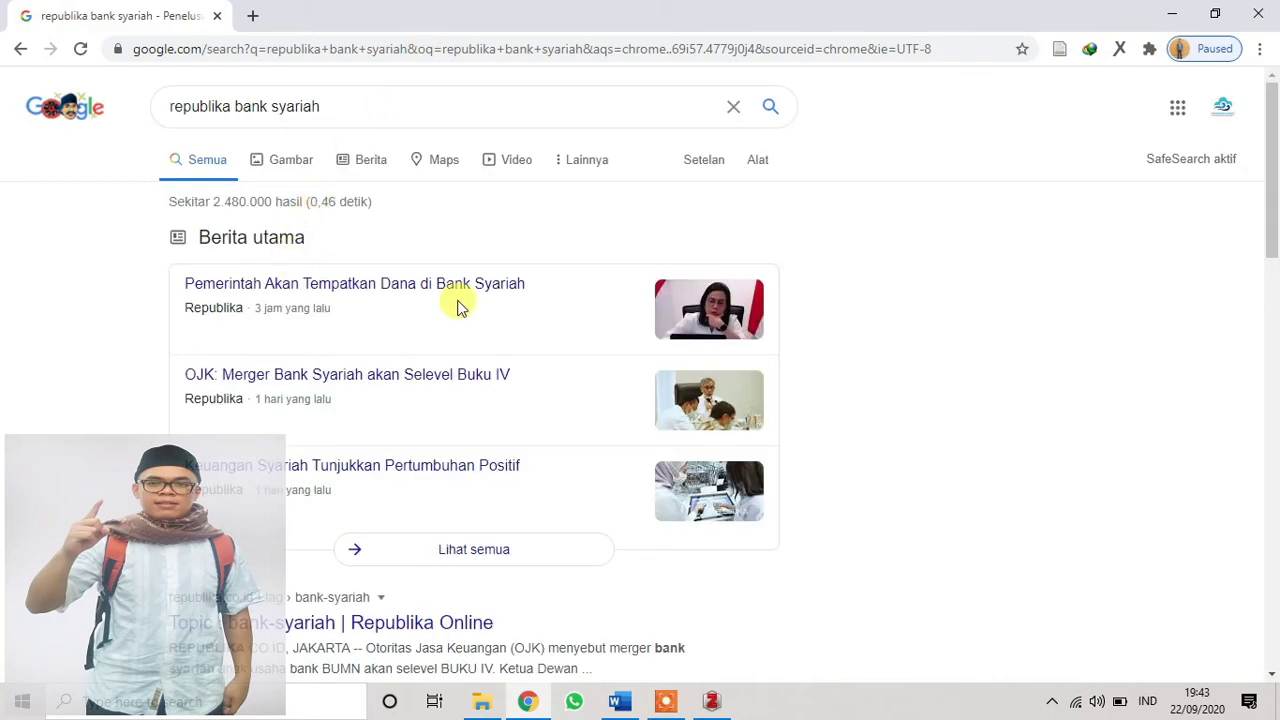
- Open the Republika.id article "Tantangan Merger Bank Syariah Pelat Merah", postpone its notification request and save the article to My Library in Zotero
{"action": "left_click_drag", "start_coordinate": [1275, 210], "coordinate": [1273, 367]}
{"action": "left_click", "coordinate": [437, 306]}
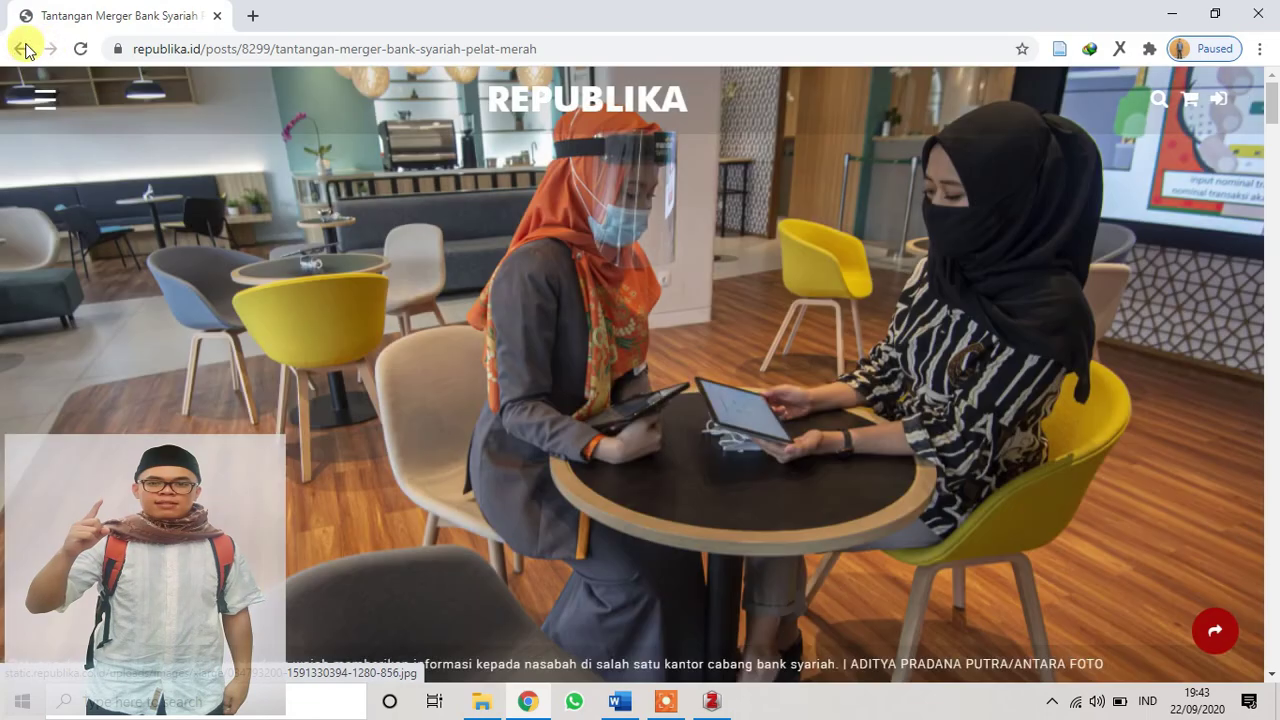
{"action": "key", "text": "alt+Left"}
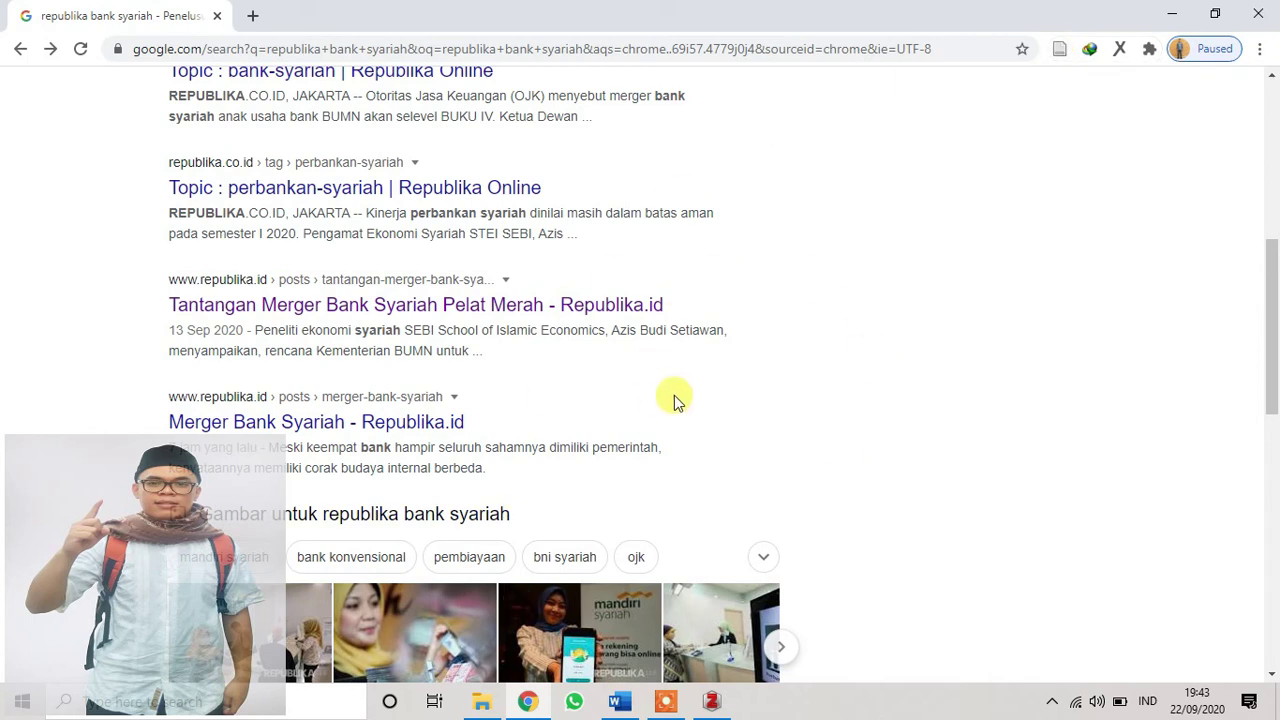
{"action": "left_click", "coordinate": [488, 312]}
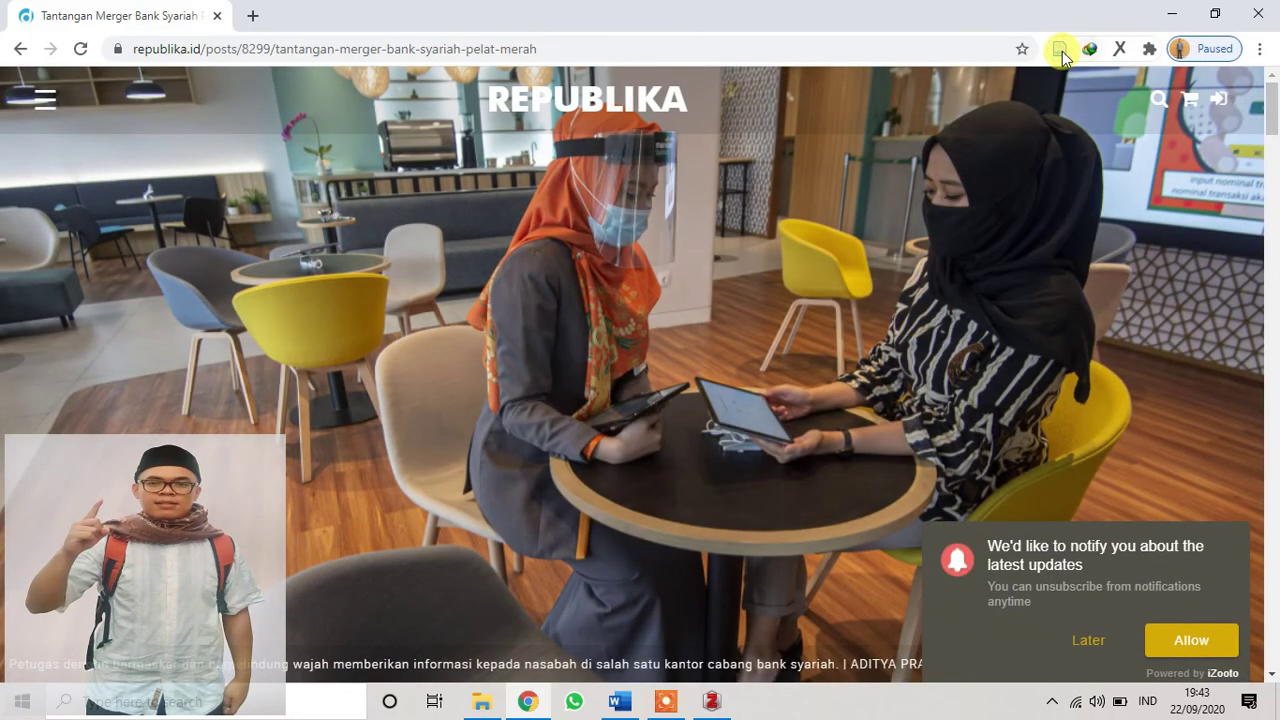
{"action": "left_click_drag", "start_coordinate": [1272, 110], "coordinate": [1273, 150]}
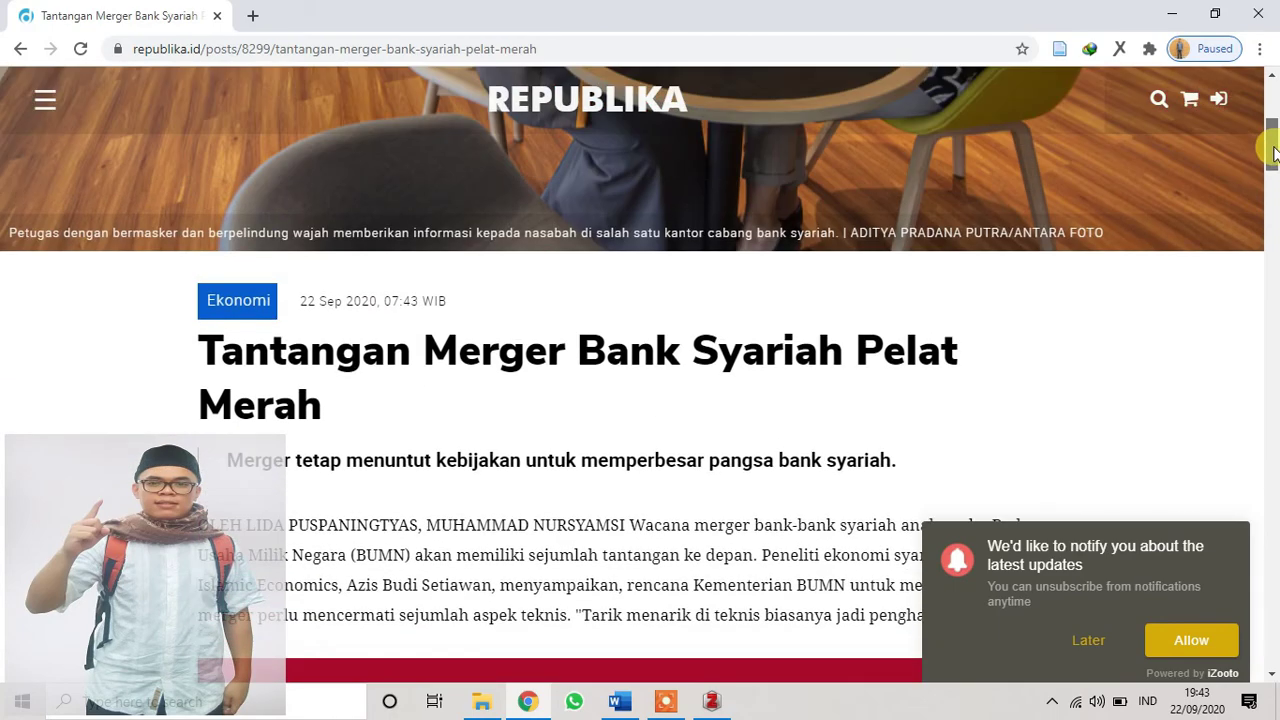
{"action": "left_click", "coordinate": [1082, 641]}
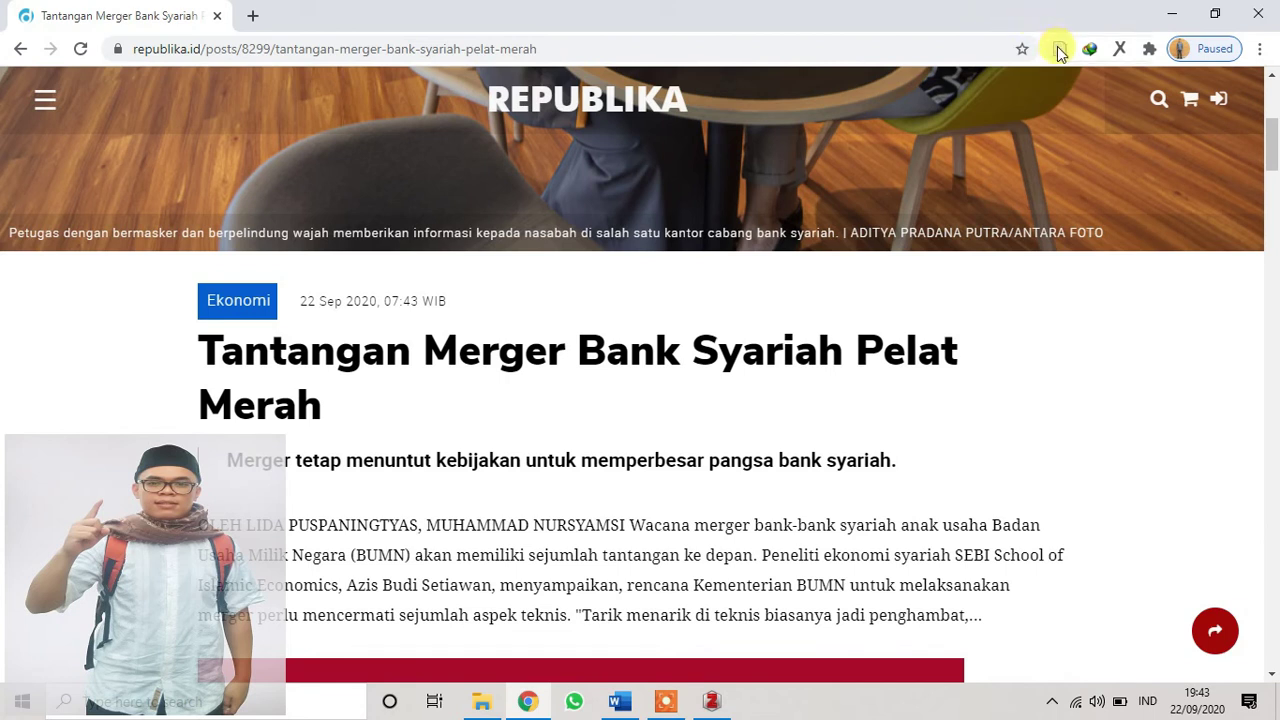
{"action": "left_click", "coordinate": [1059, 49]}
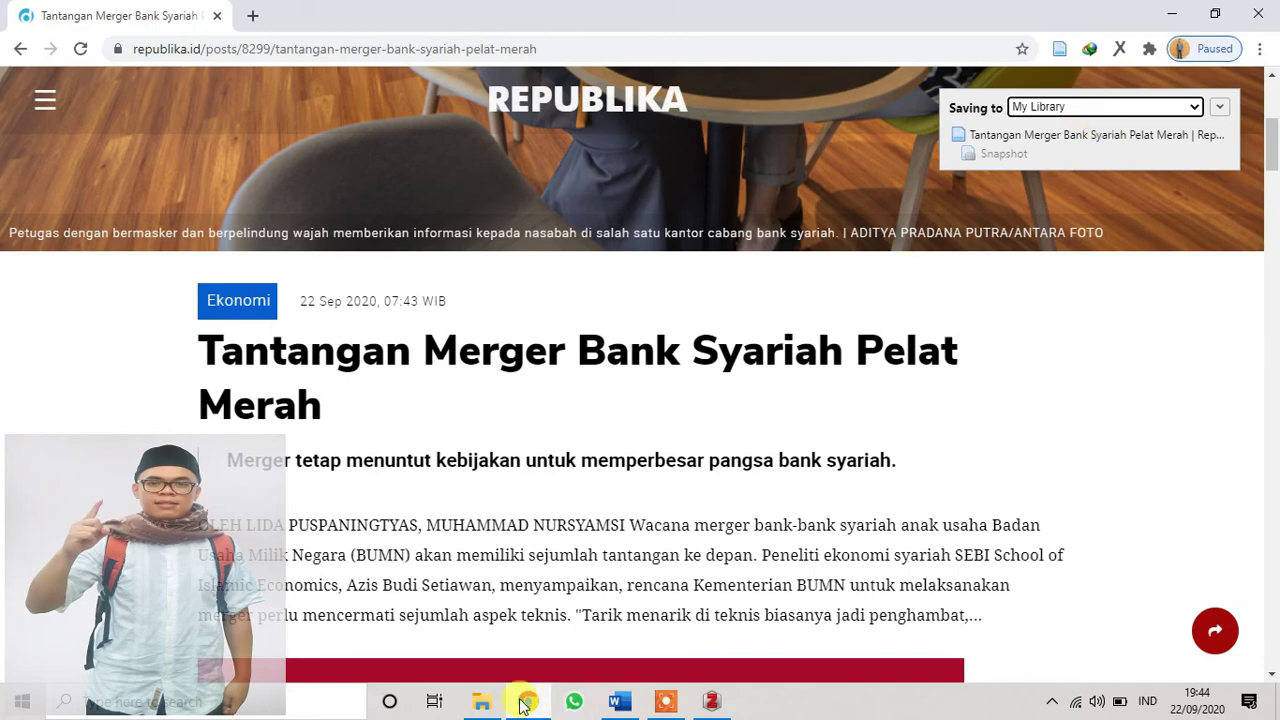
- Return to the Word document and add the line "Merger Bank Syariah" below the third cited line
{"action": "left_click", "coordinate": [620, 701]}
{"action": "left_click", "coordinate": [509, 289]}
{"action": "key", "text": "Return"}
{"action": "type", "text": "Mer"}
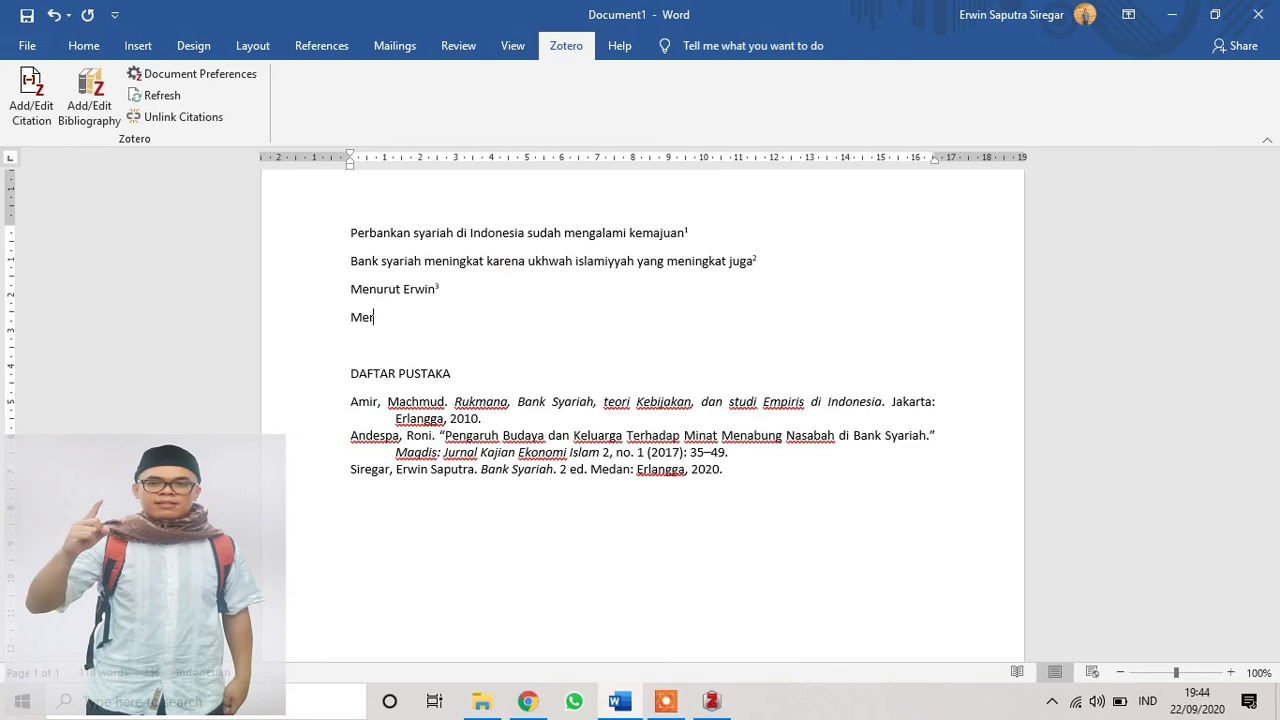
{"action": "type", "text": "ger Bank Syariah"}
- Insert a Zotero citation of "Tantangan Merger Bank Syariah Pelat Merah | Republika ID" after the fourth line and check its footnote and bibliography entry
{"action": "left_click", "coordinate": [32, 95]}
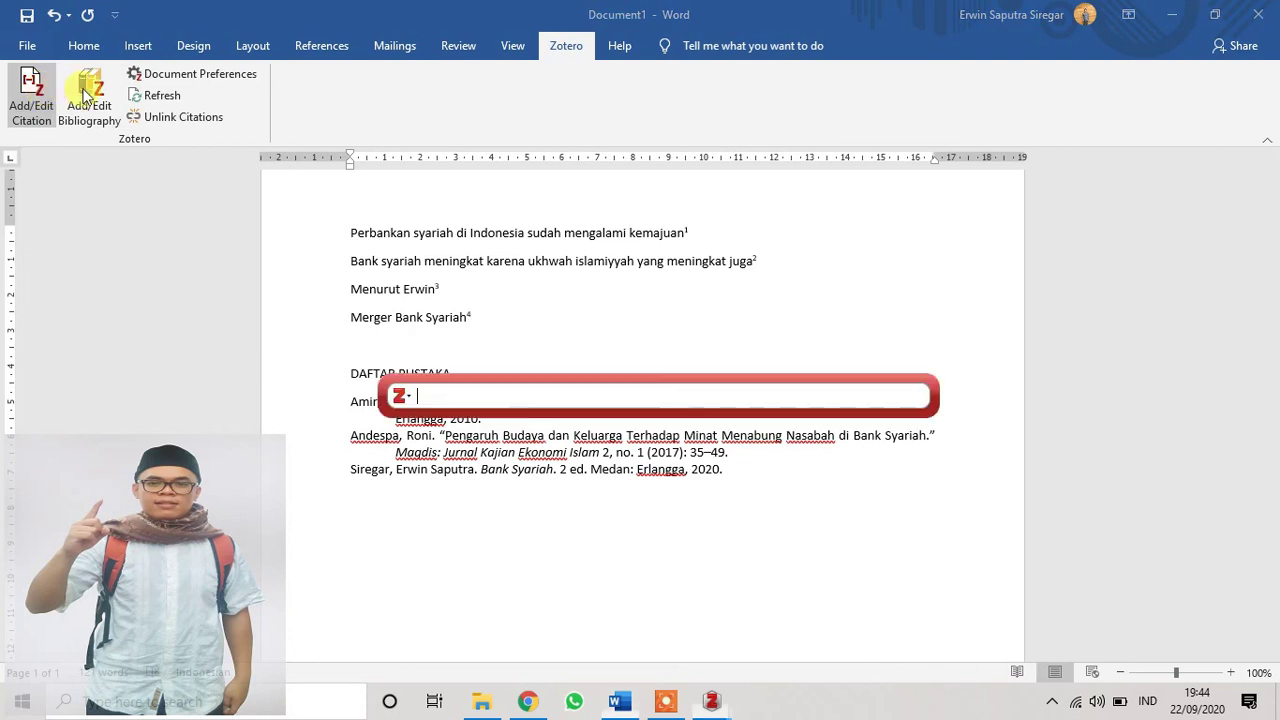
{"action": "type", "text": "tantangan"}
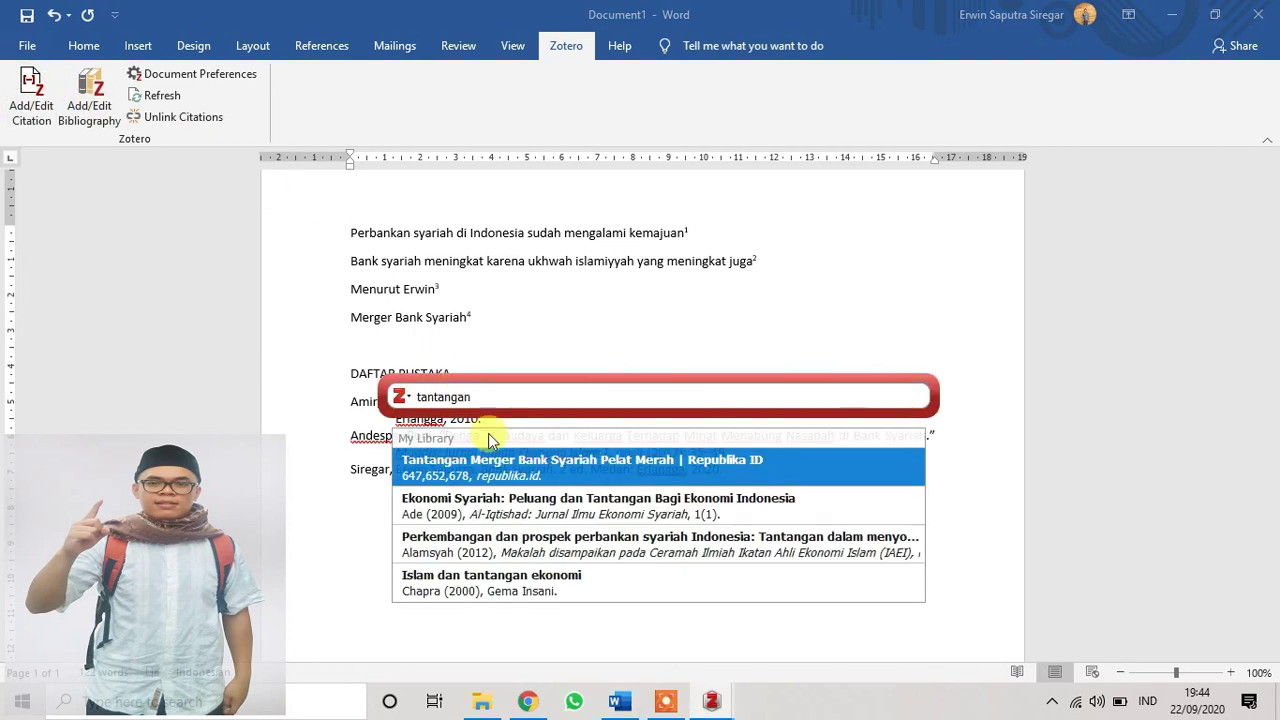
{"action": "left_click", "coordinate": [512, 478]}
{"action": "key", "text": "Return"}
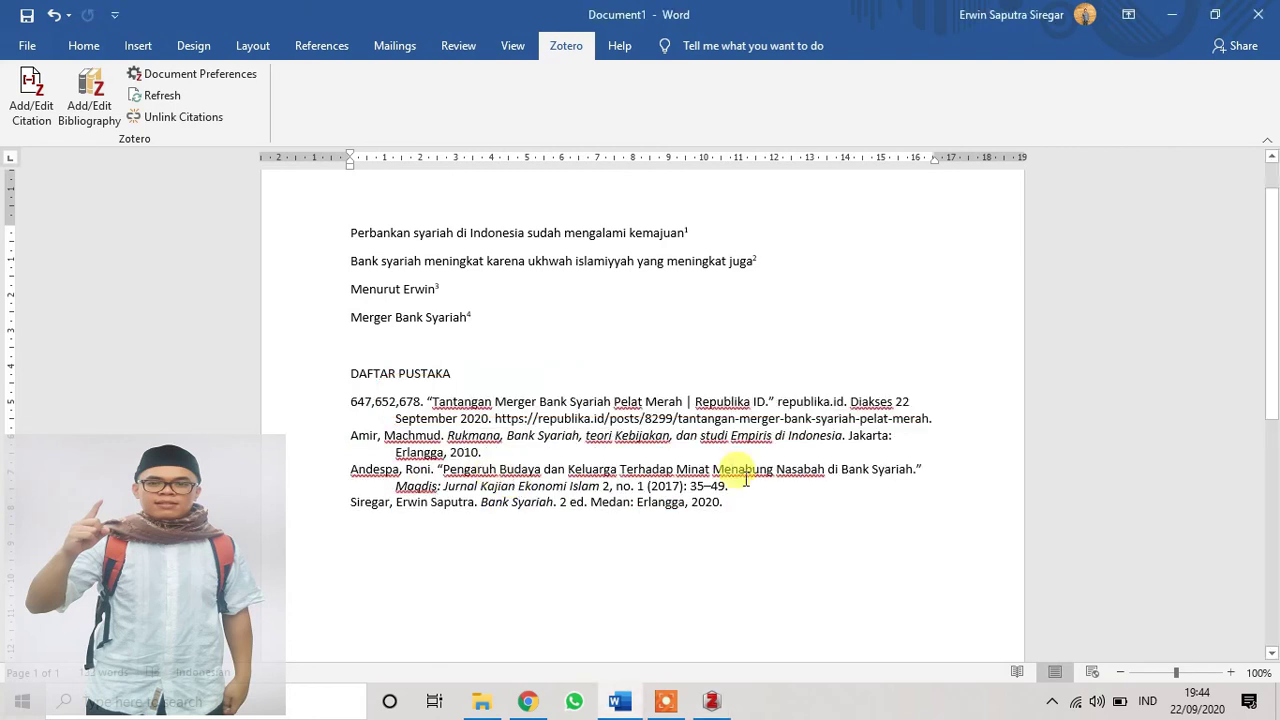
{"action": "left_click_drag", "start_coordinate": [1273, 370], "coordinate": [1266, 571]}
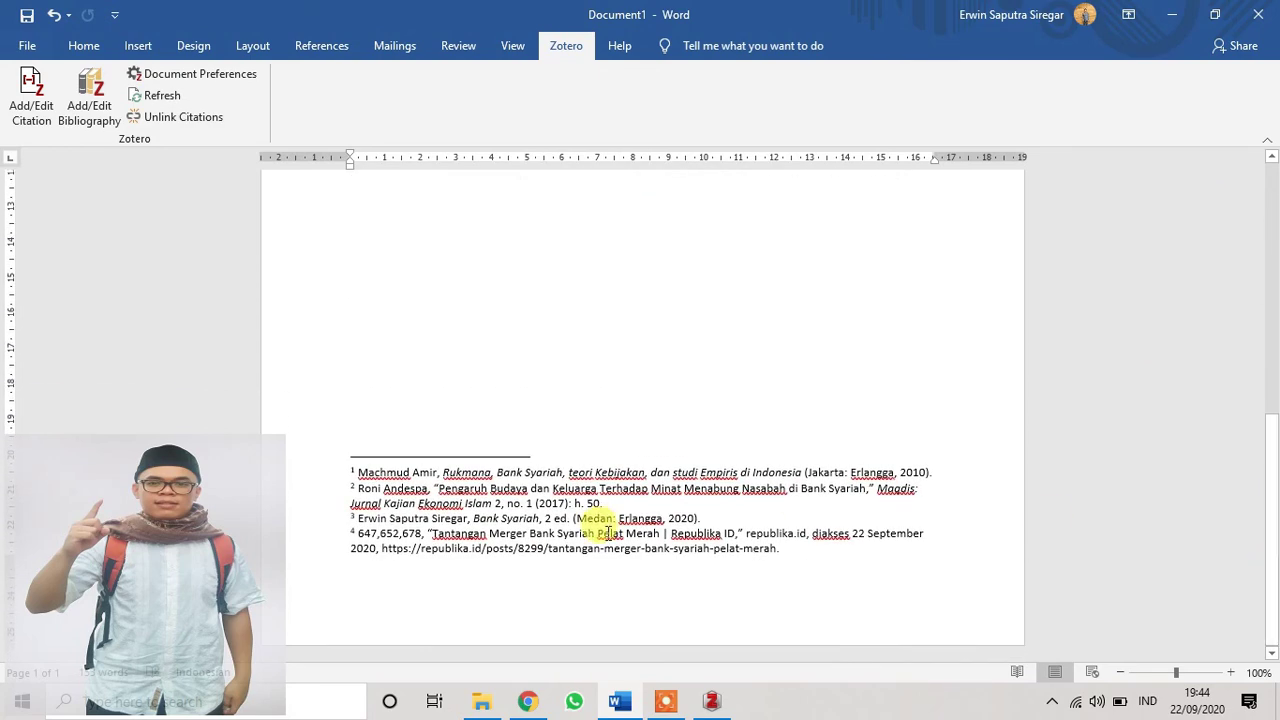
{"action": "left_click_drag", "start_coordinate": [1262, 423], "coordinate": [1247, 279]}
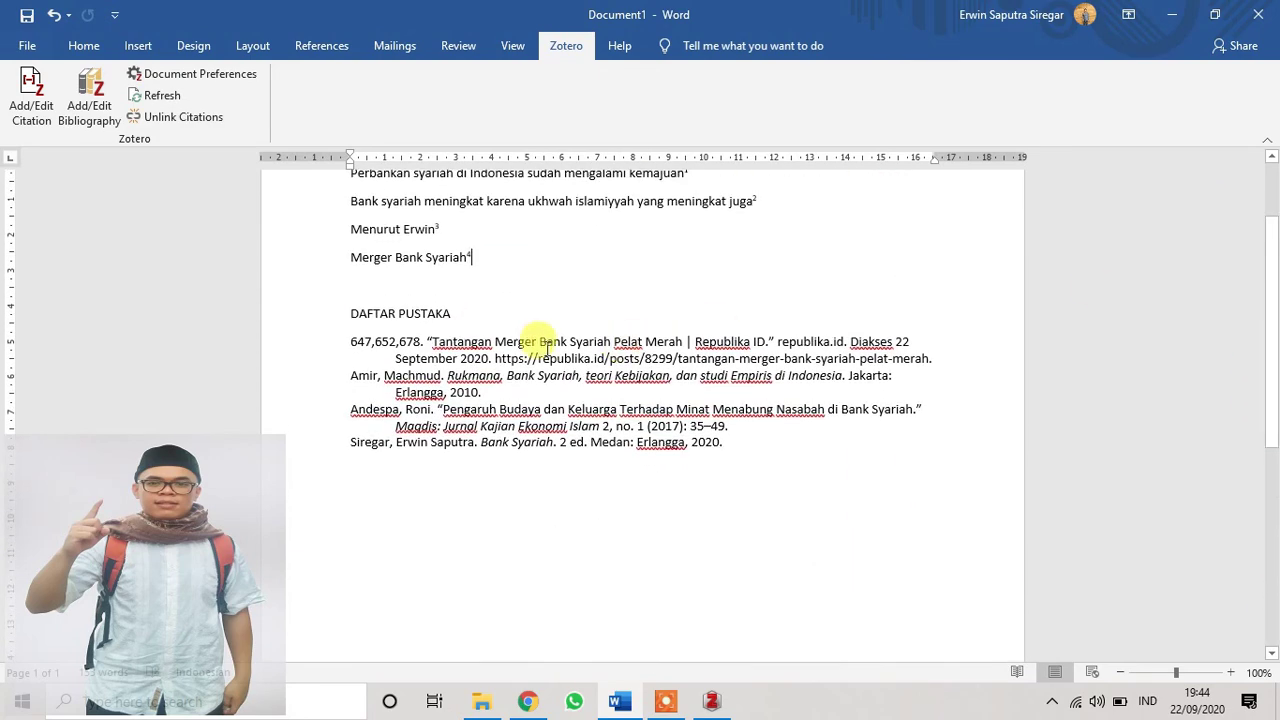
- Delete the numeric author and the leading space before the "Tantangan Merger Bank Syariah" title in the bibliography
{"action": "left_click", "coordinate": [430, 342]}
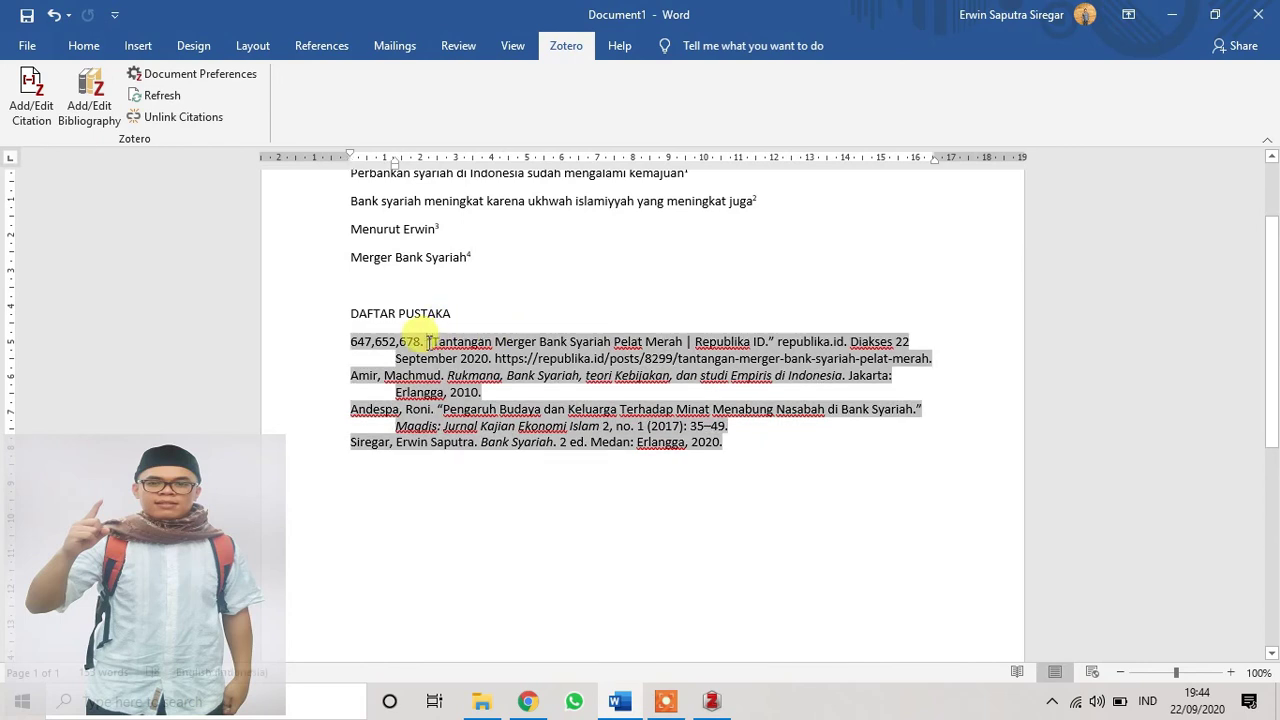
{"action": "key", "text": "shift+Left"}
{"action": "key", "text": "shift+Left"}
{"action": "key", "text": "shift+Left"}
{"action": "key", "text": "shift+Left"}
{"action": "key", "text": "shift+Left"}
{"action": "key", "text": "shift+Left"}
{"action": "key", "text": "shift+Left"}
{"action": "key", "text": "shift+Left"}
{"action": "key", "text": "shift+Left"}
{"action": "key", "text": "shift+Left"}
{"action": "key", "text": "shift+Left"}
{"action": "key", "text": "shift+Left"}
{"action": "key", "text": "shift+Left"}
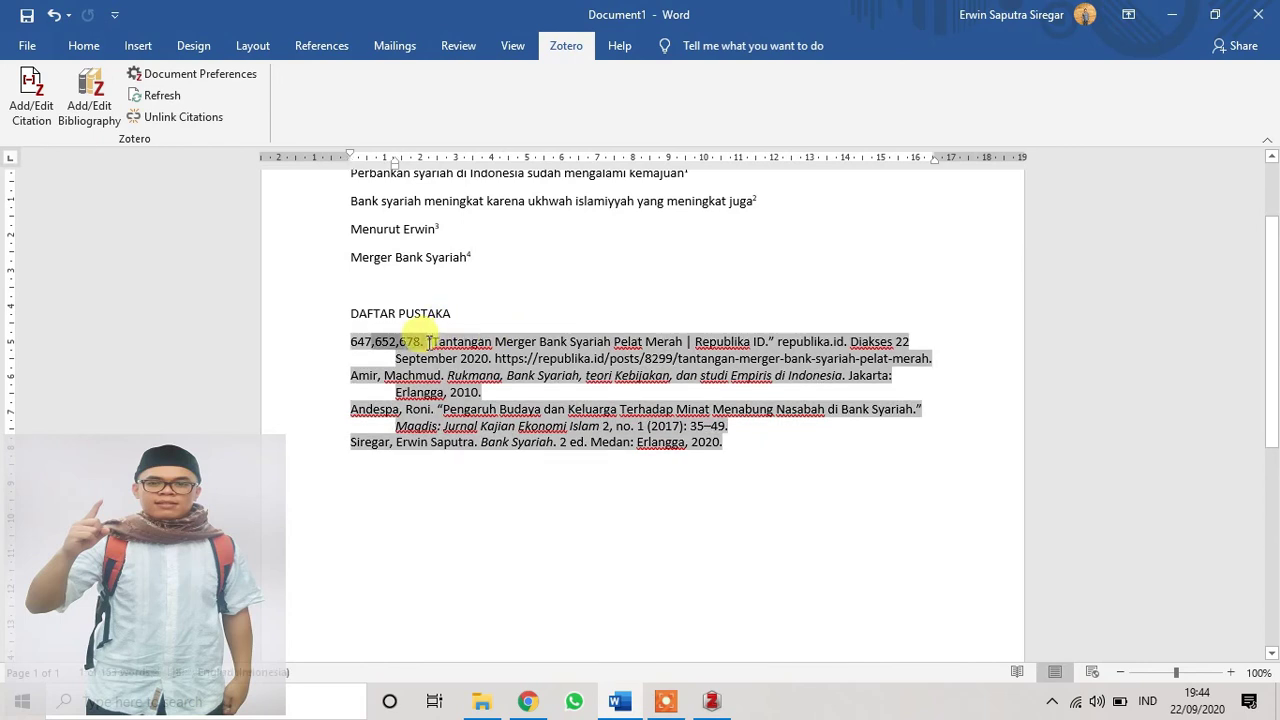
{"action": "key", "text": "BackSpace"}
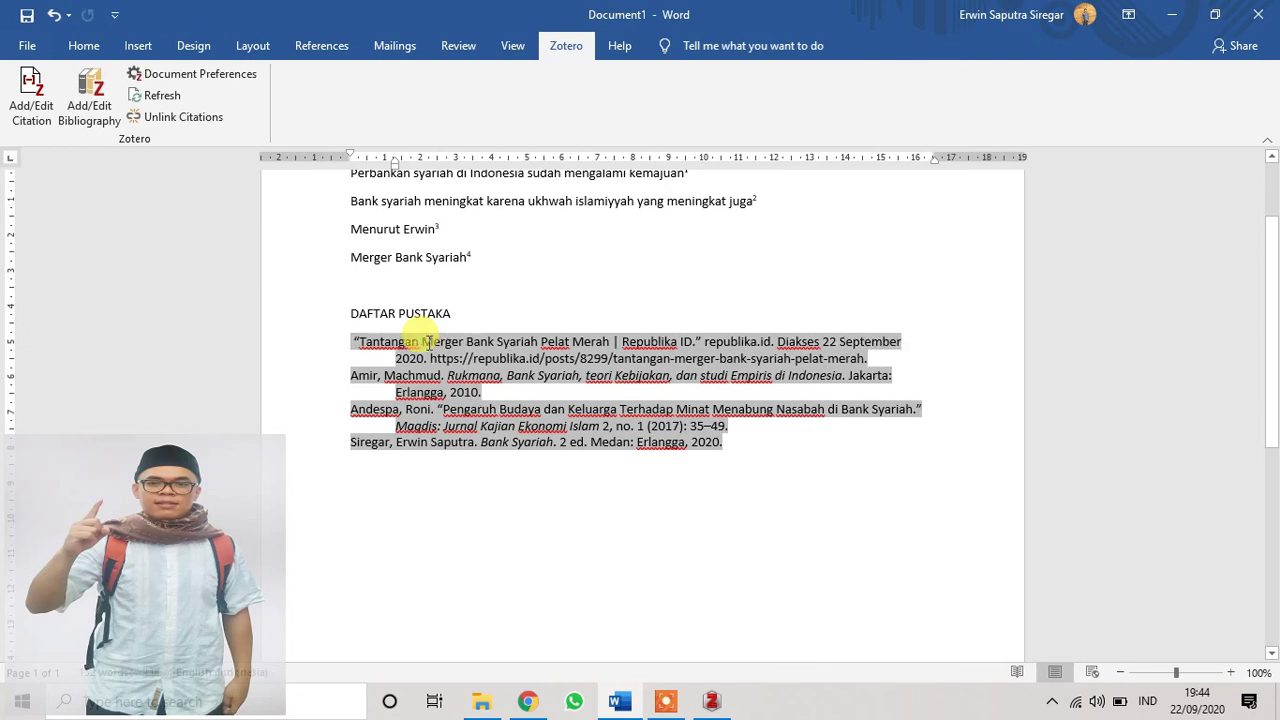
{"action": "key", "text": "BackSpace"}
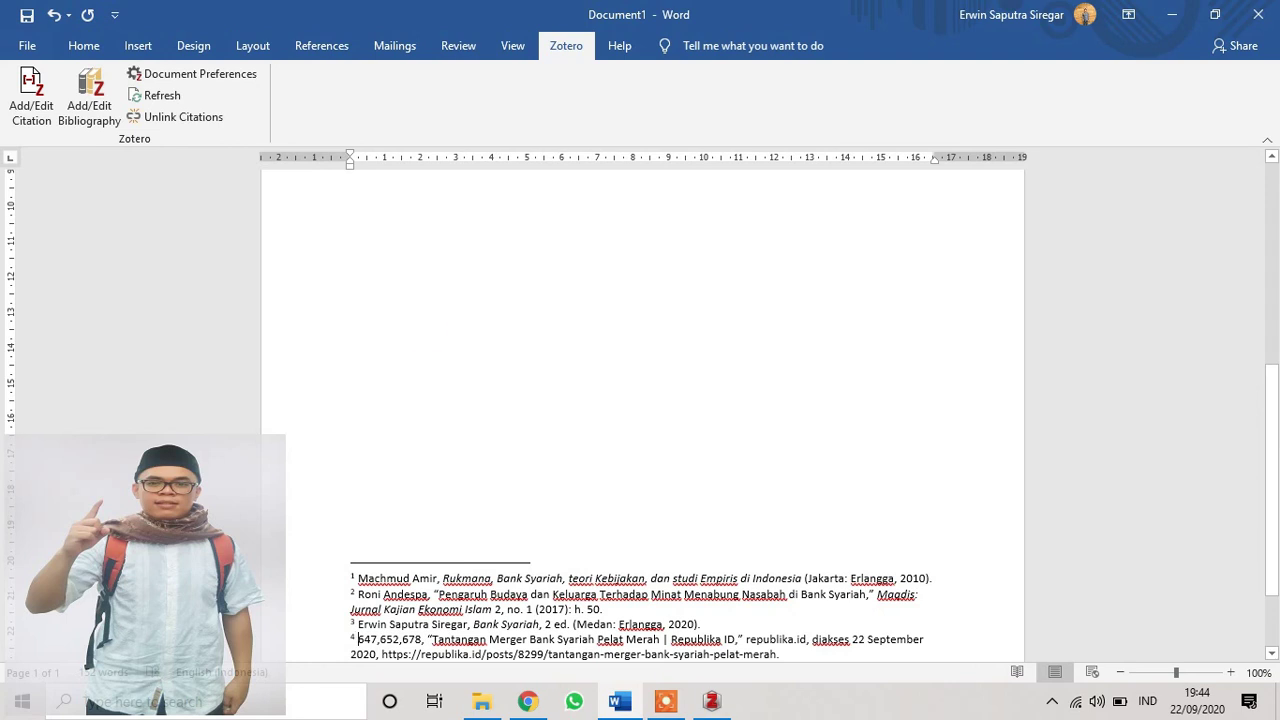
- Delete the numeric author and the extra space before the article title in footnote 4, and return to the start of the document
{"action": "key", "text": "shift+Right"}
{"action": "key", "text": "shift+Right"}
{"action": "key", "text": "shift+Right"}
{"action": "key", "text": "shift+Right"}
{"action": "key", "text": "shift+Right"}
{"action": "key", "text": "shift+Right"}
{"action": "key", "text": "shift+Right"}
{"action": "key", "text": "shift+Right"}
{"action": "key", "text": "shift+Right"}
{"action": "key", "text": "shift+Right"}
{"action": "key", "text": "shift+Right"}
{"action": "key", "text": "shift+Right"}
{"action": "key", "text": "shift+Right"}
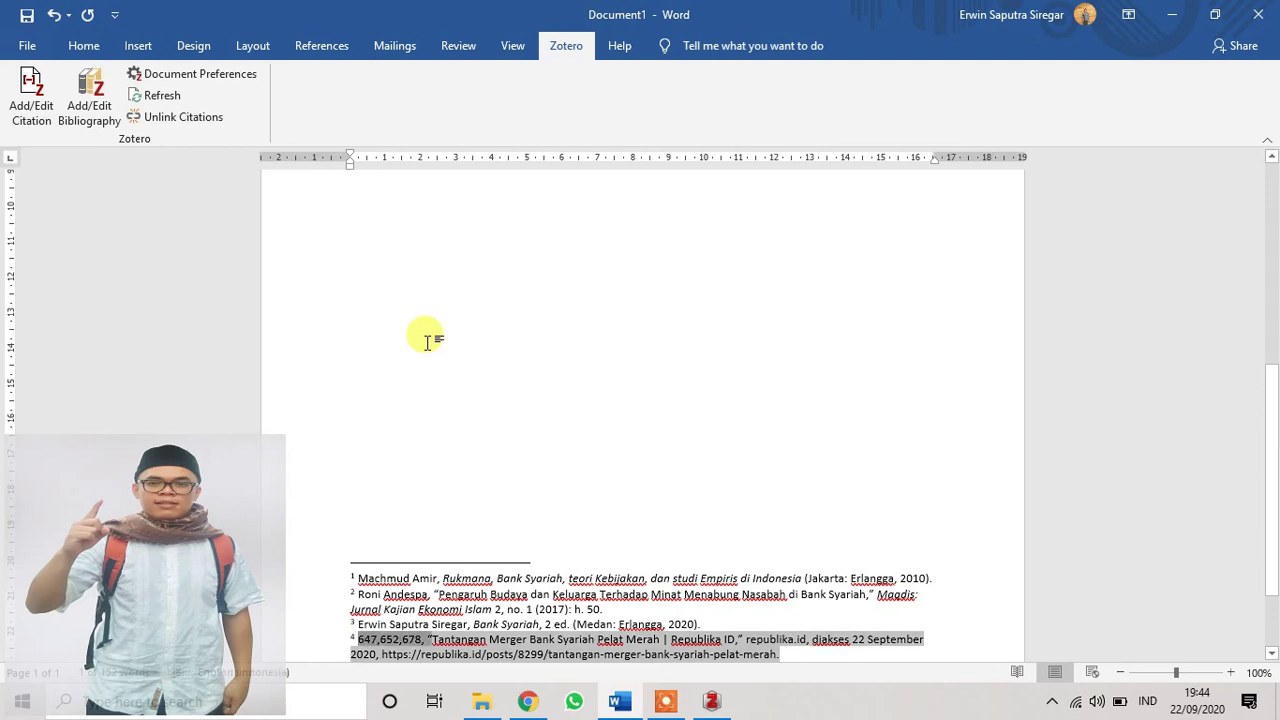
{"action": "key", "text": "Delete"}
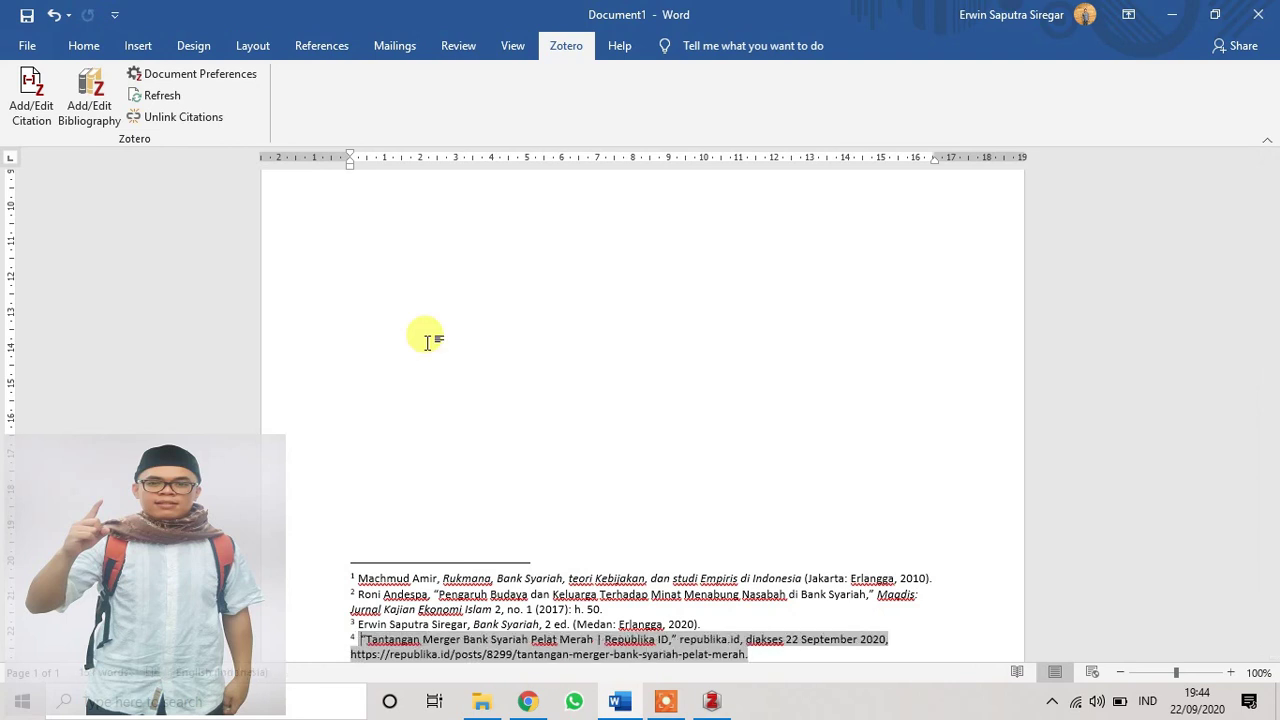
{"action": "key", "text": "ctrl+z"}
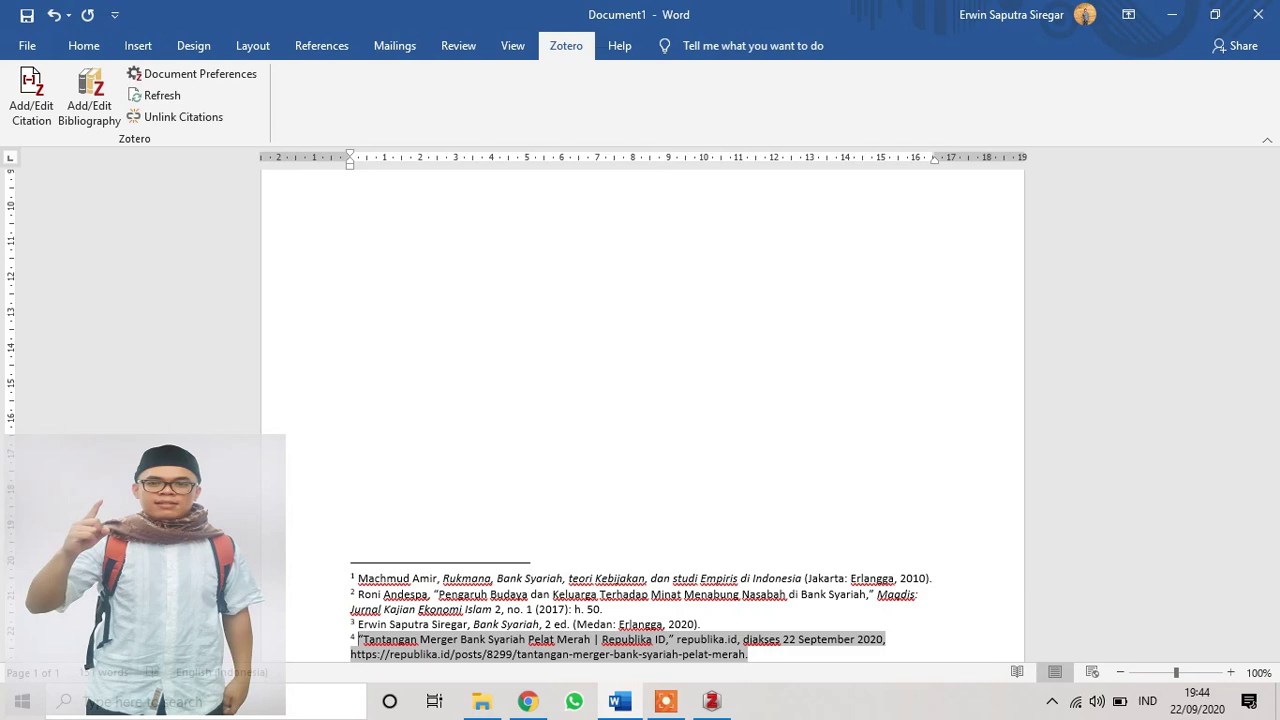
{"action": "key", "text": "Up"}
{"action": "key", "text": "Up"}
{"action": "key", "text": "Up"}
{"action": "key", "text": "Up"}
{"action": "key", "text": "ctrl+a"}
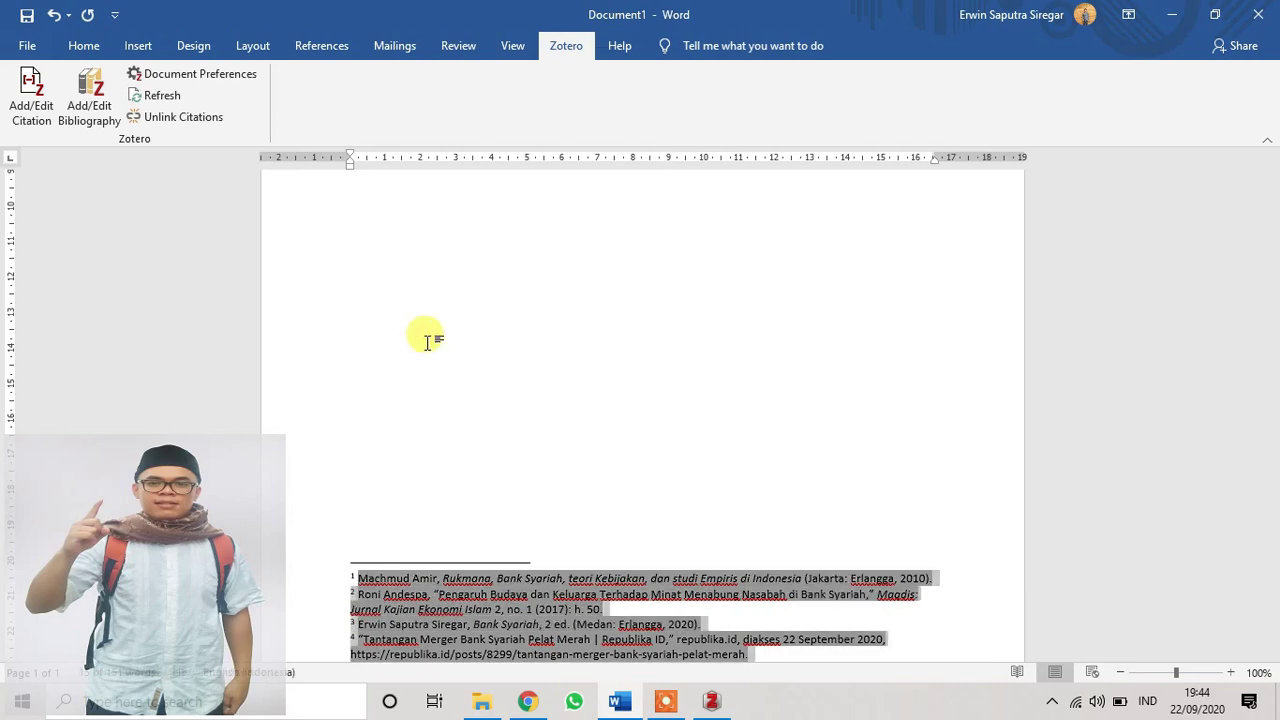
{"action": "key", "text": "ctrl+Home"}
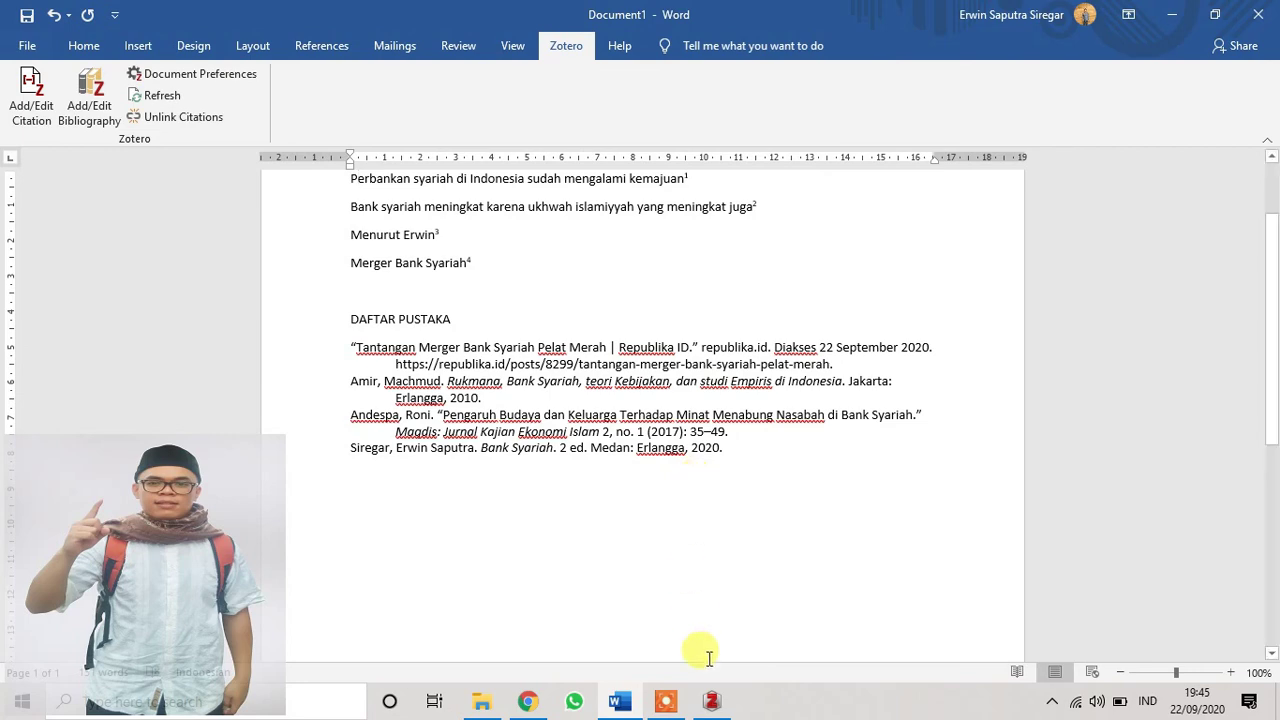
{"action": "left_click", "coordinate": [711, 703]}
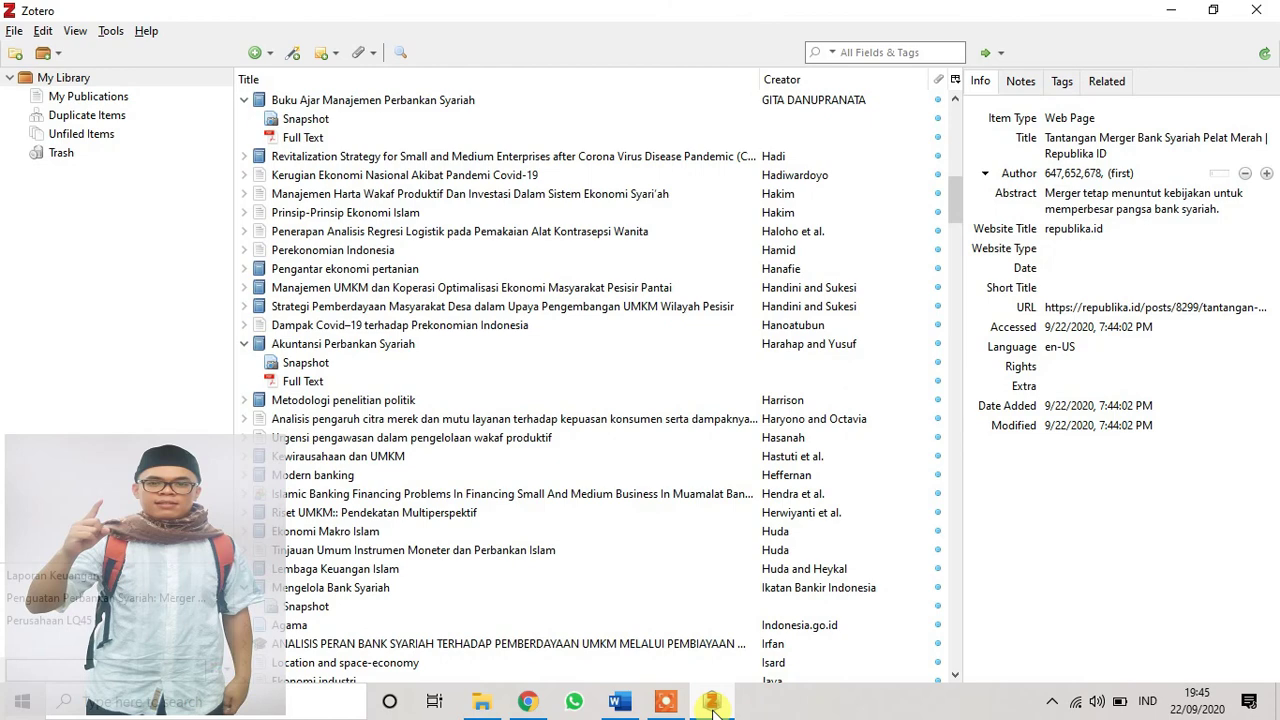
{"action": "left_click", "coordinate": [1173, 12]}
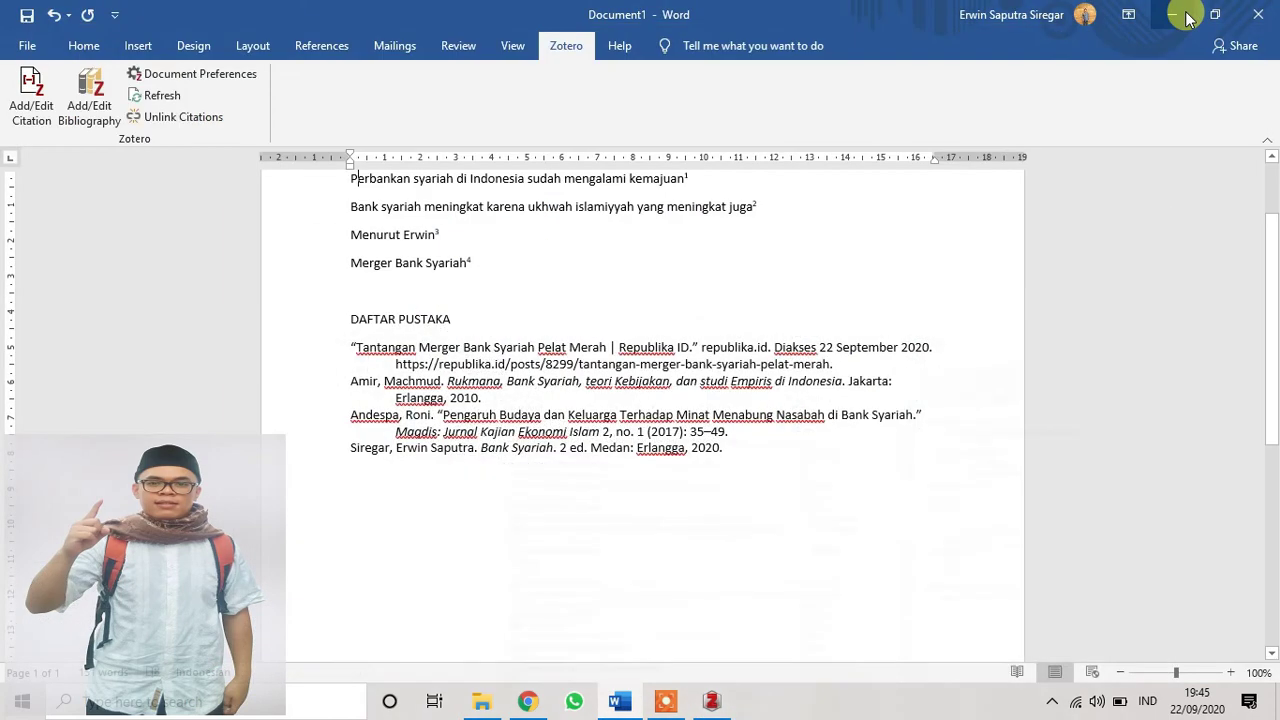
{"action": "left_click", "coordinate": [528, 702]}
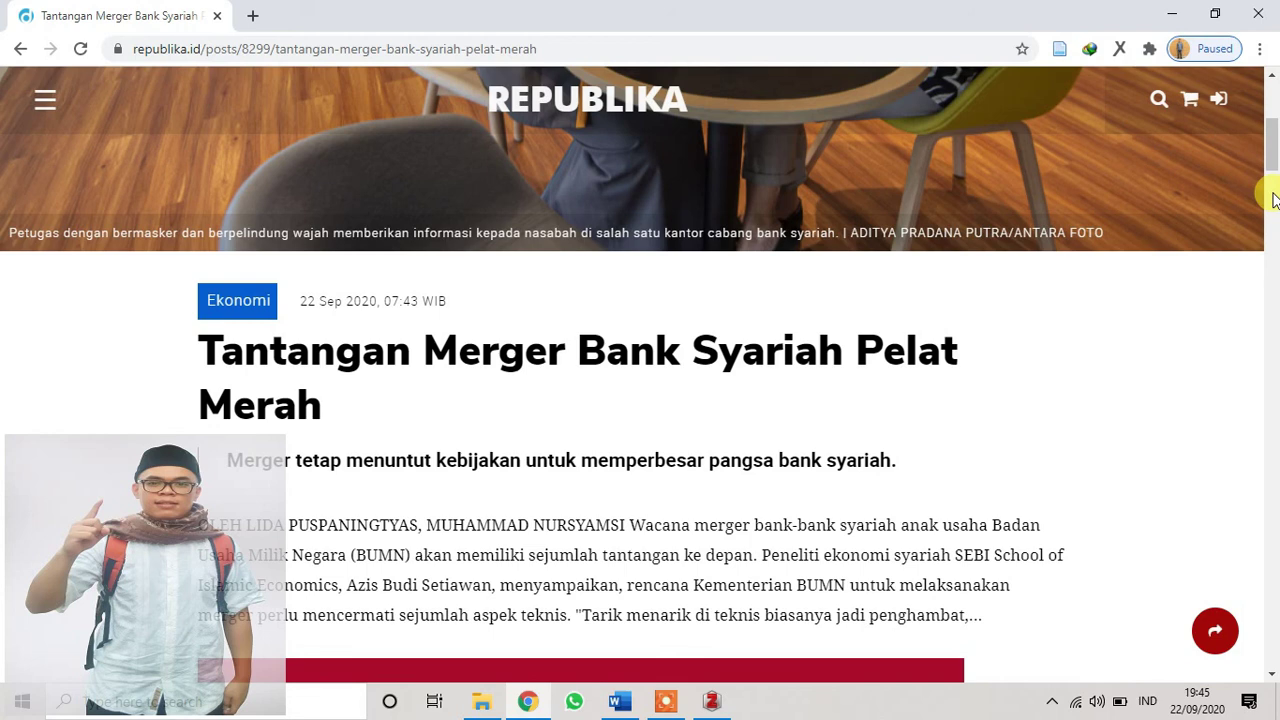
{"action": "left_click_drag", "start_coordinate": [1275, 118], "coordinate": [1275, 98]}
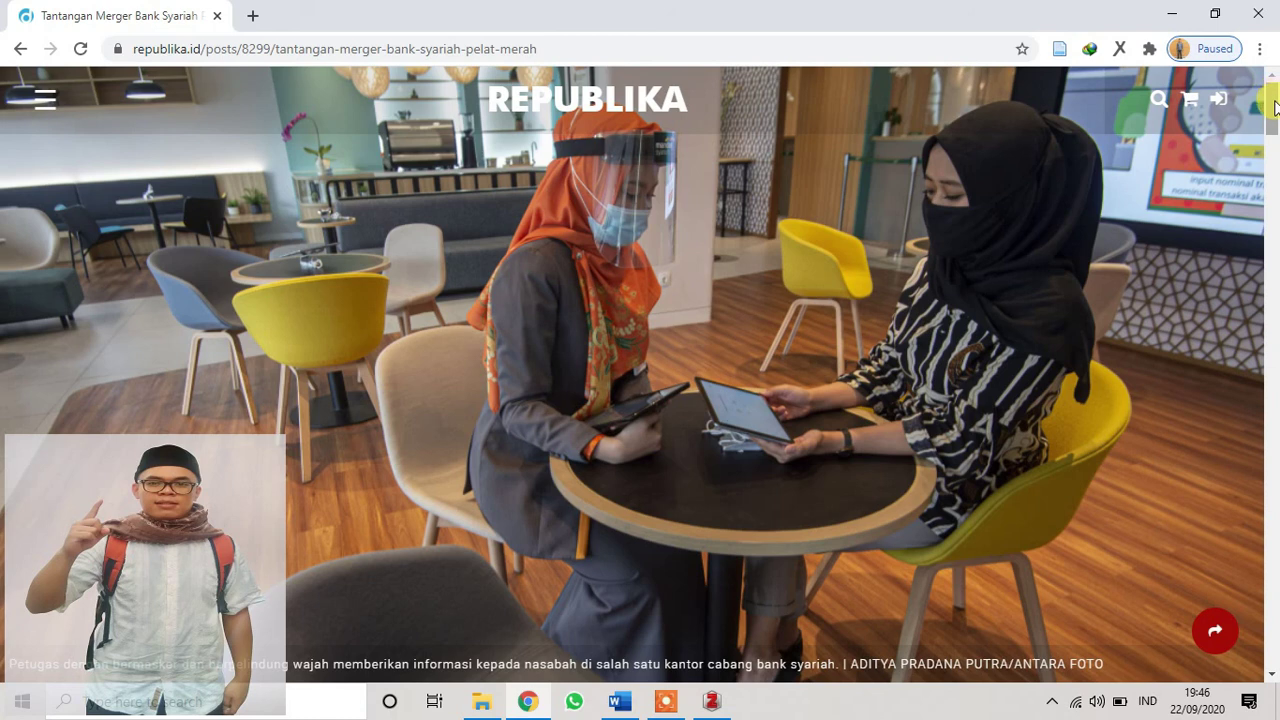
{"action": "left_click_drag", "start_coordinate": [1275, 97], "coordinate": [1275, 115]}
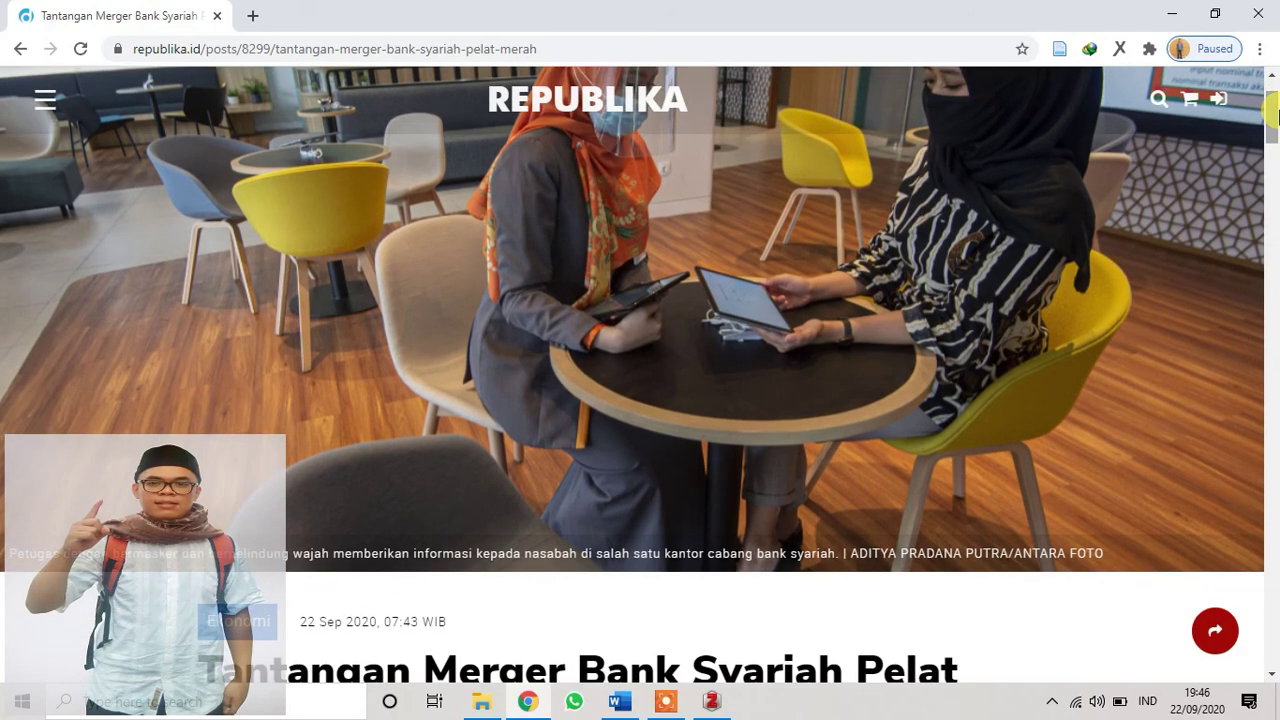